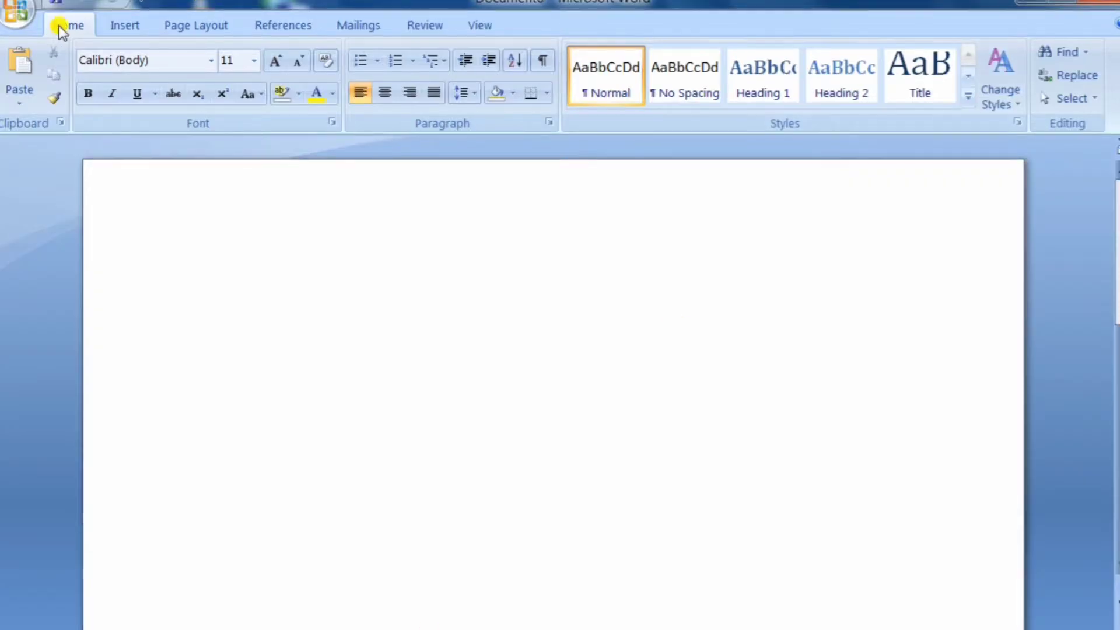
Step: Create a new document from the Blank document template via the Office button
click(17, 12)
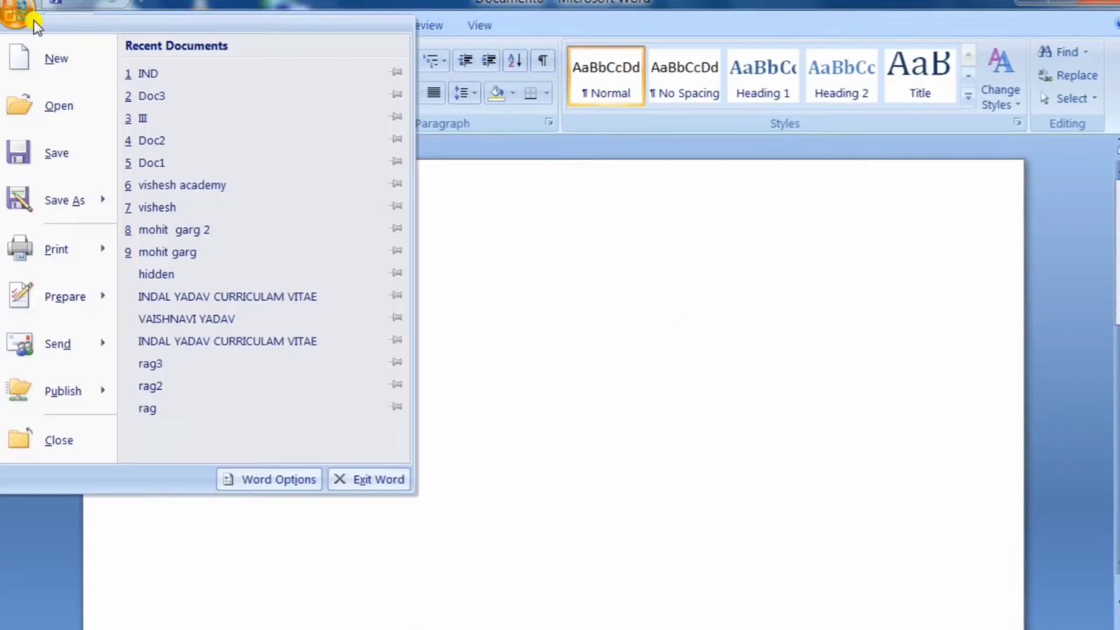
click(83, 59)
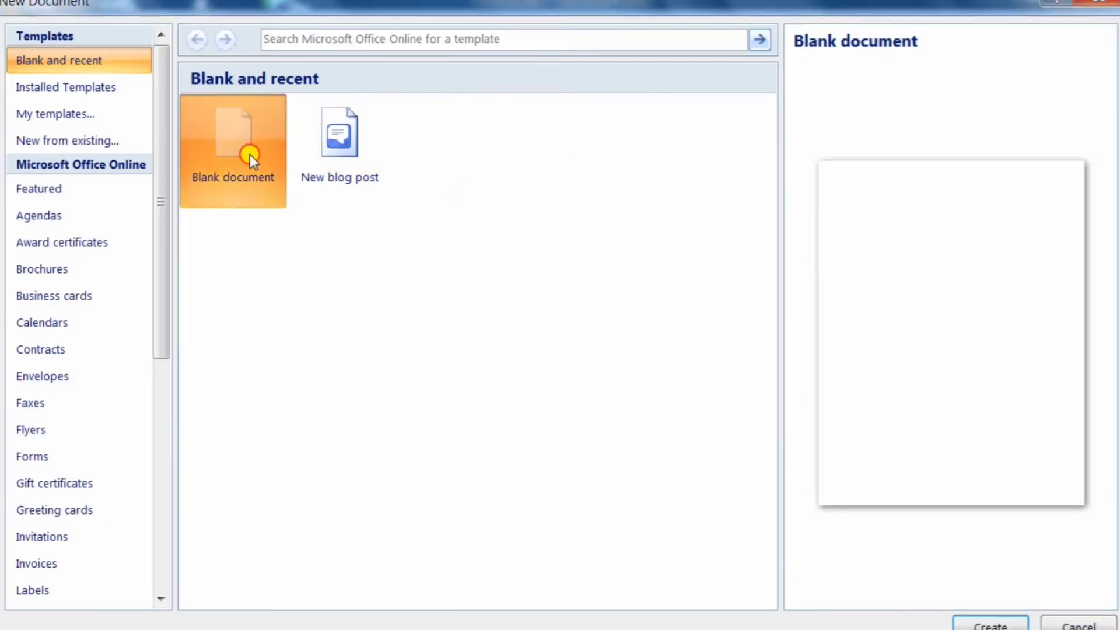
click(1013, 625)
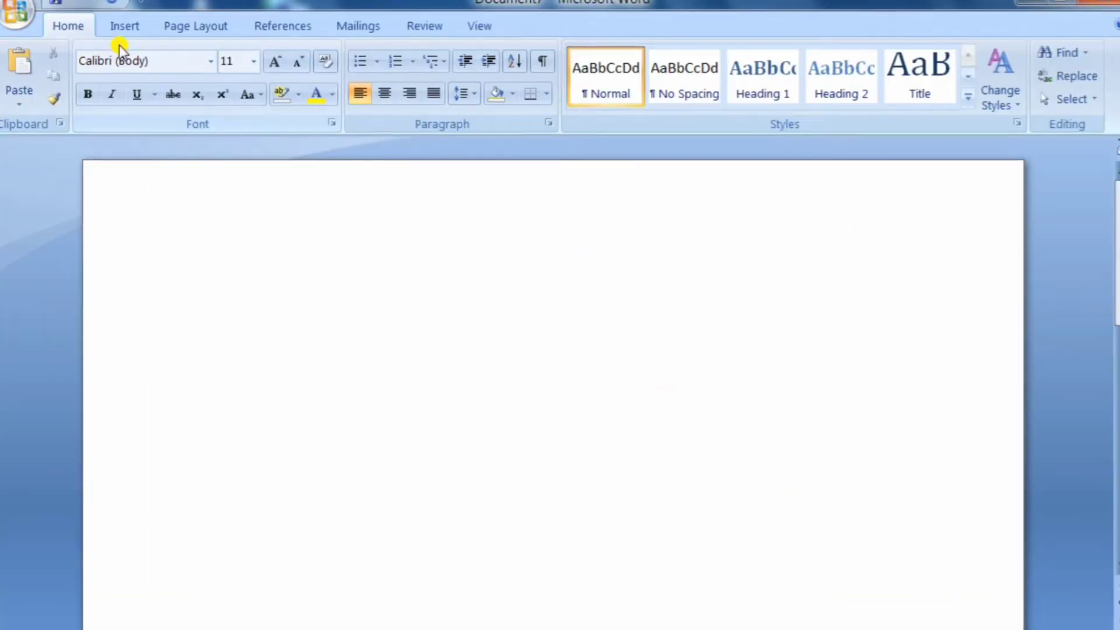
Step: Draw a rectangle across the page top and stretch it edge to edge, 8.47 by 1.09 inches
click(123, 27)
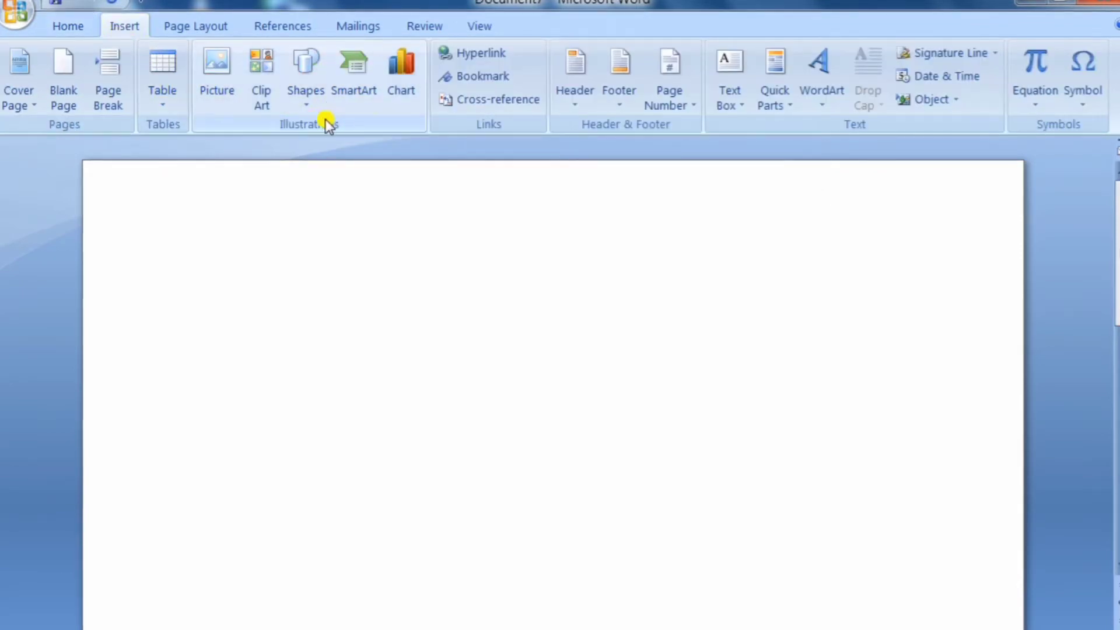
click(308, 106)
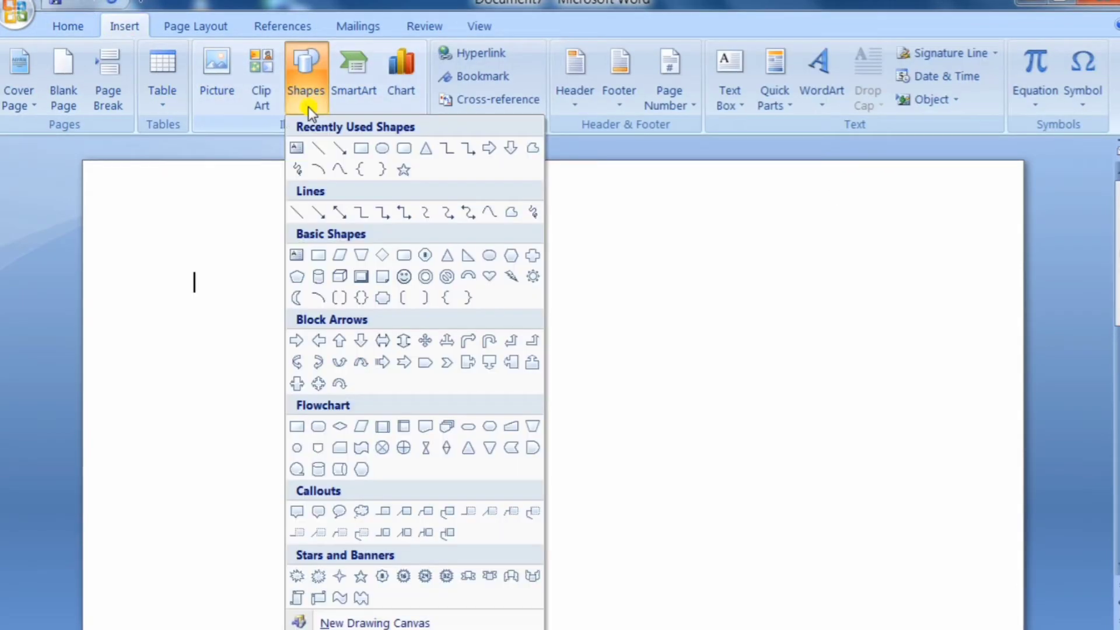
click(361, 149)
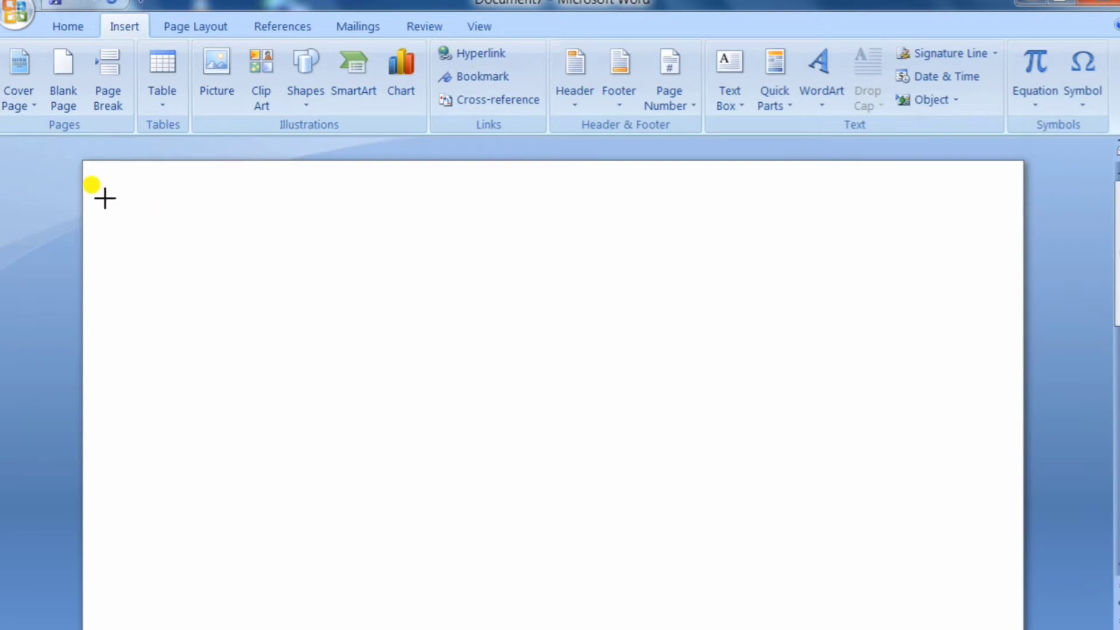
drag(97, 178, 906, 281)
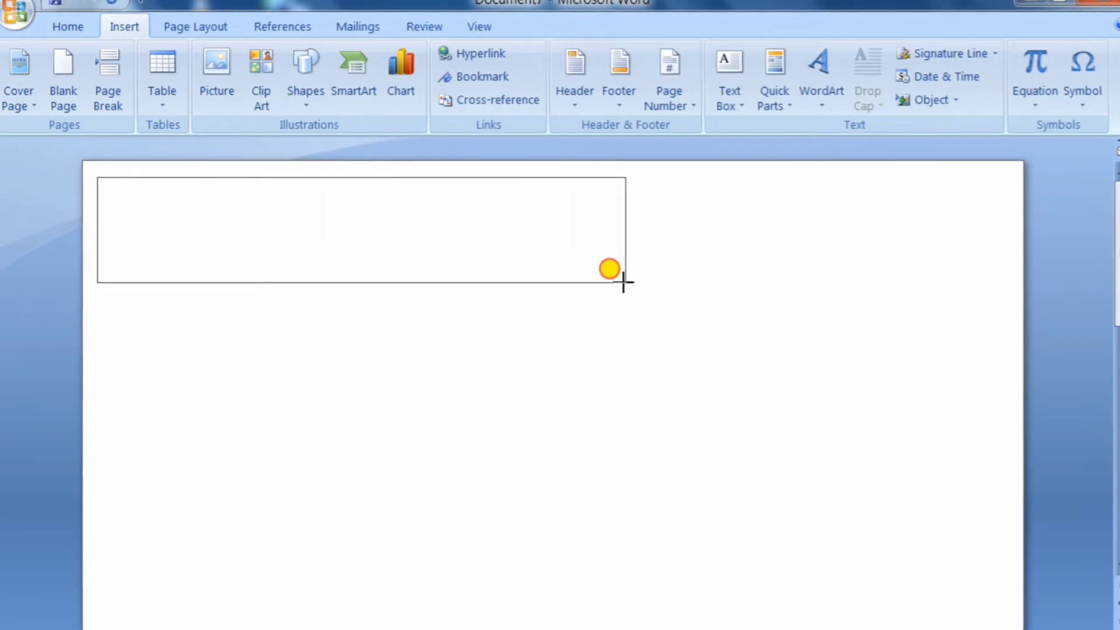
drag(906, 281, 1021, 287)
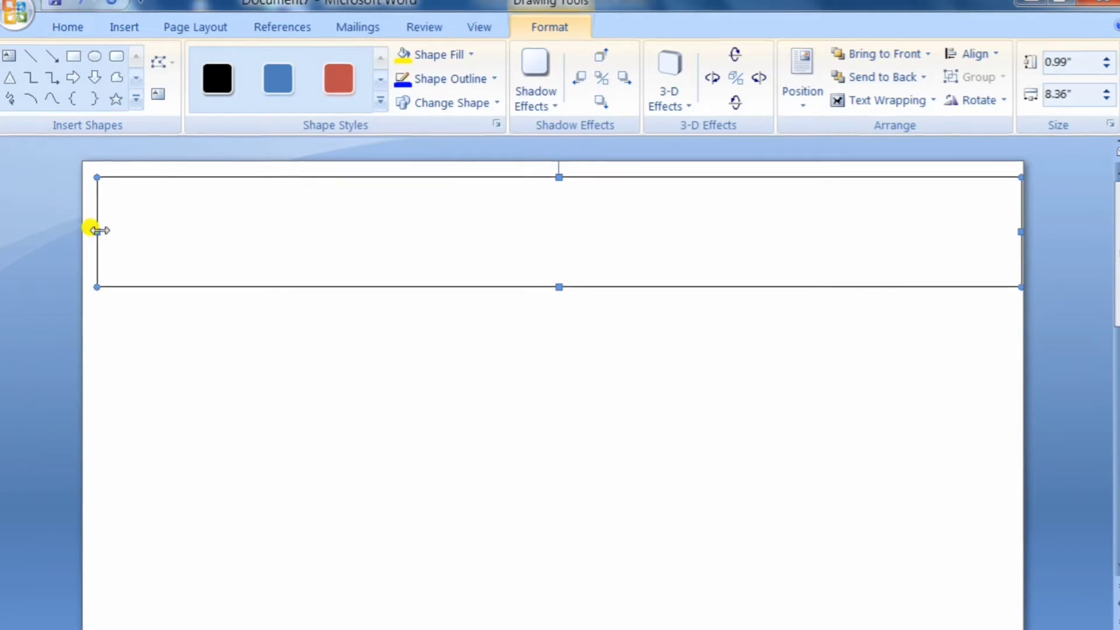
drag(97, 229, 85, 230)
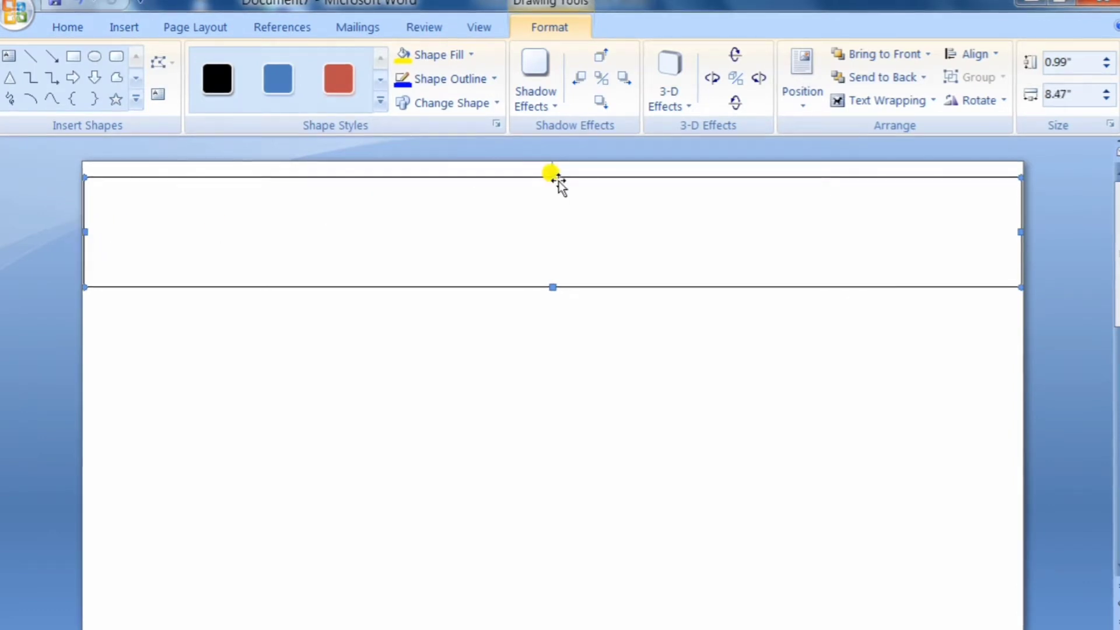
drag(555, 177, 555, 167)
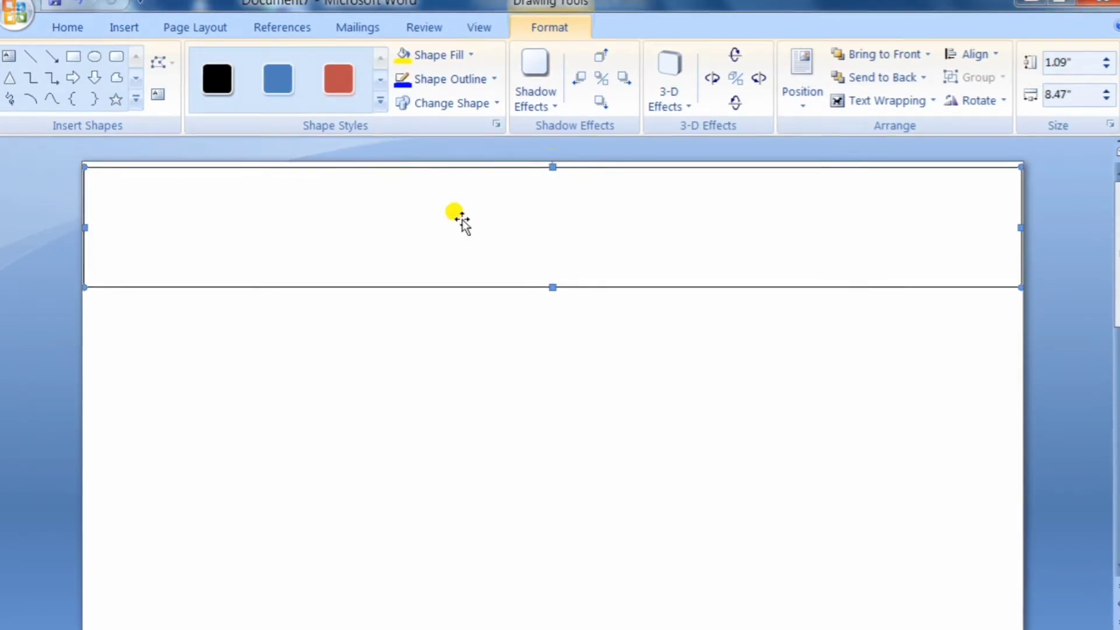
Step: Fill the top rectangle with a blue theme colour and set No Outline
click(473, 60)
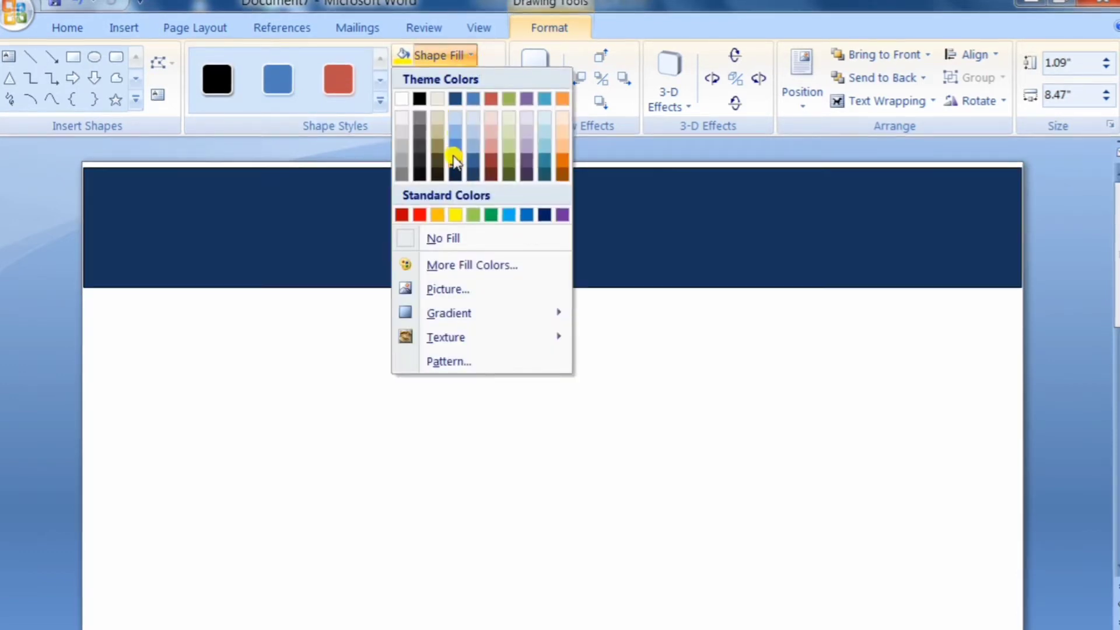
click(455, 143)
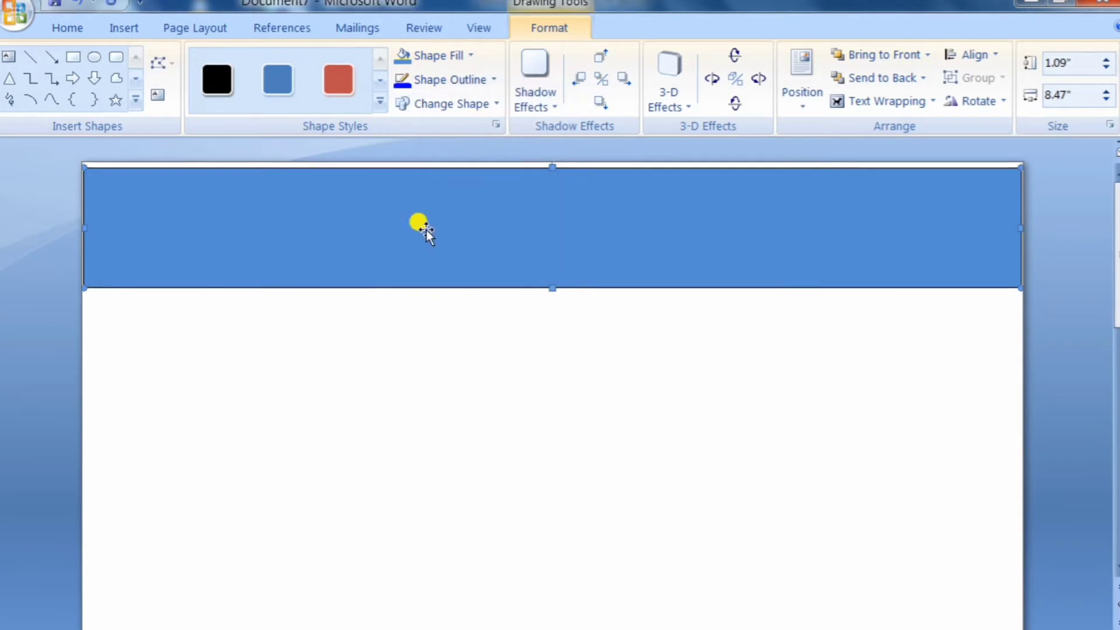
click(492, 80)
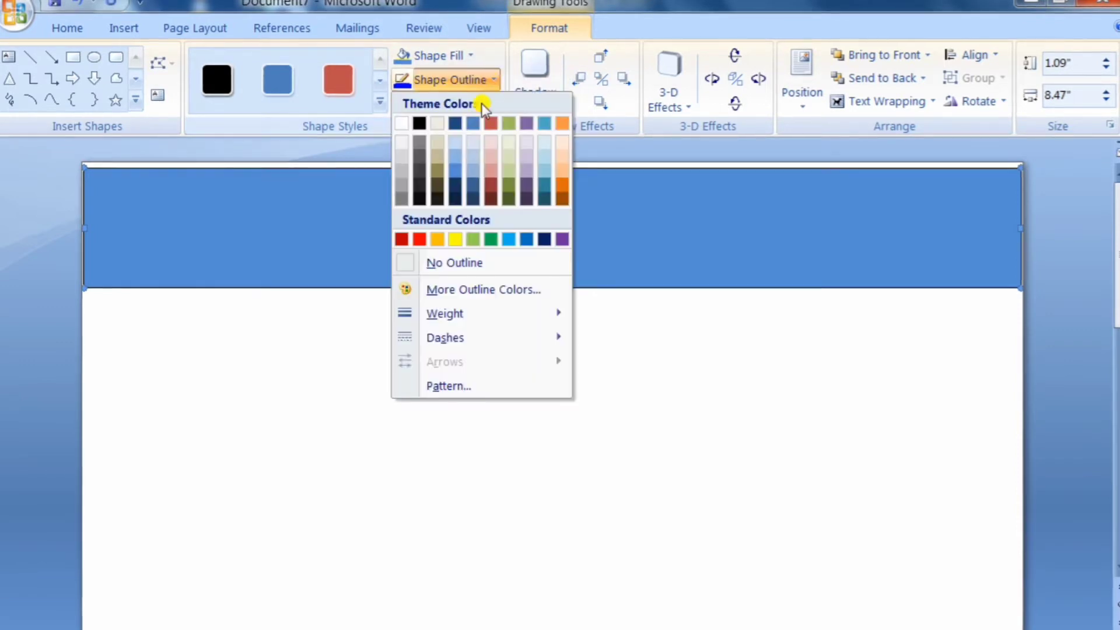
click(487, 266)
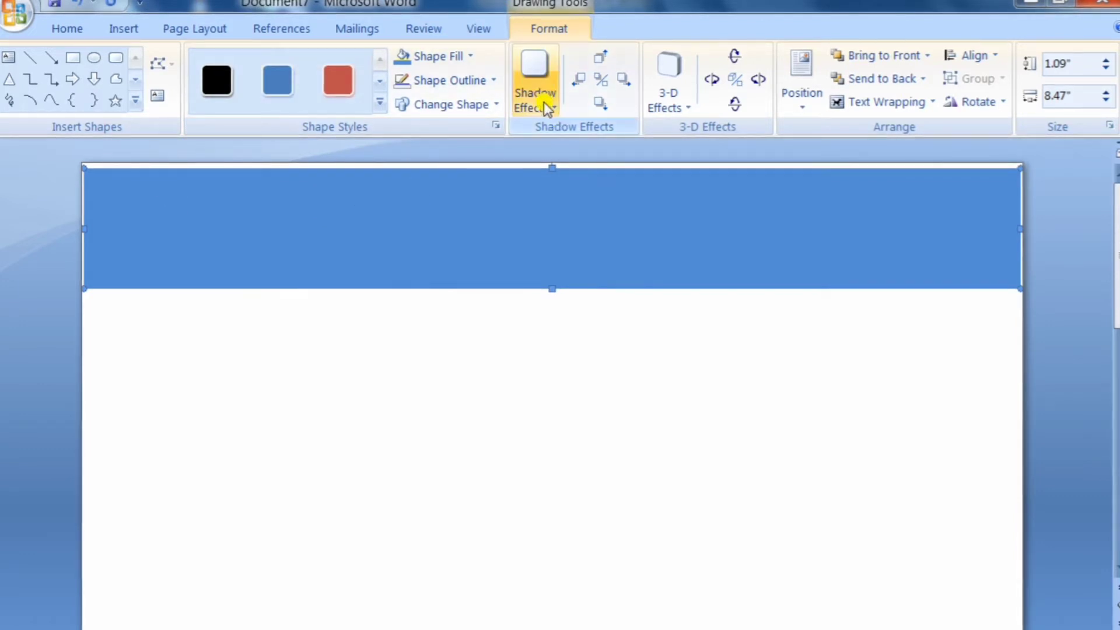
Step: Apply a perspective 3-D effect to the blue bar and resize it to 0.97 inches tall
click(670, 108)
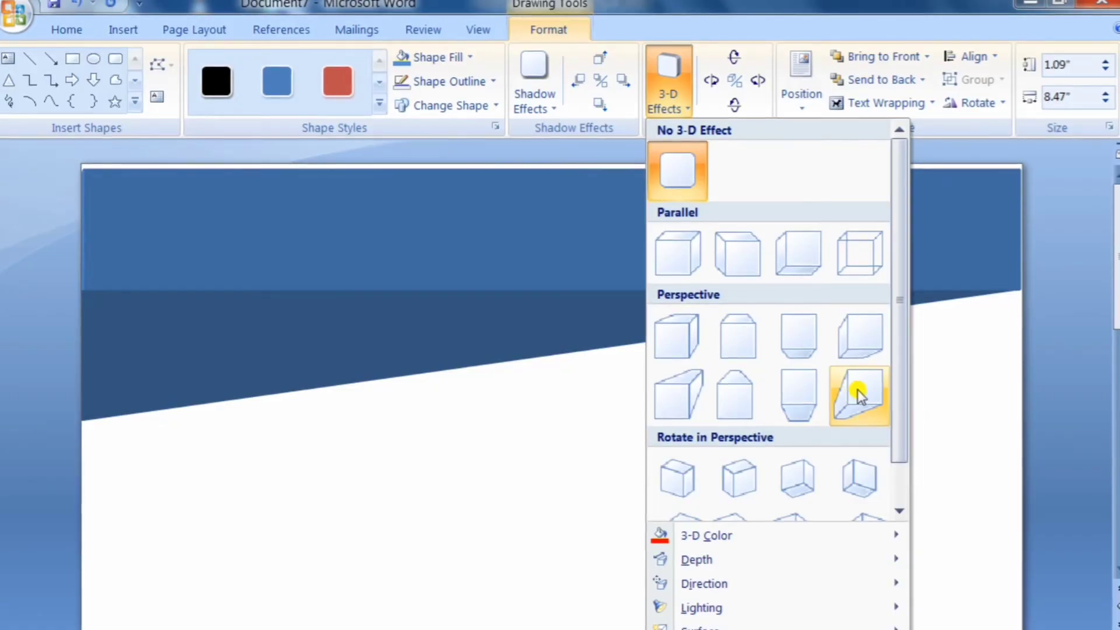
click(858, 389)
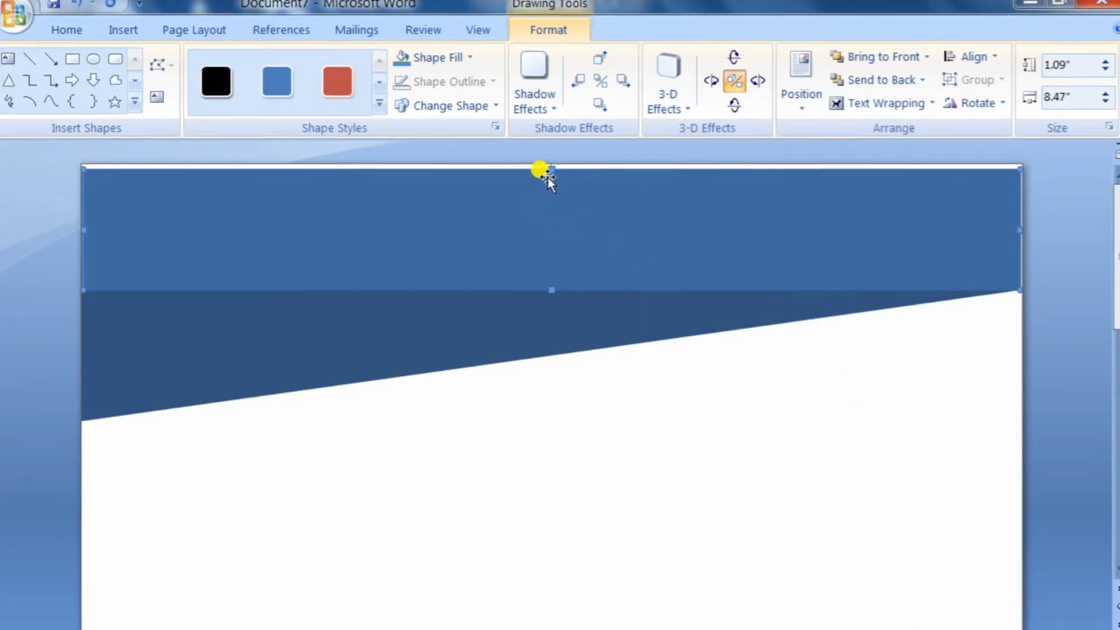
drag(552, 166, 609, 467)
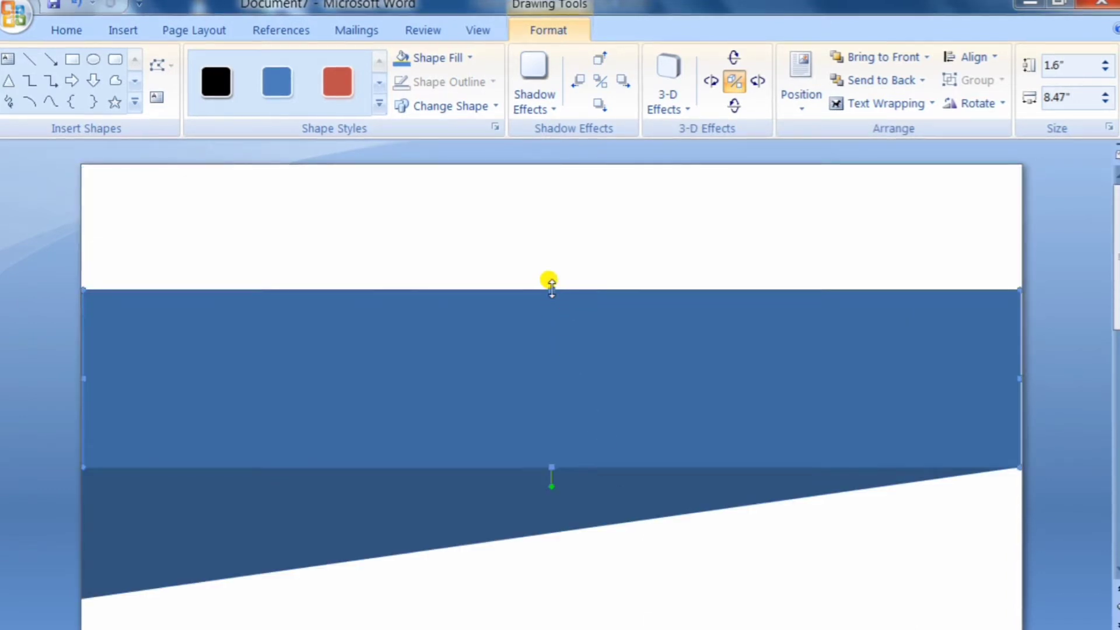
drag(552, 289, 551, 167)
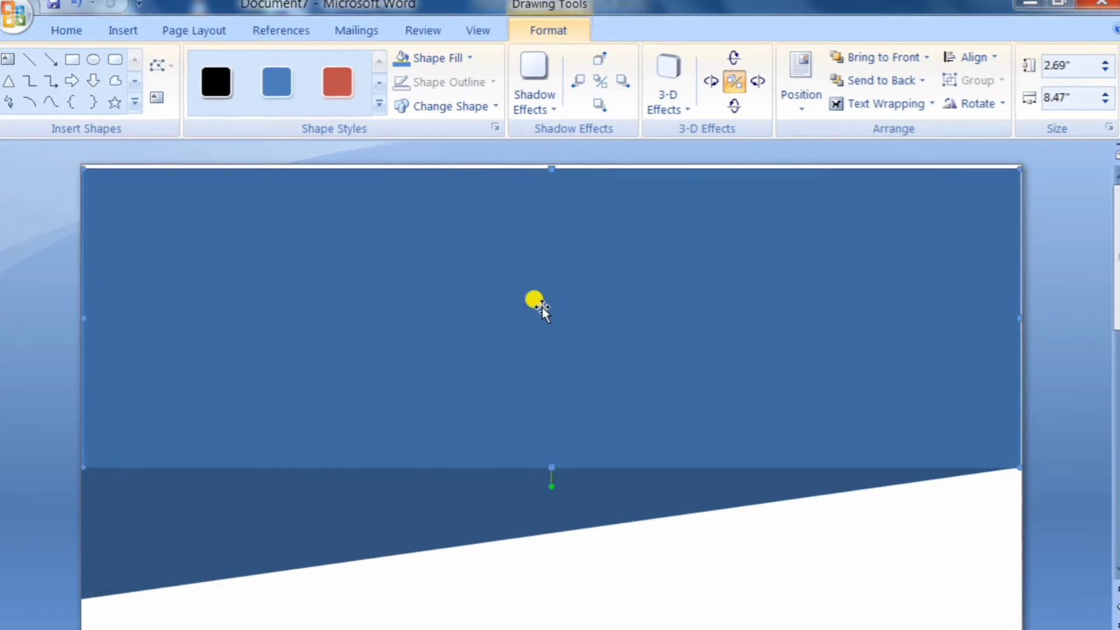
drag(548, 468, 554, 288)
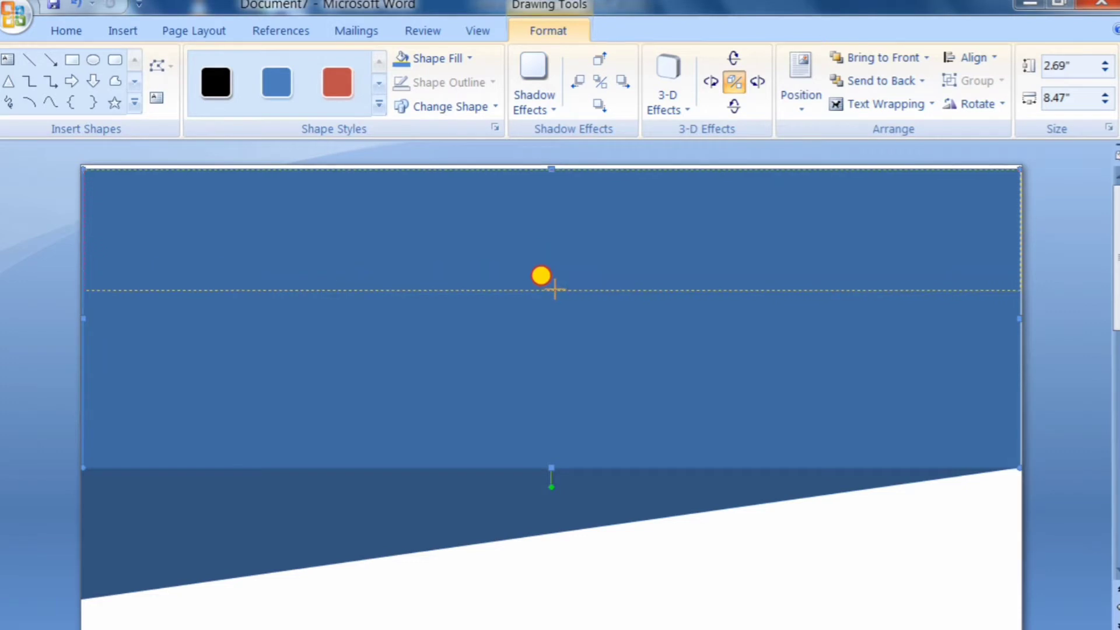
drag(554, 287, 552, 303)
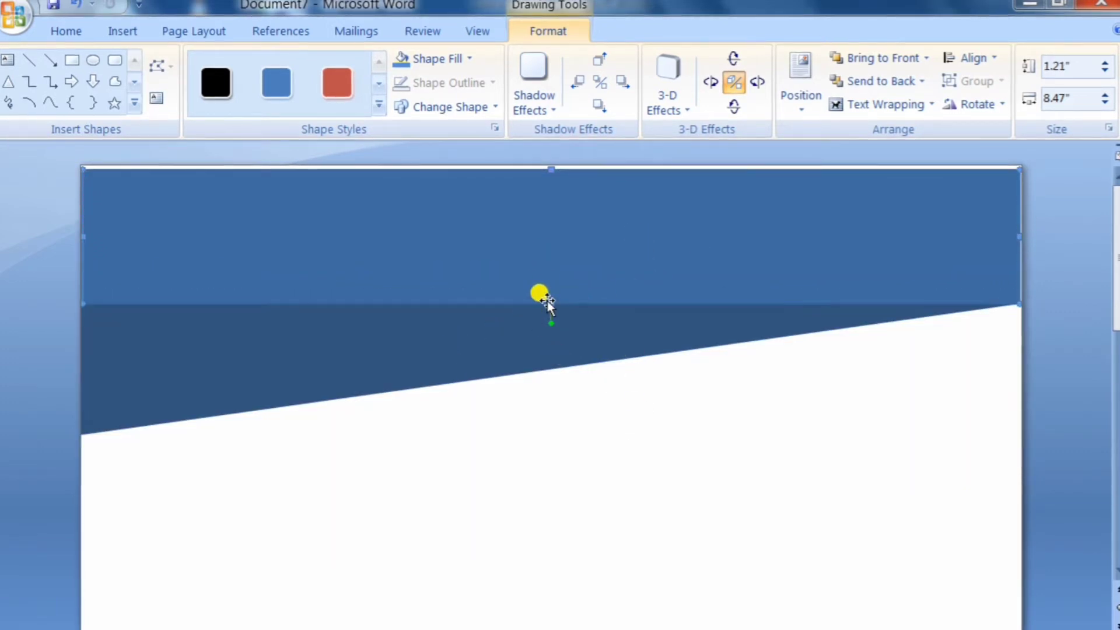
drag(551, 300, 552, 277)
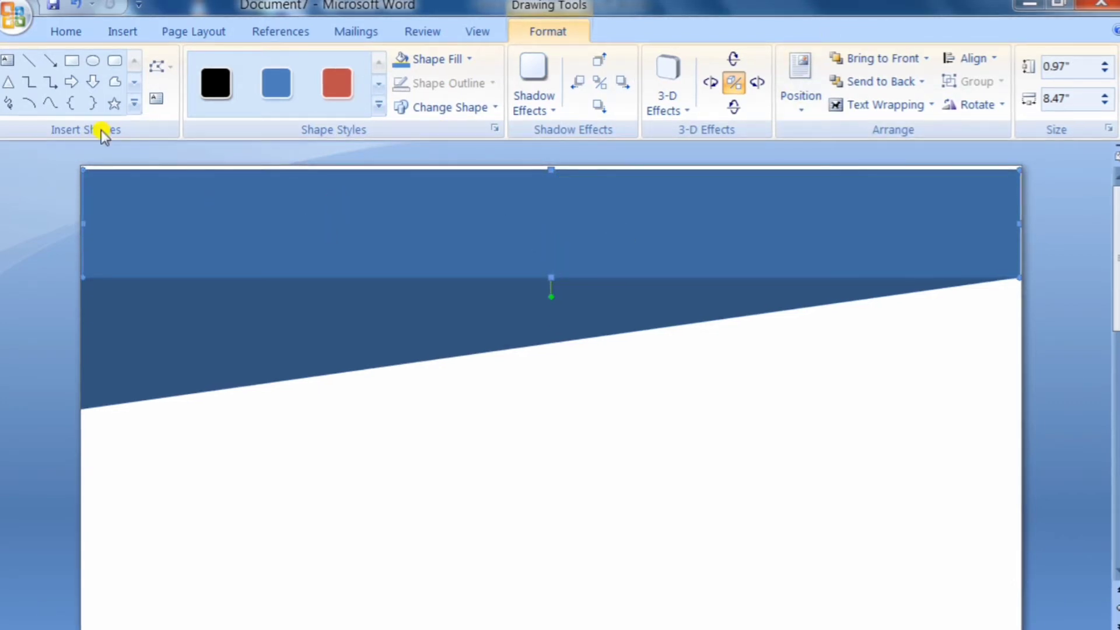
Step: Draw a 4.53 by 0.47 inch text box inside the blue header
click(113, 34)
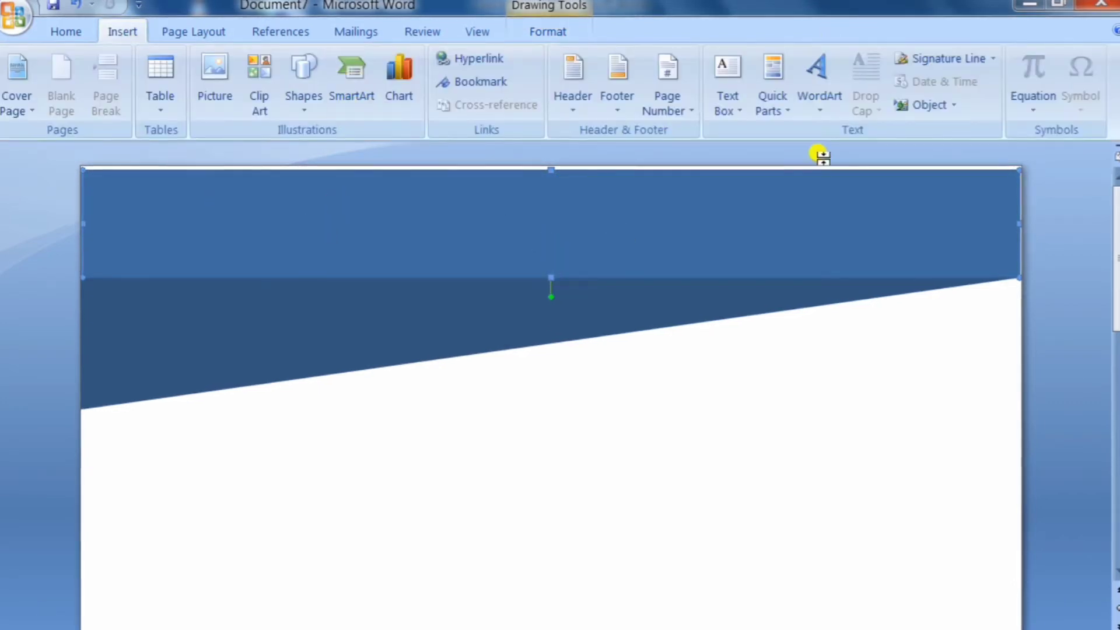
click(733, 111)
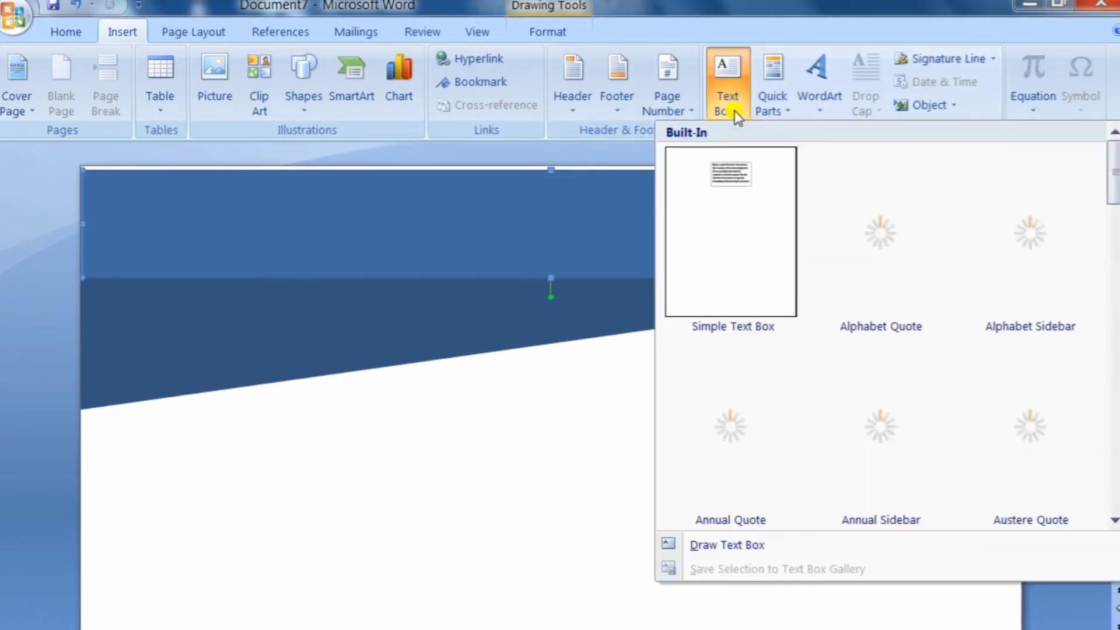
click(745, 544)
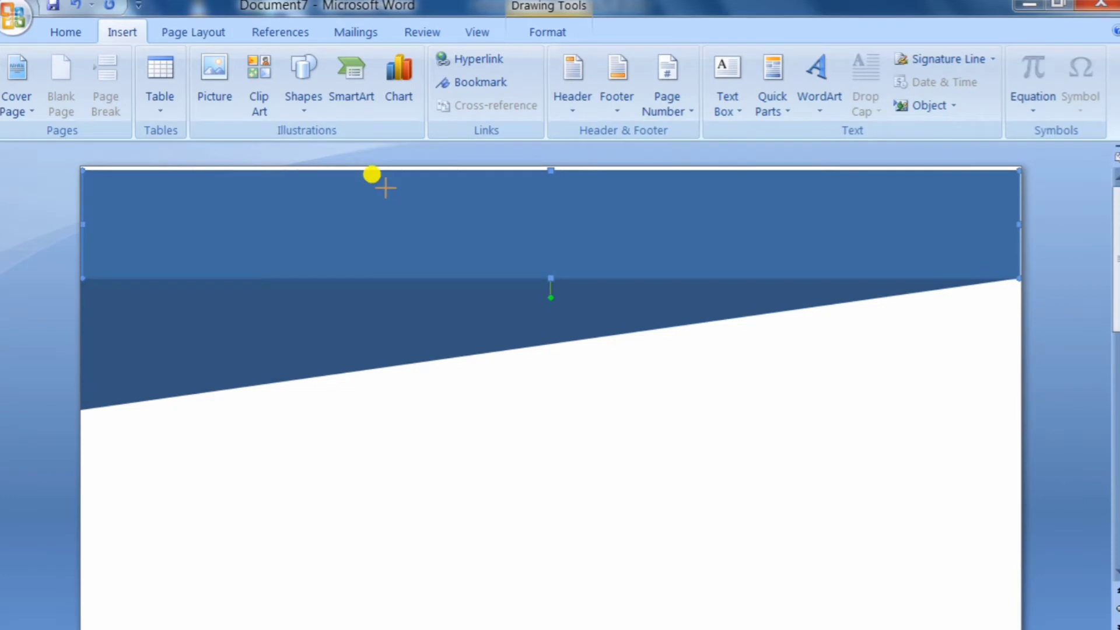
drag(385, 187, 810, 239)
drag(382, 215, 308, 214)
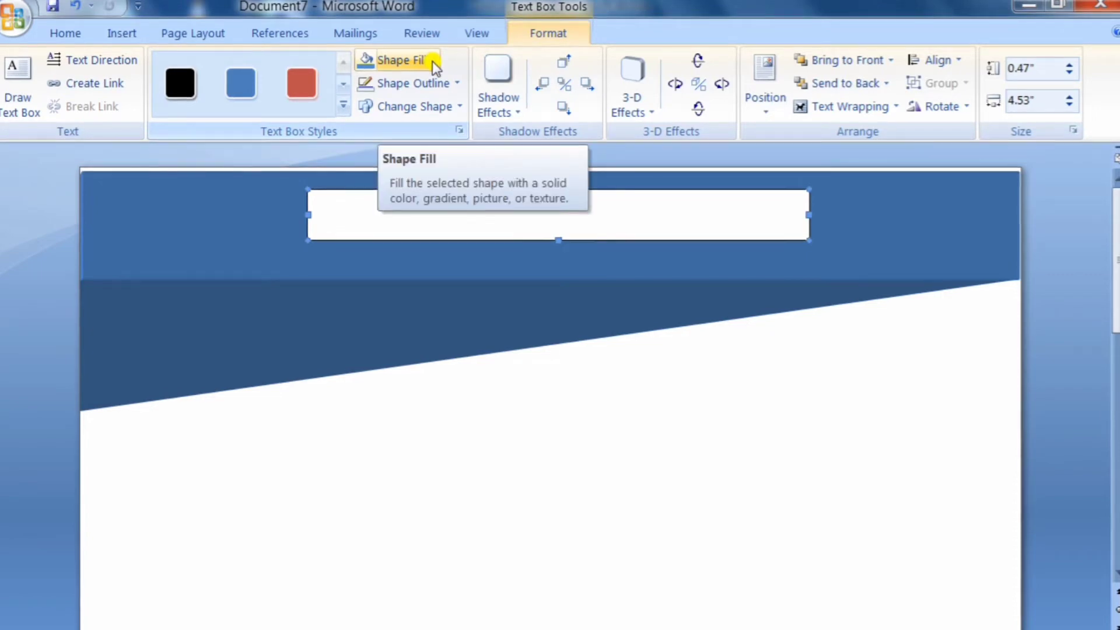
Step: Give the header text box No Fill and No Outline
click(435, 61)
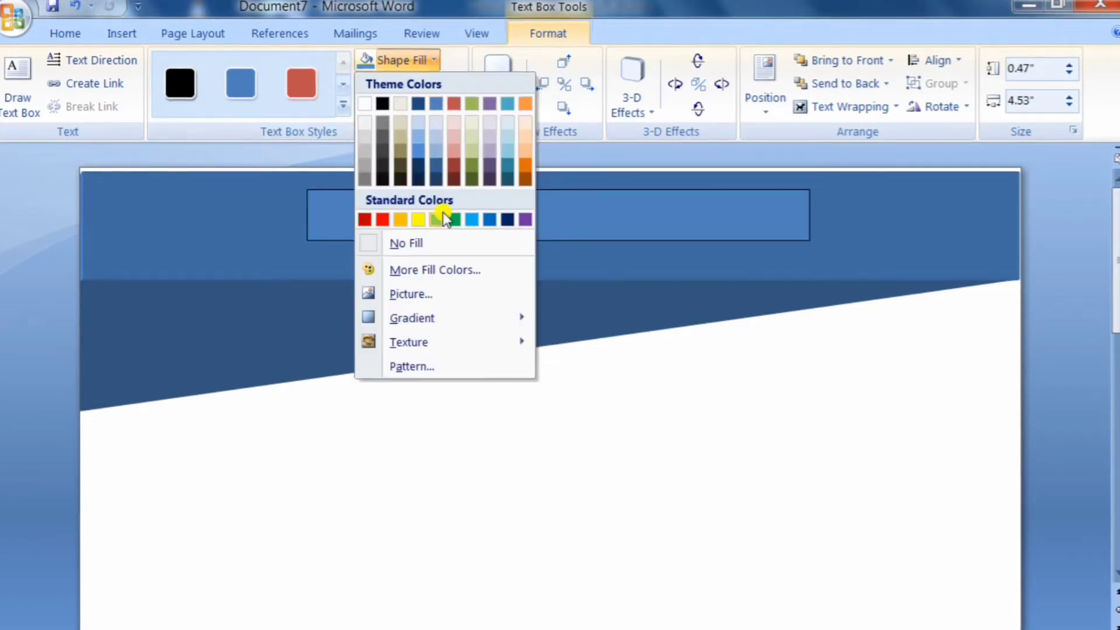
click(408, 243)
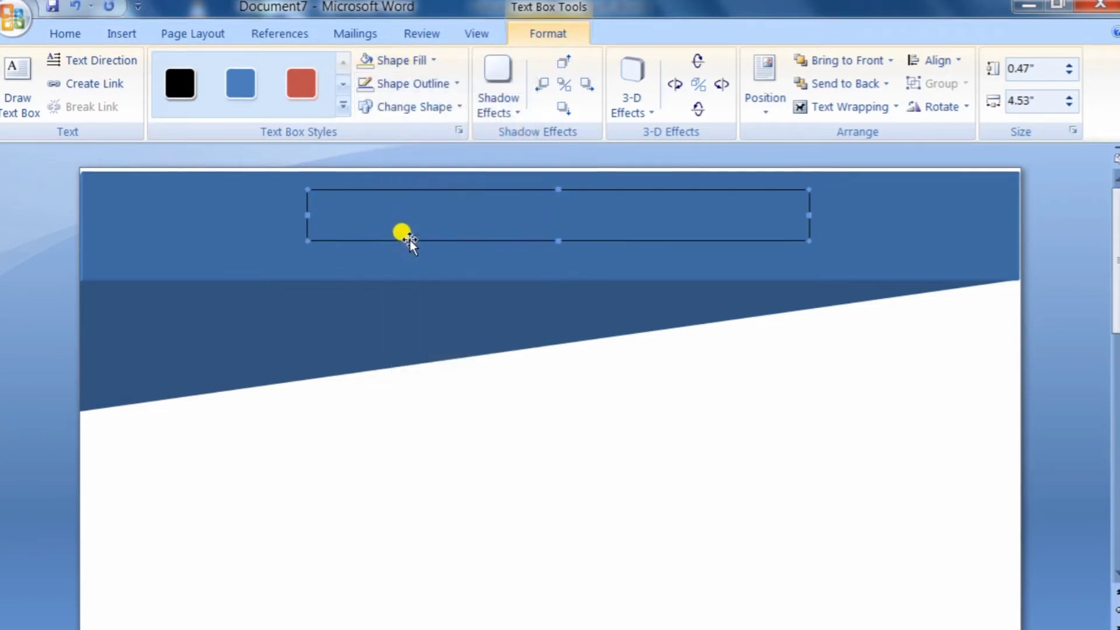
click(454, 84)
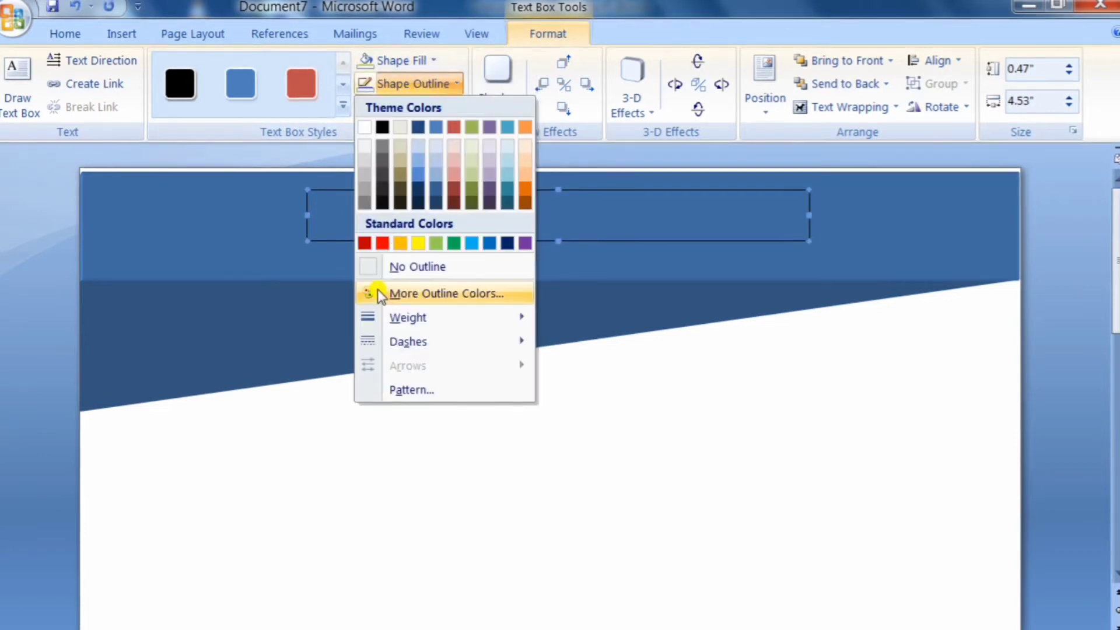
click(414, 267)
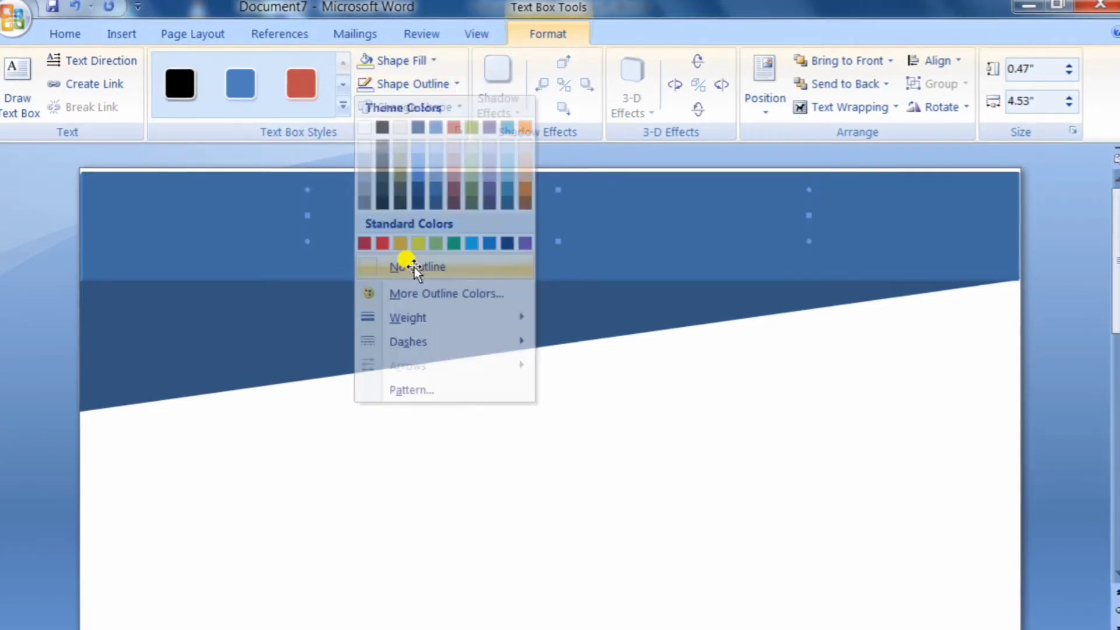
click(64, 37)
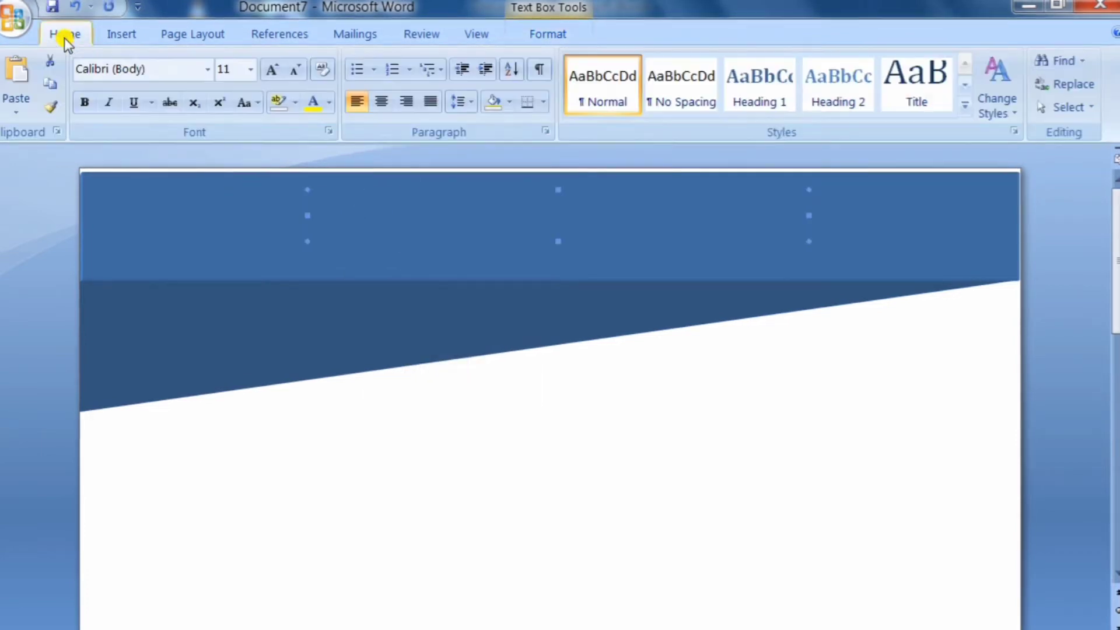
Step: Set the header text box's font to white Elephant, size 22
click(250, 69)
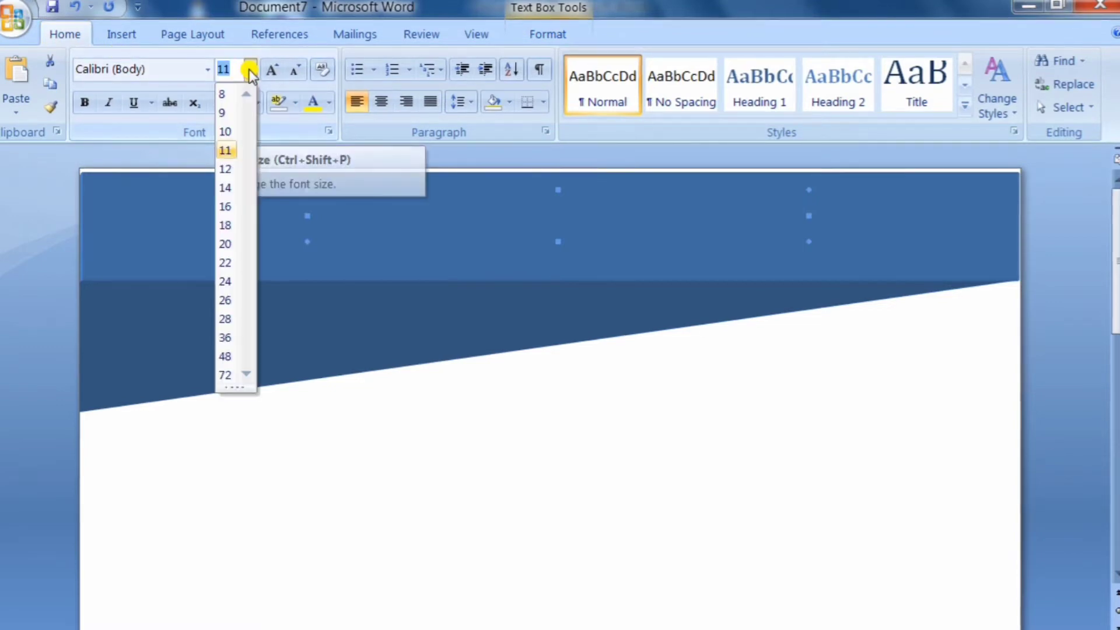
click(225, 264)
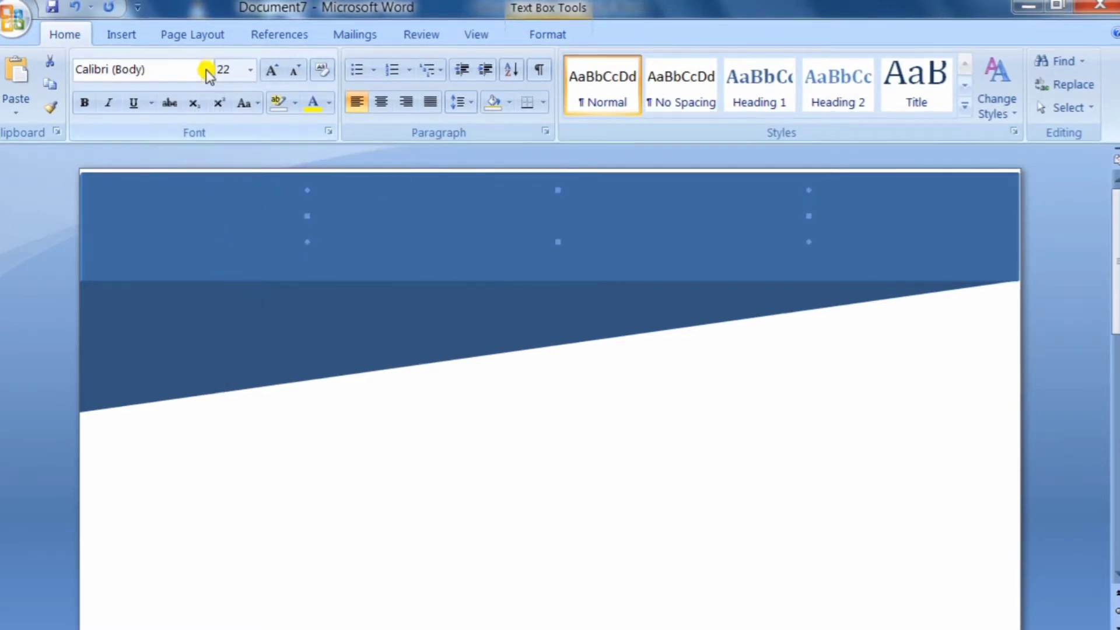
click(329, 103)
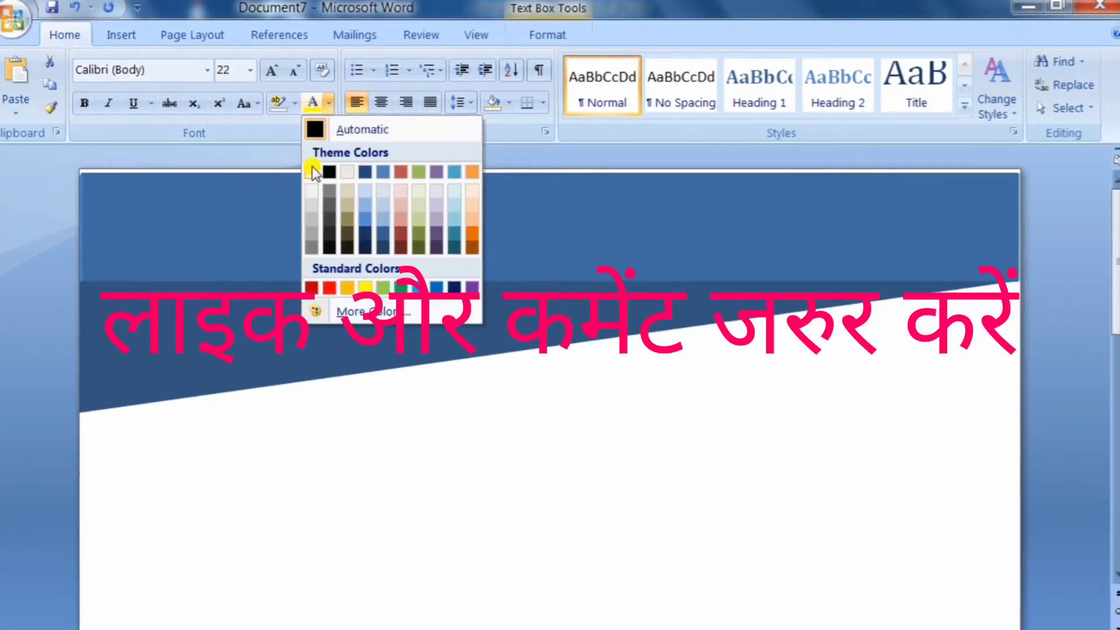
click(313, 171)
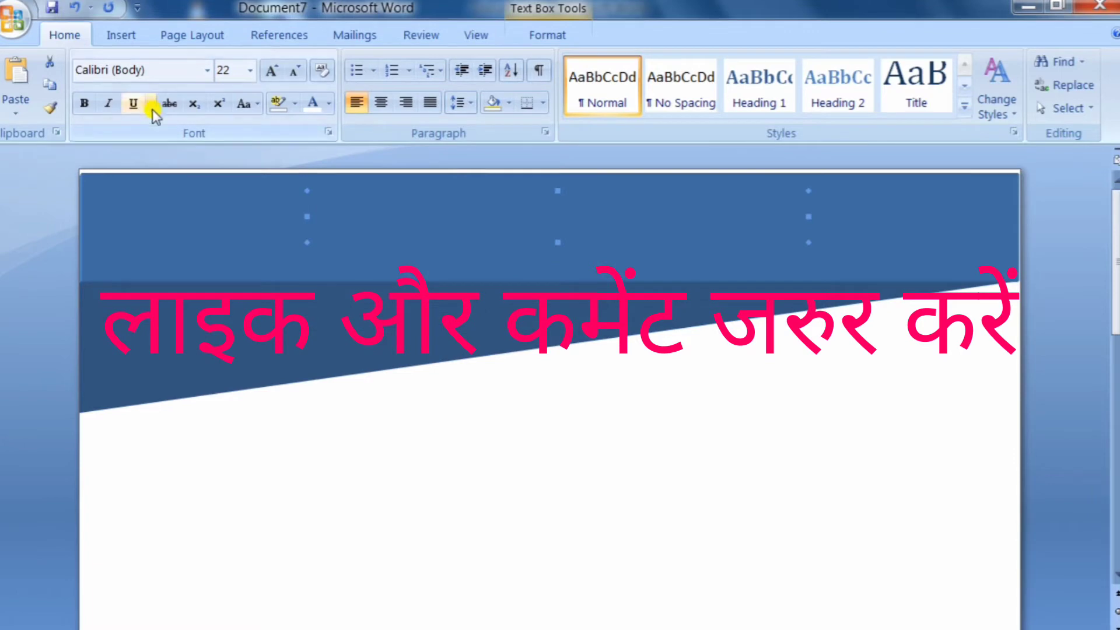
click(207, 70)
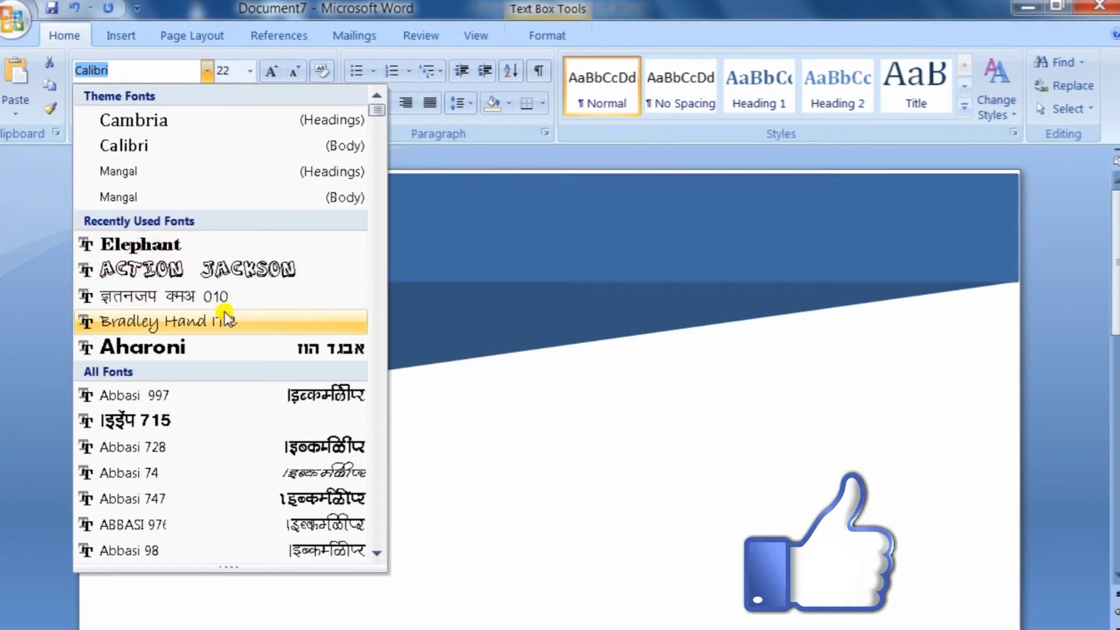
click(199, 246)
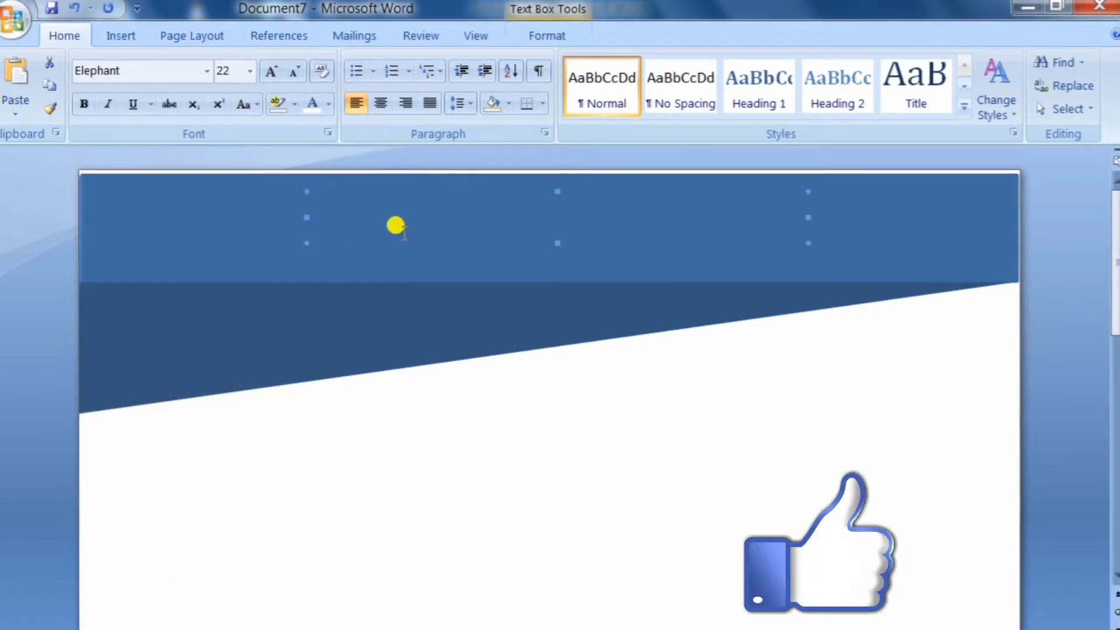
click(329, 206)
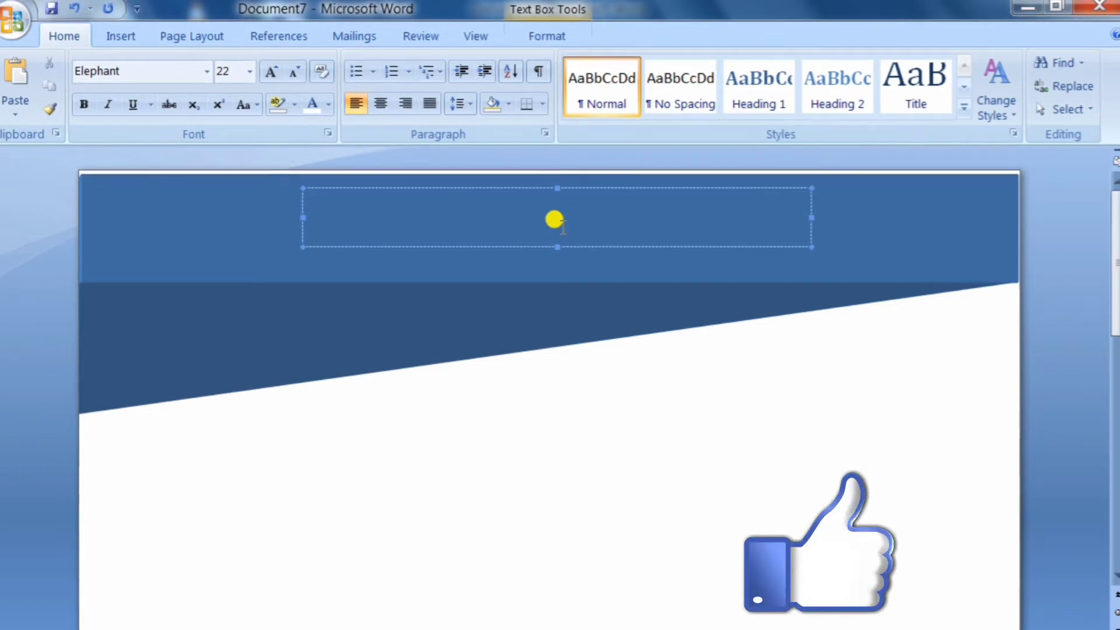
Step: Type the title in capitals after deleting the lowercase attempt 'vishes'
text(vi)
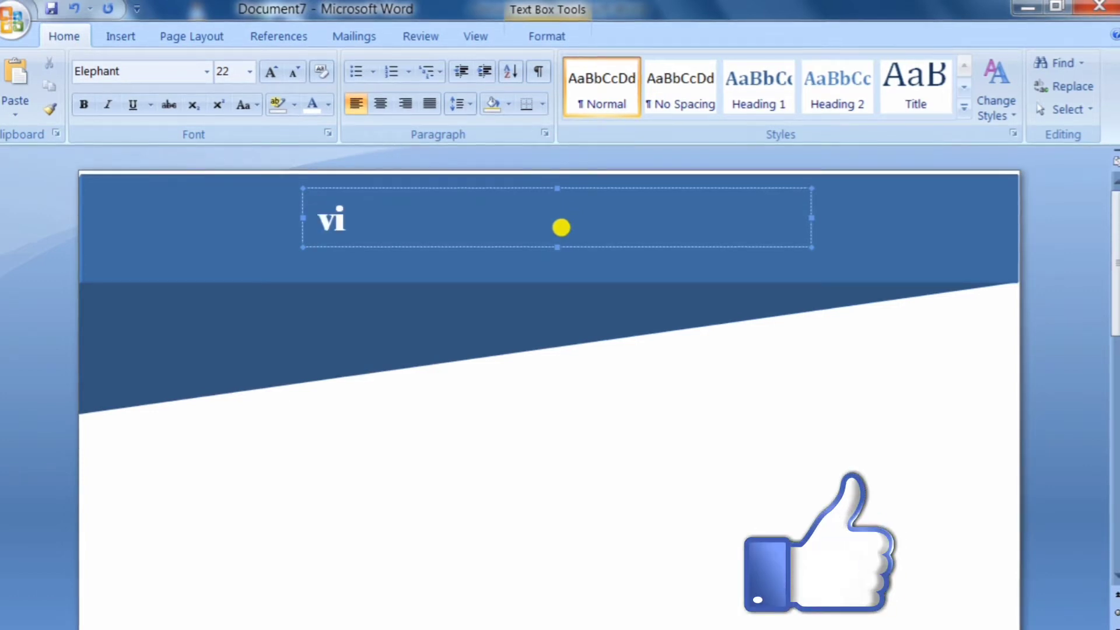
text(shes)
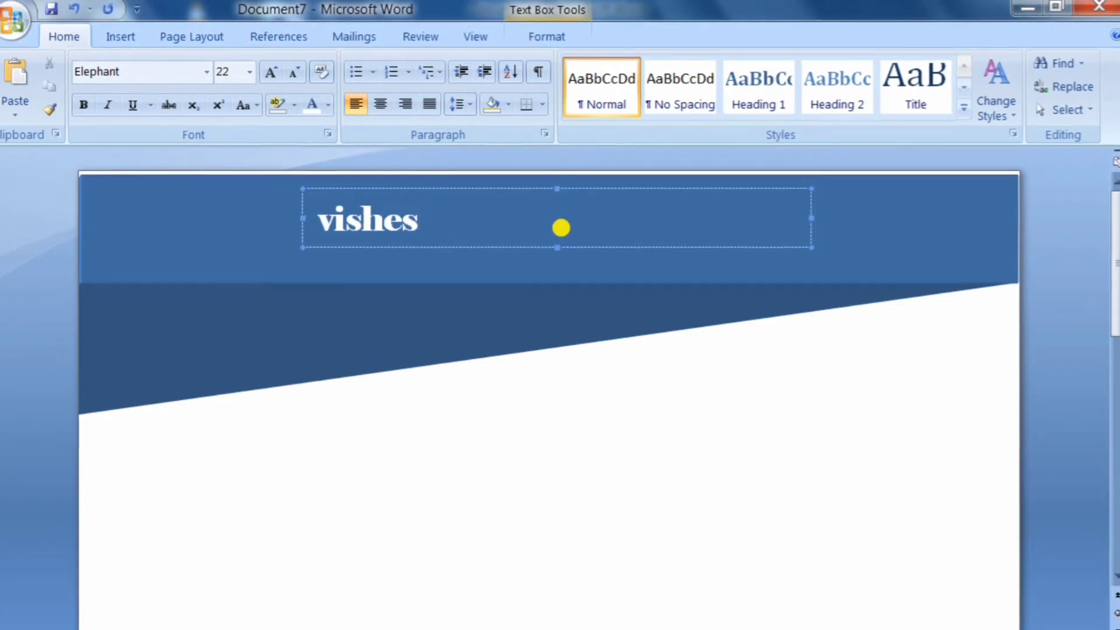
key(ctrl+BackSpace)
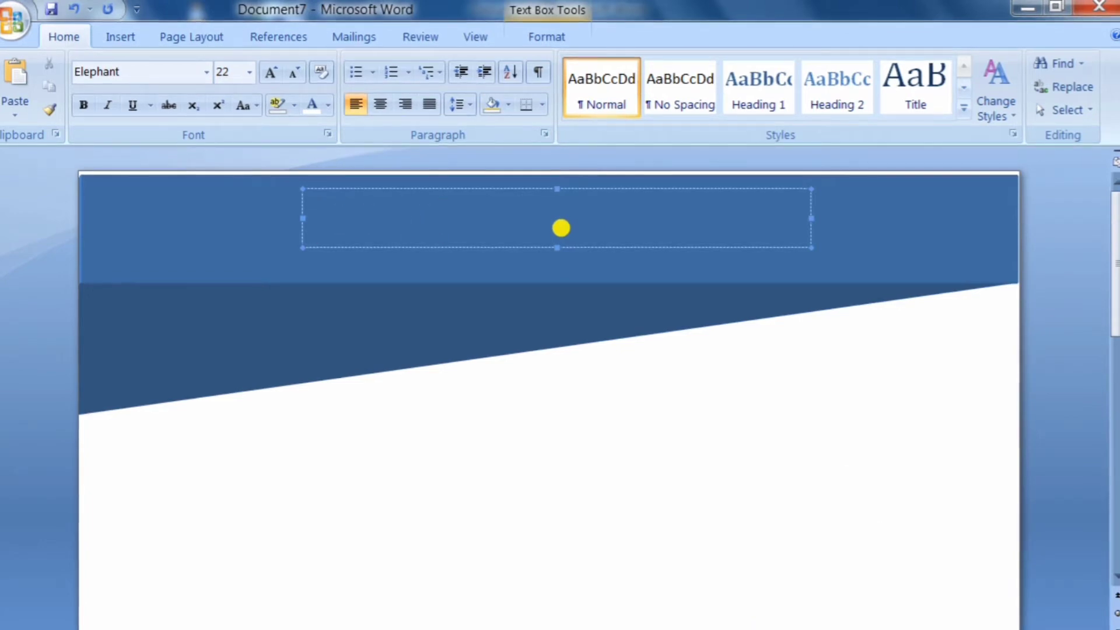
text(VISHE)
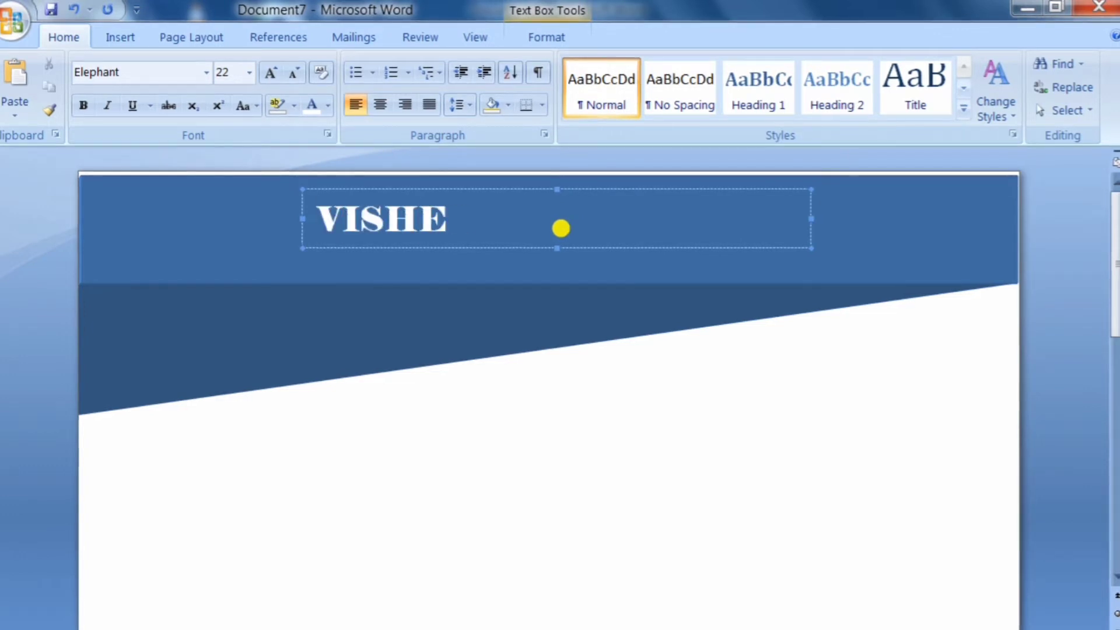
text(SH AC)
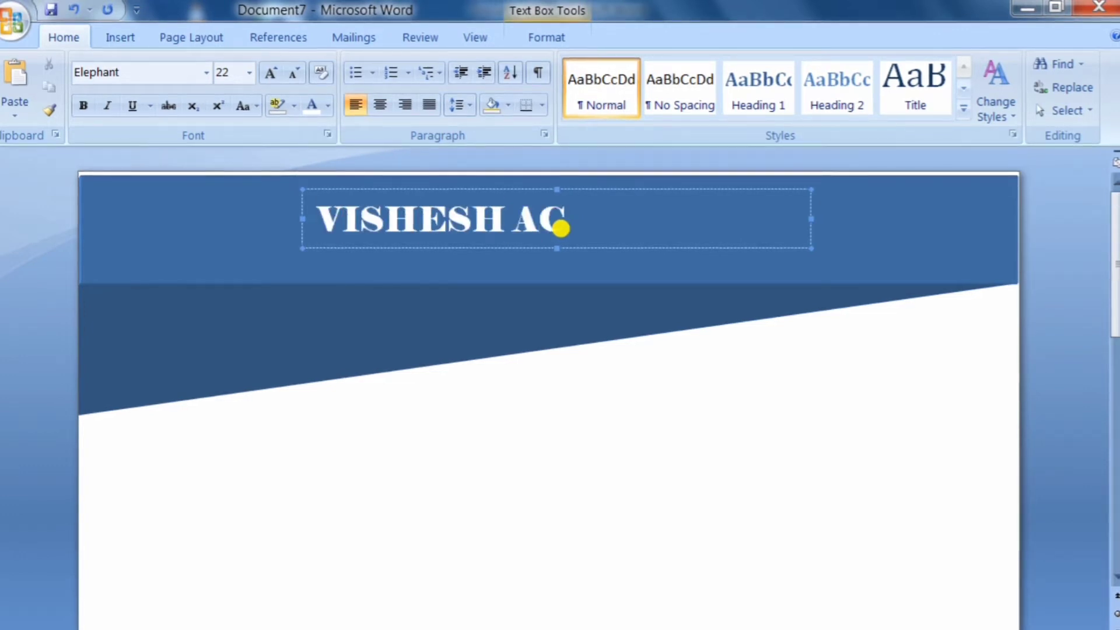
text(M)
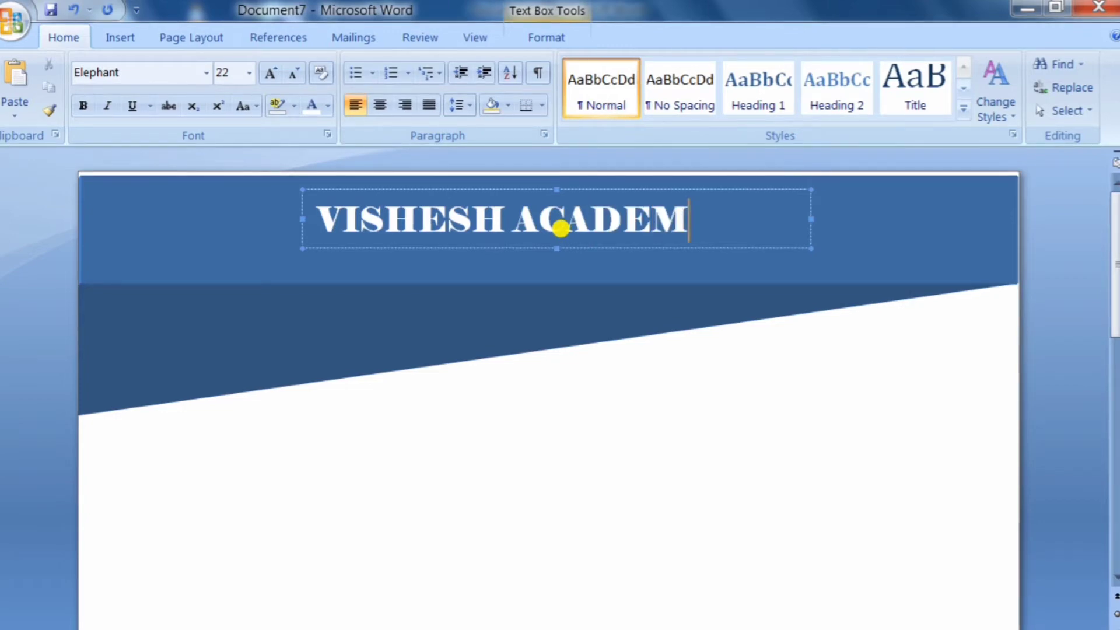
text(Y)
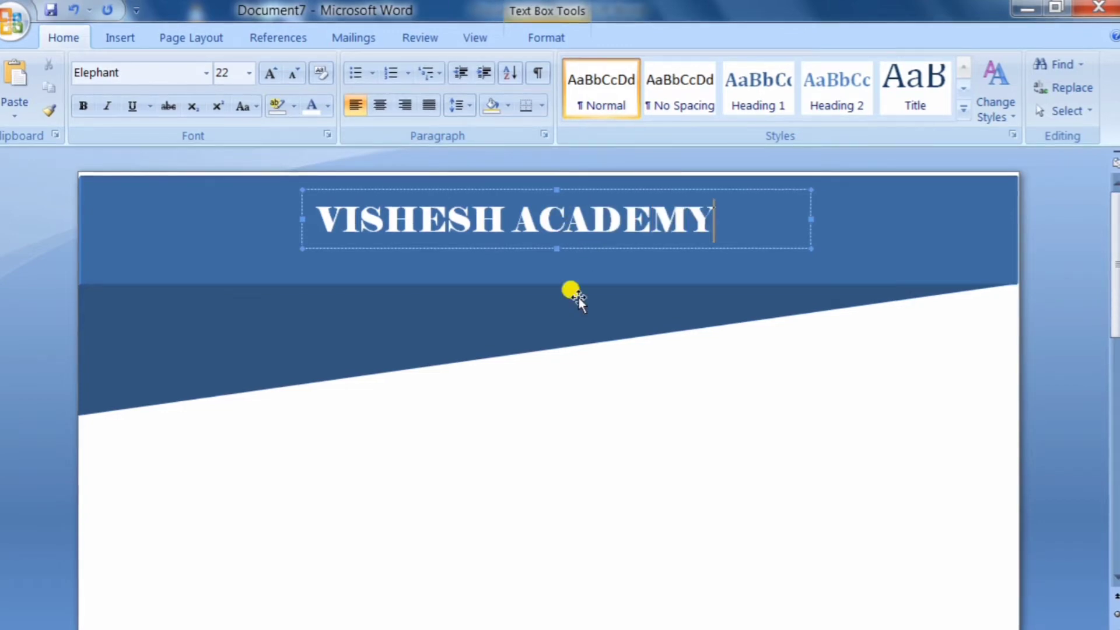
Step: Centre the 'VISHESH ACADEMY' title and make it bold and italic
click(379, 107)
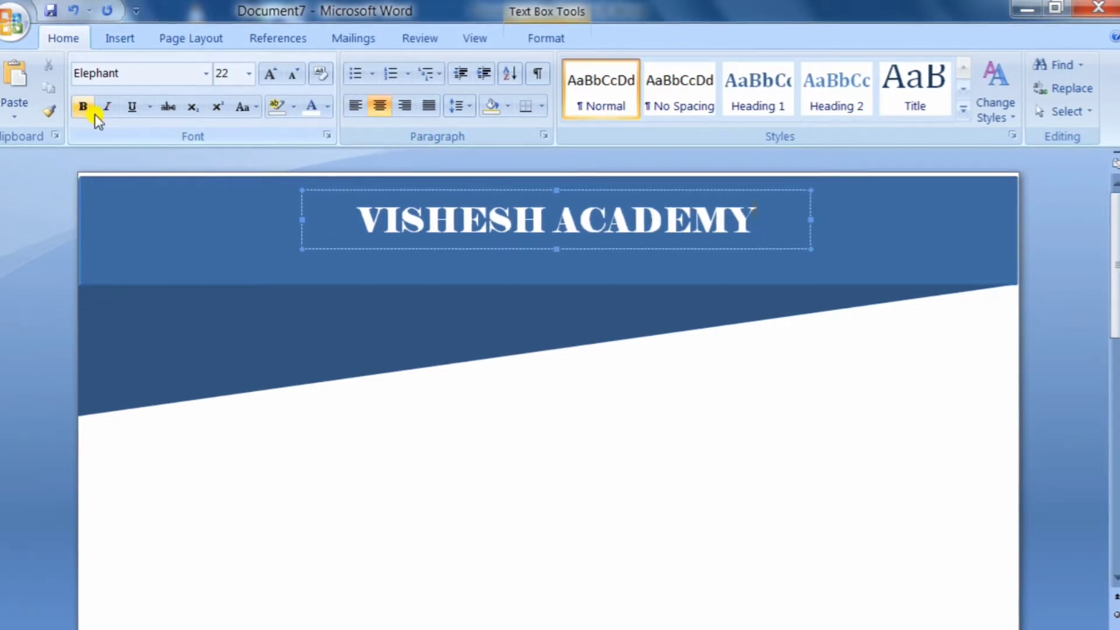
click(107, 106)
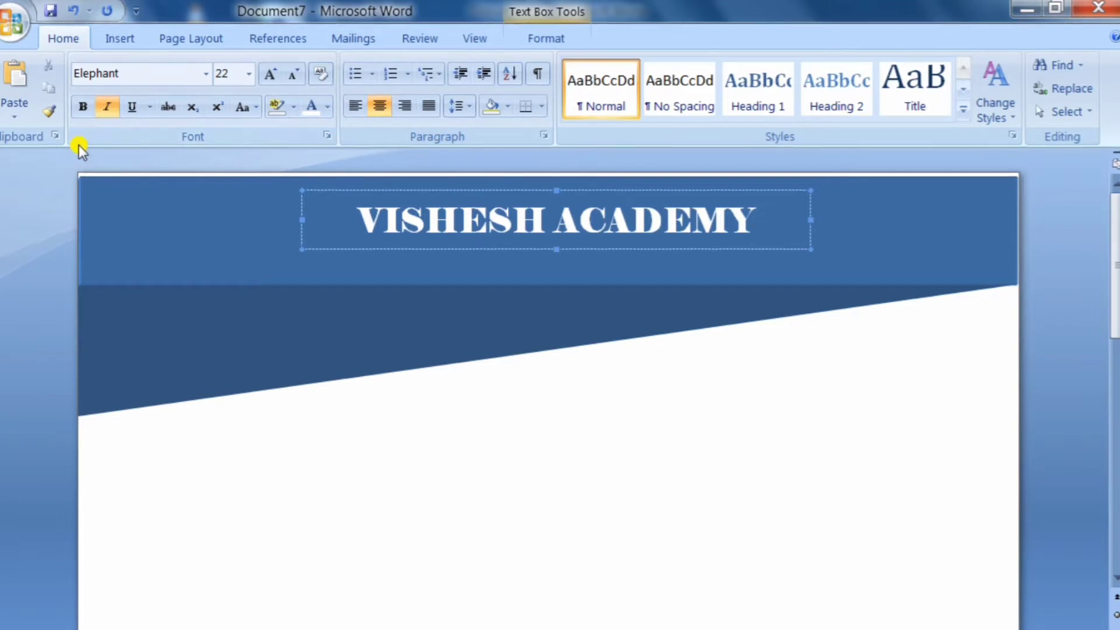
click(83, 108)
drag(747, 217, 453, 210)
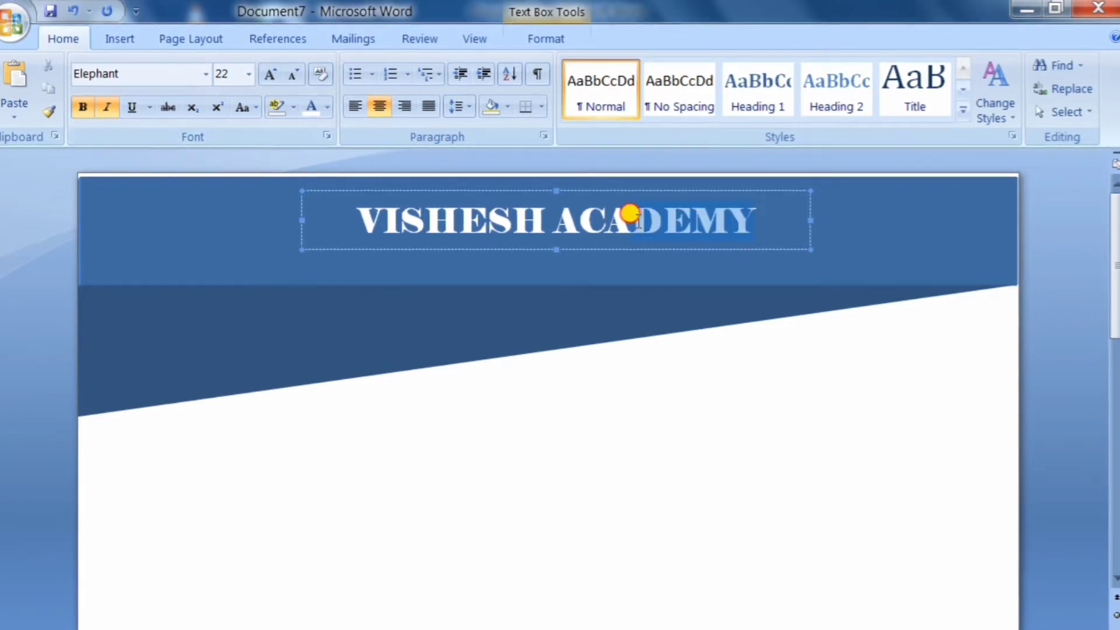
click(104, 109)
click(88, 111)
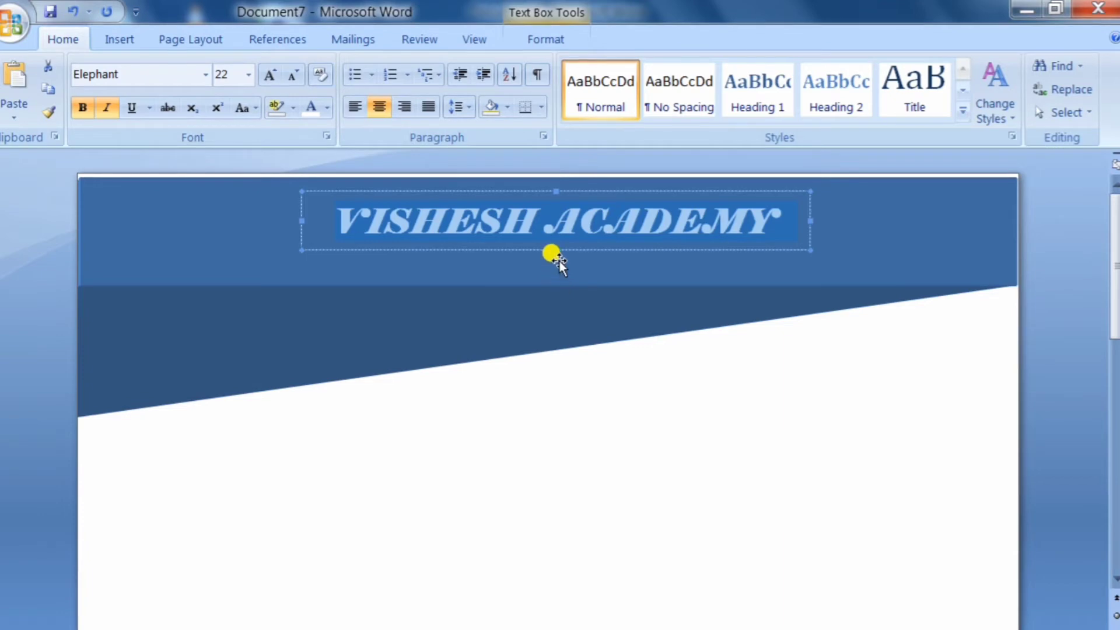
Step: Move the title text box higher within the blue band
click(554, 243)
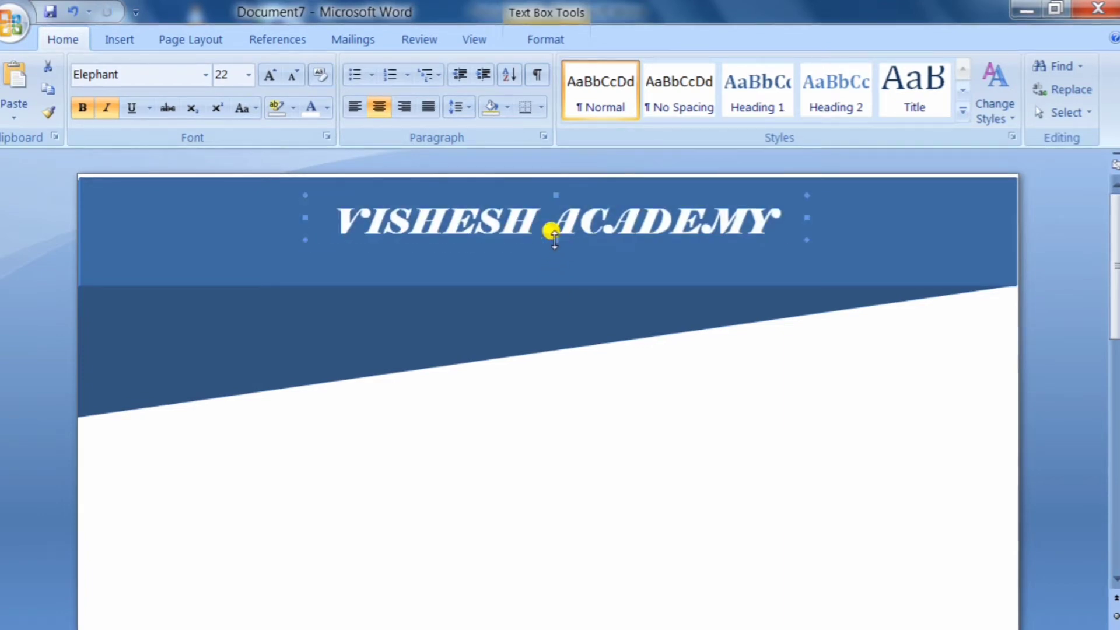
drag(555, 193, 555, 181)
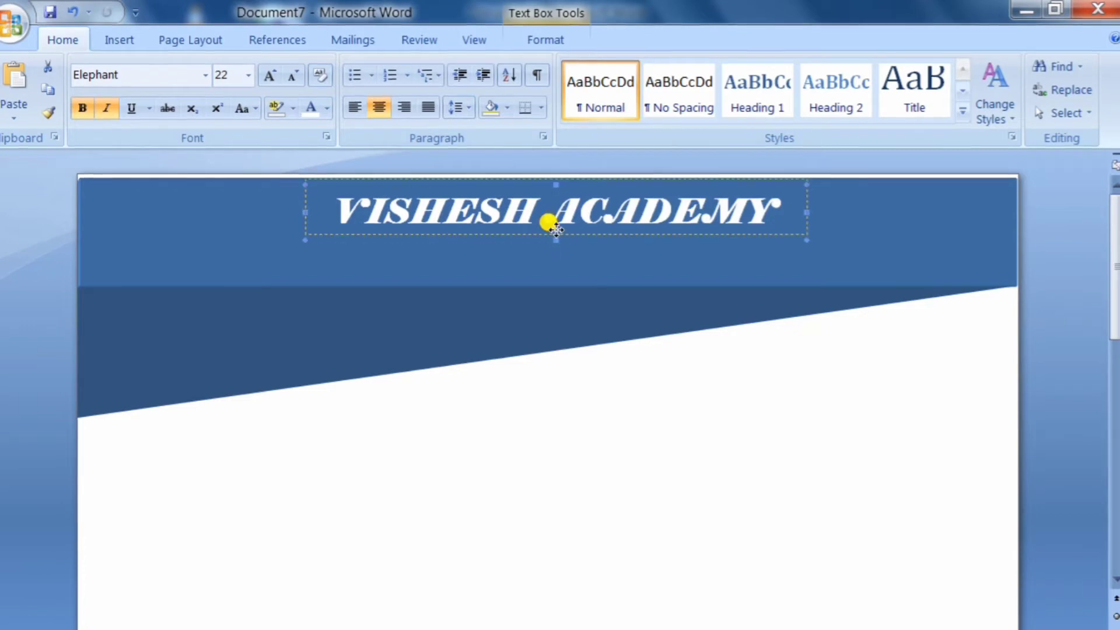
drag(554, 239, 548, 228)
click(526, 204)
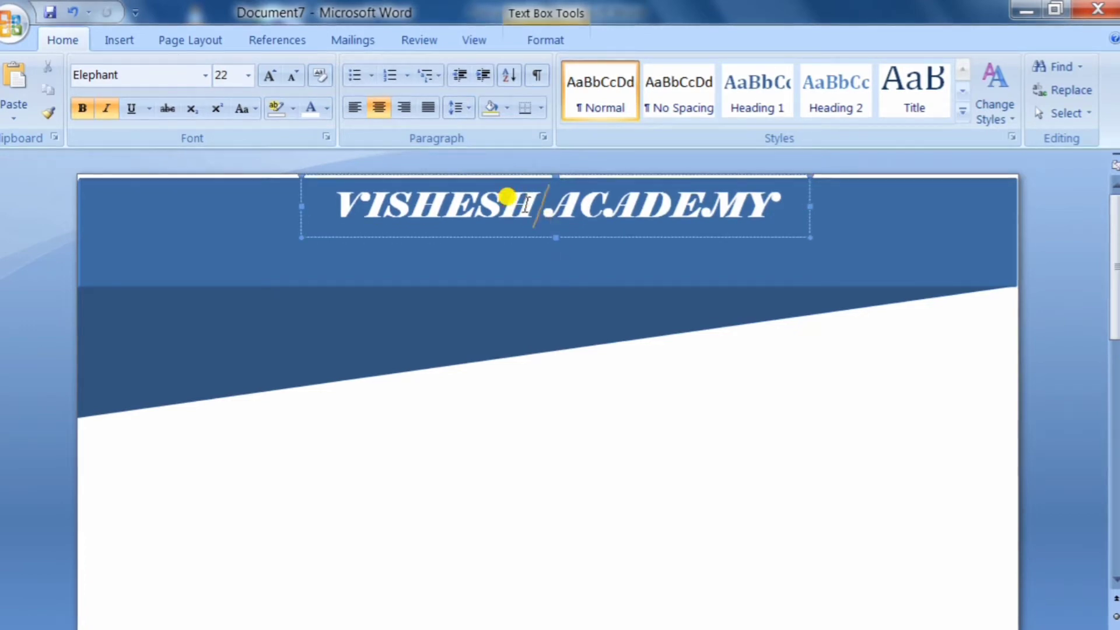
click(553, 236)
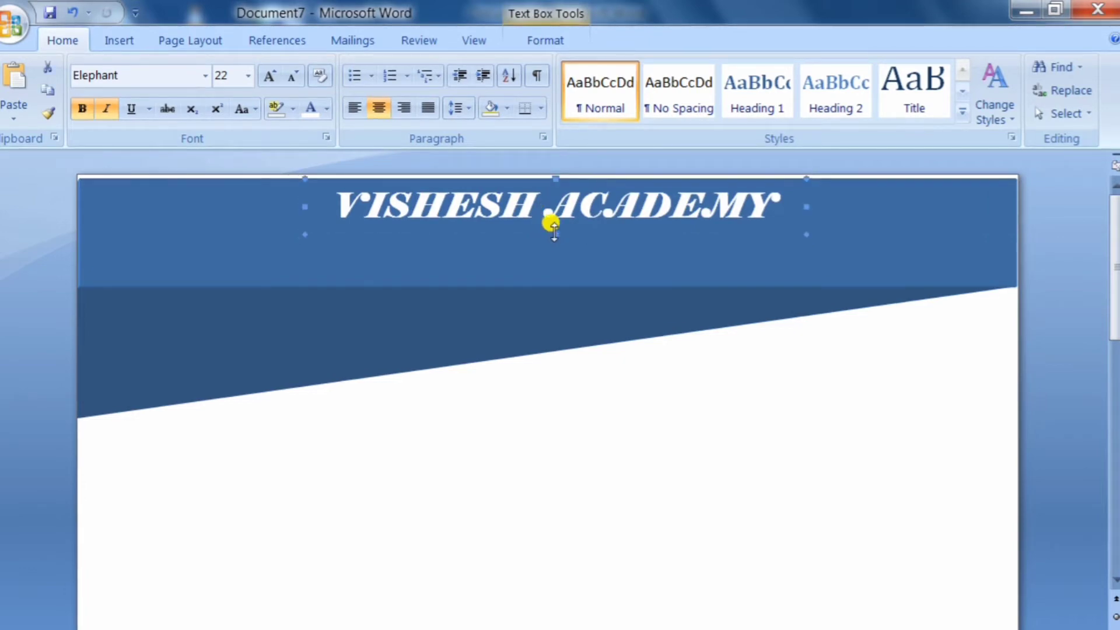
click(554, 230)
click(553, 230)
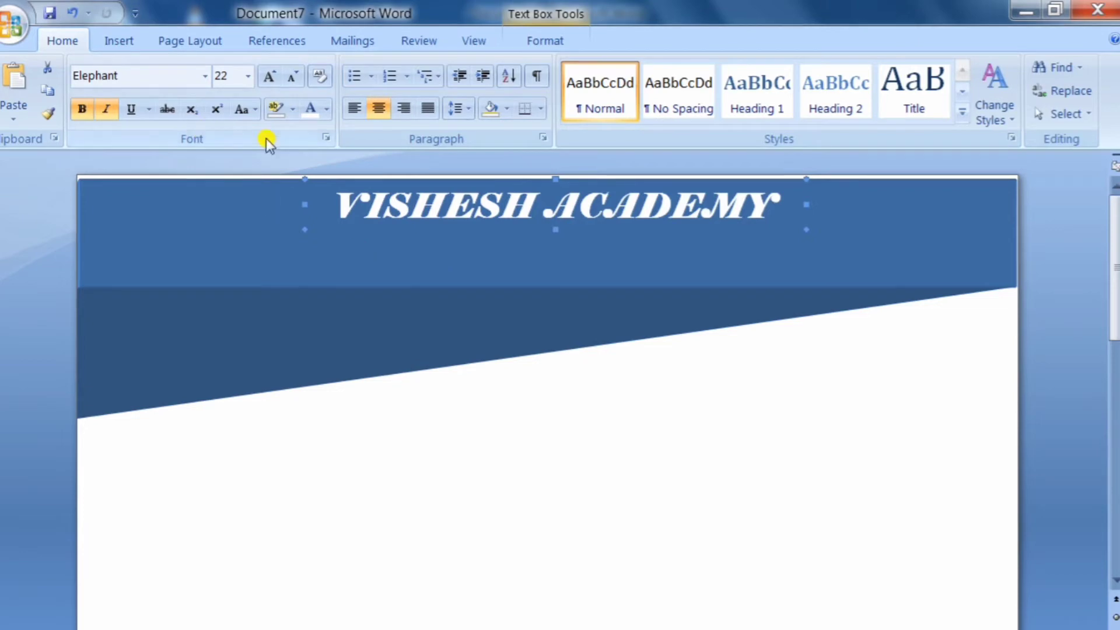
Step: Draw a wide text box below the title with no fill and no outline
click(120, 41)
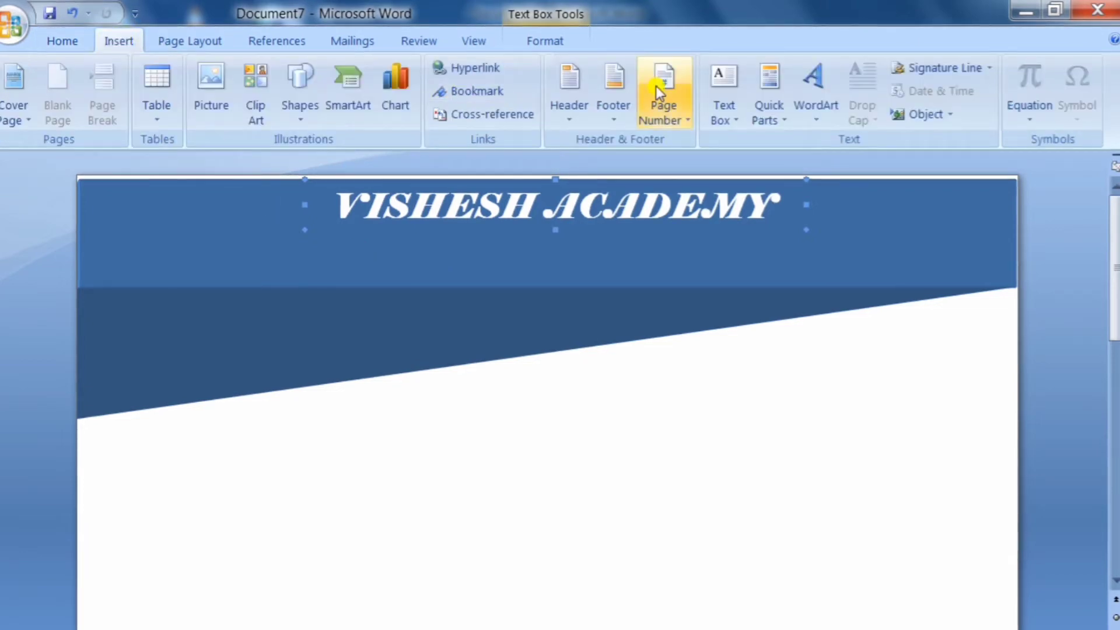
click(723, 126)
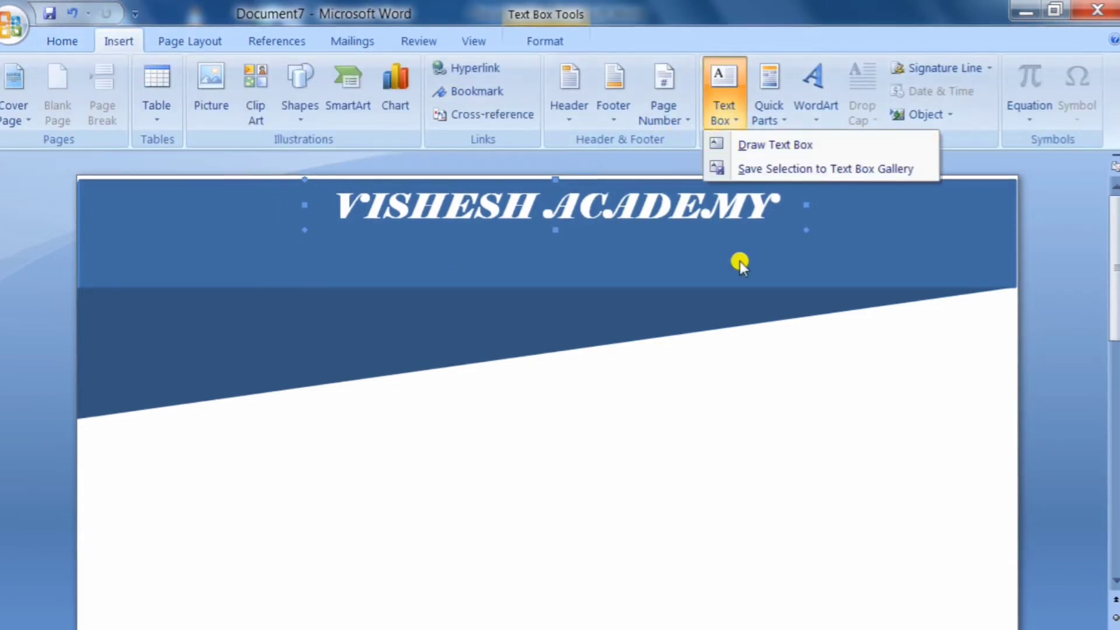
click(799, 144)
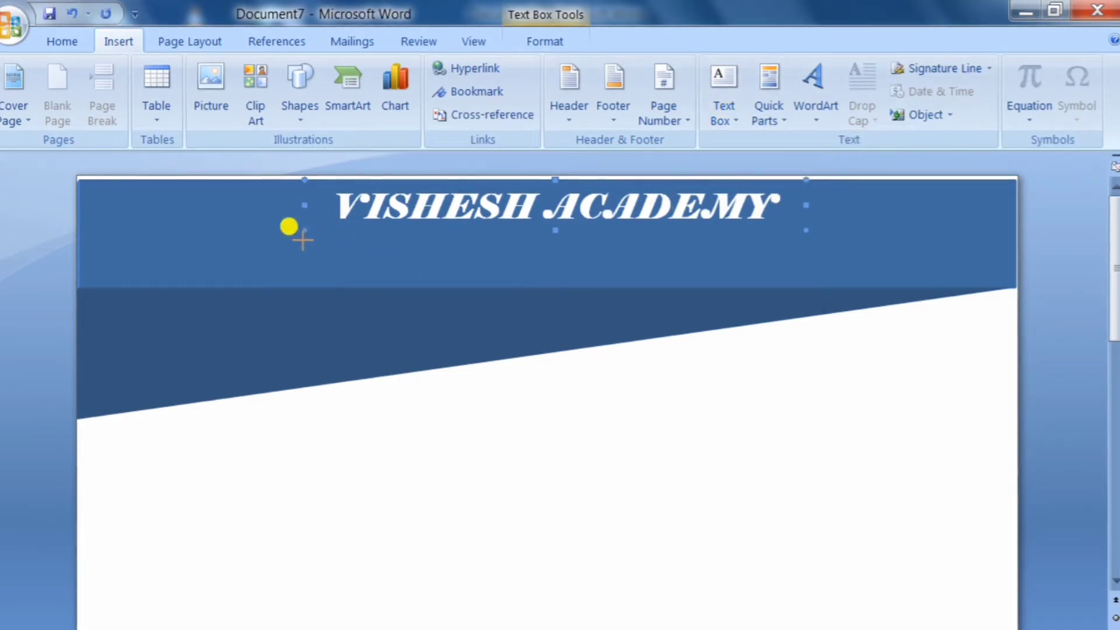
mouse_move(293, 243)
mouse_down()
mouse_move(671, 284)
mouse_move(850, 268)
mouse_up()
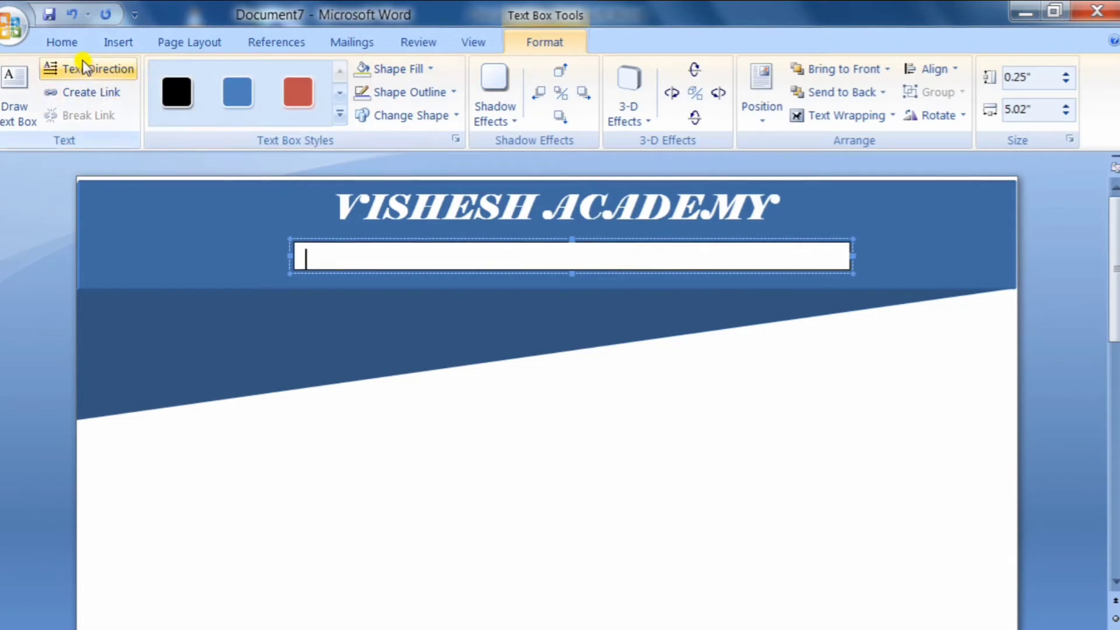
click(431, 69)
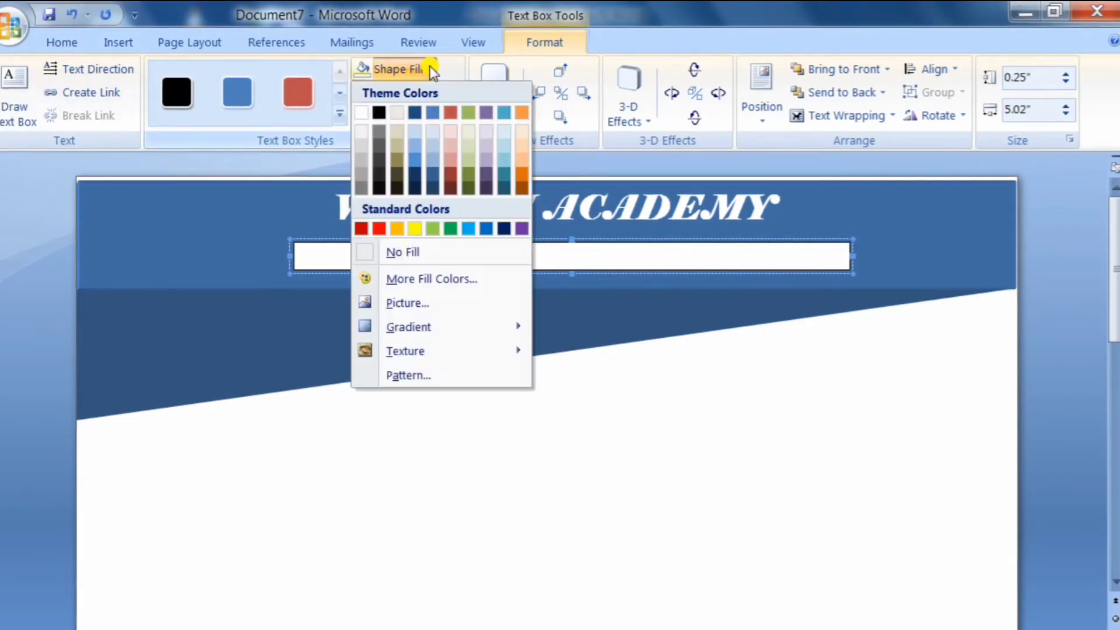
click(418, 252)
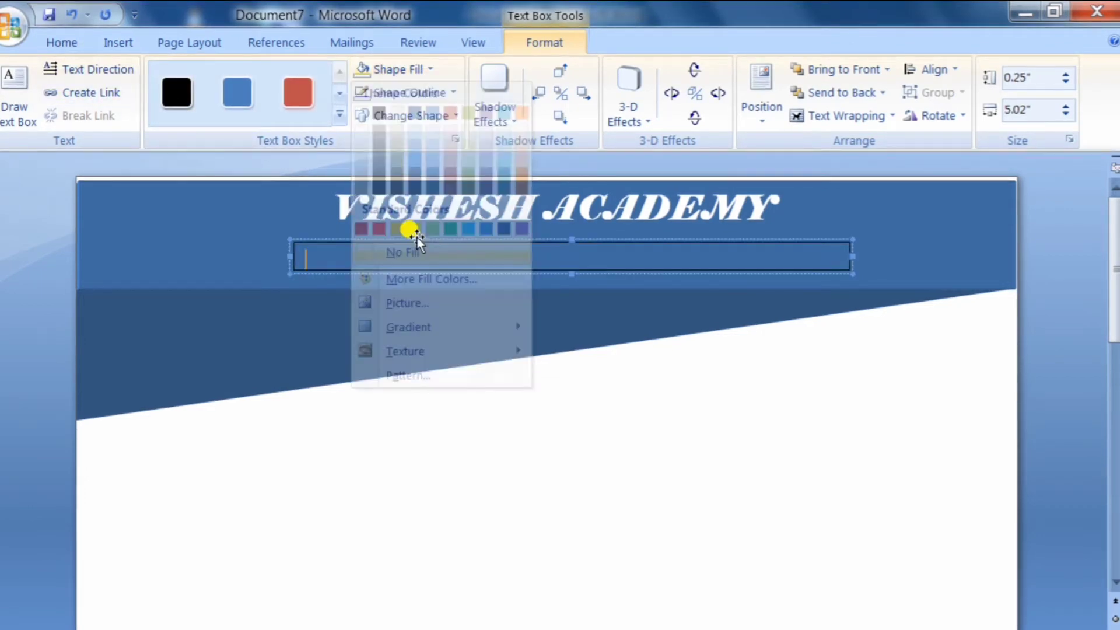
click(448, 96)
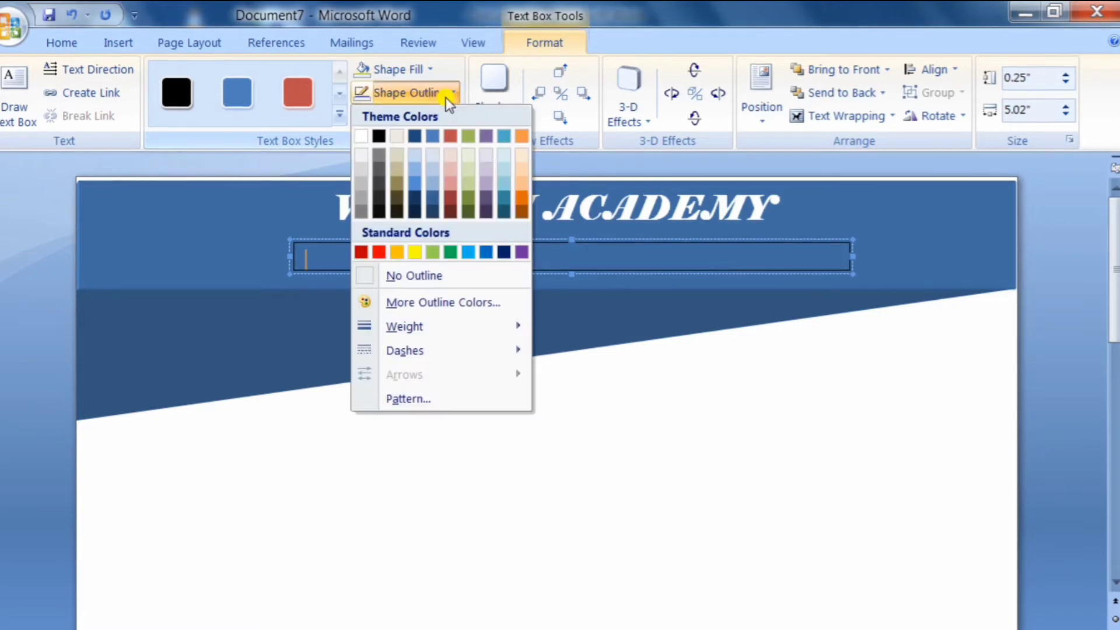
click(377, 276)
Step: Set the new text box's font to white Elephant, size 18
click(57, 41)
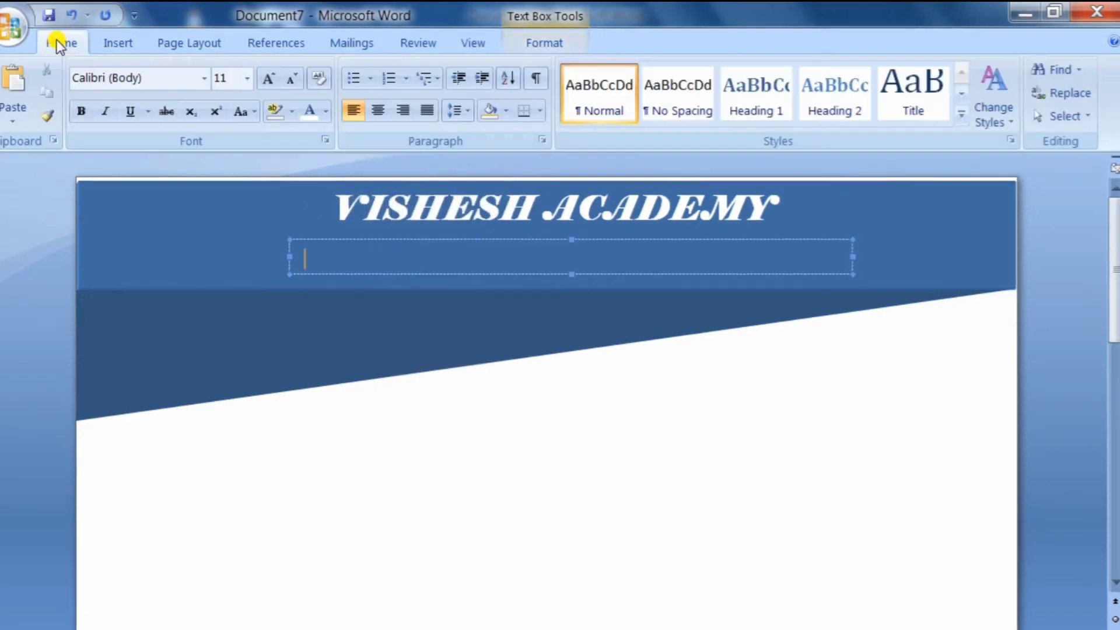
click(247, 78)
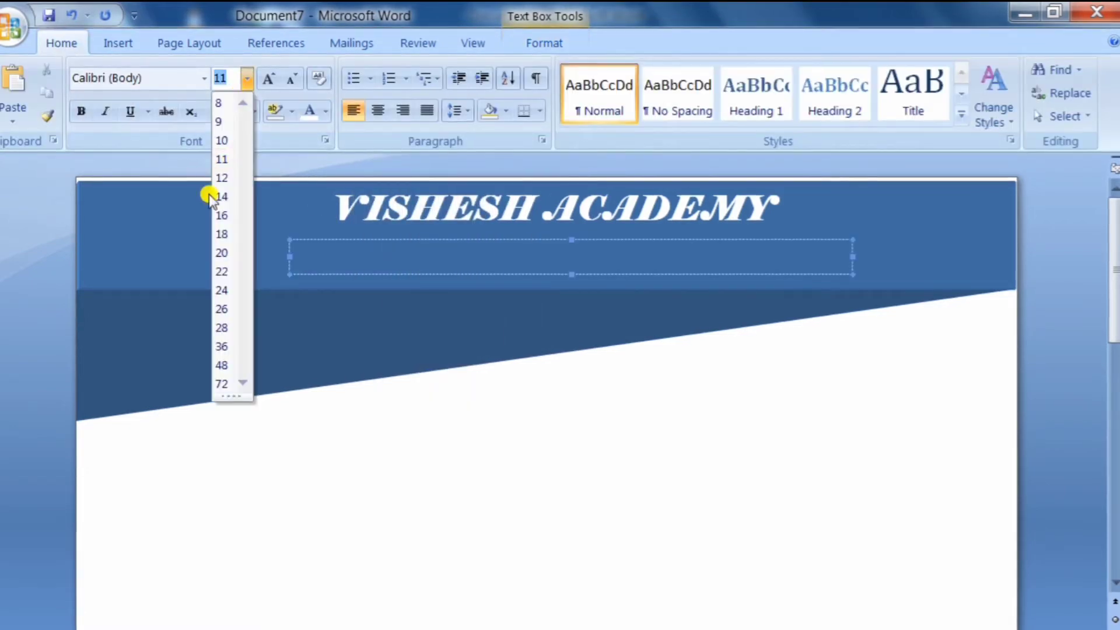
click(226, 234)
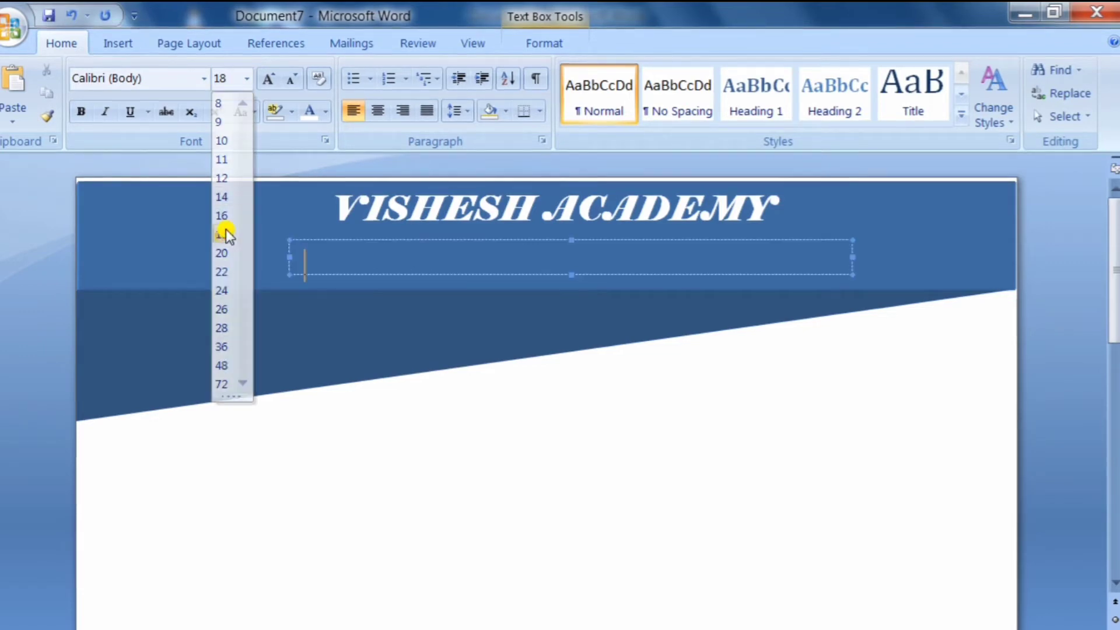
click(204, 79)
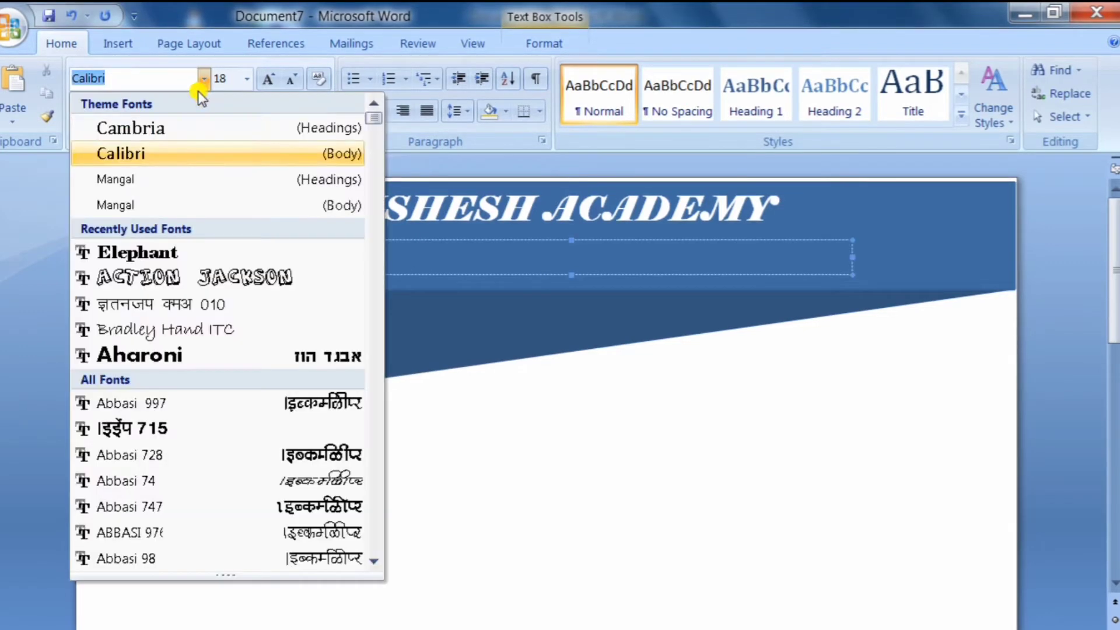
click(196, 257)
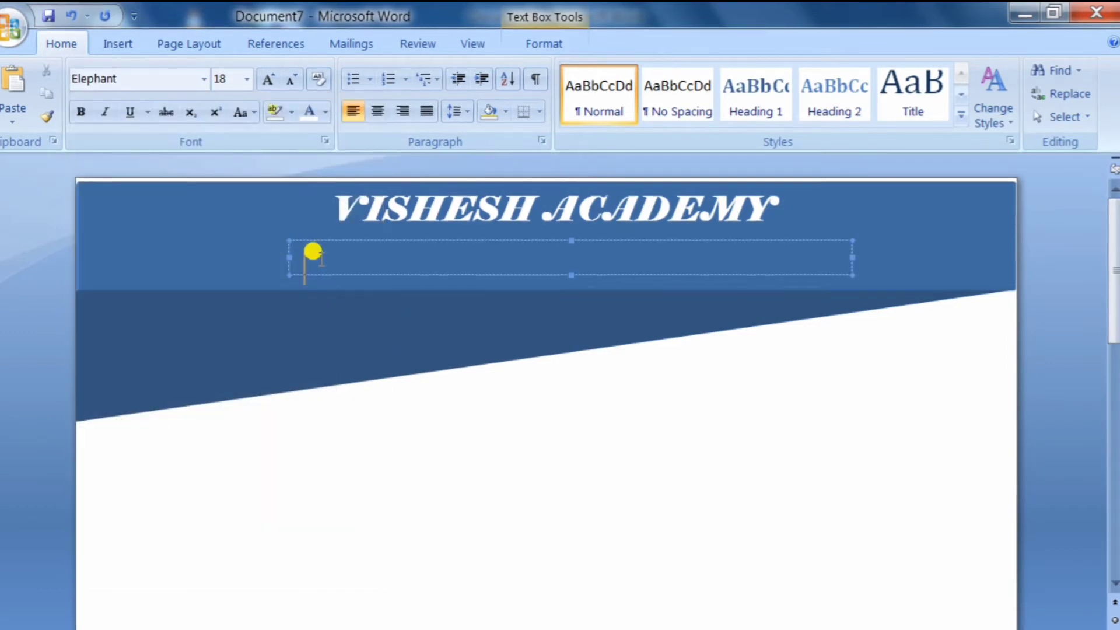
click(324, 112)
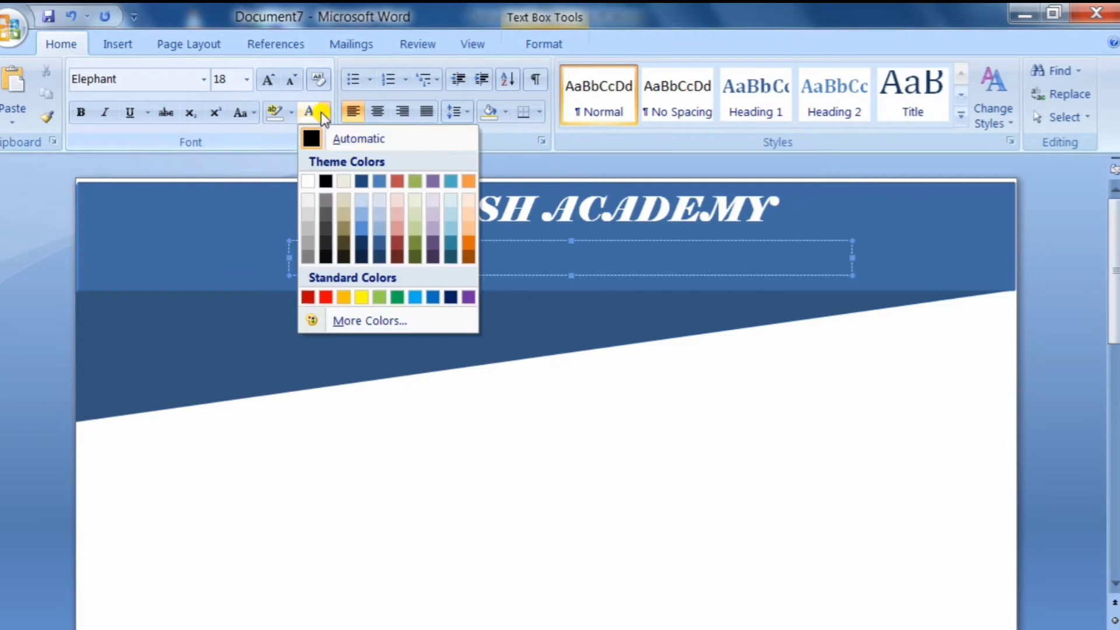
click(314, 180)
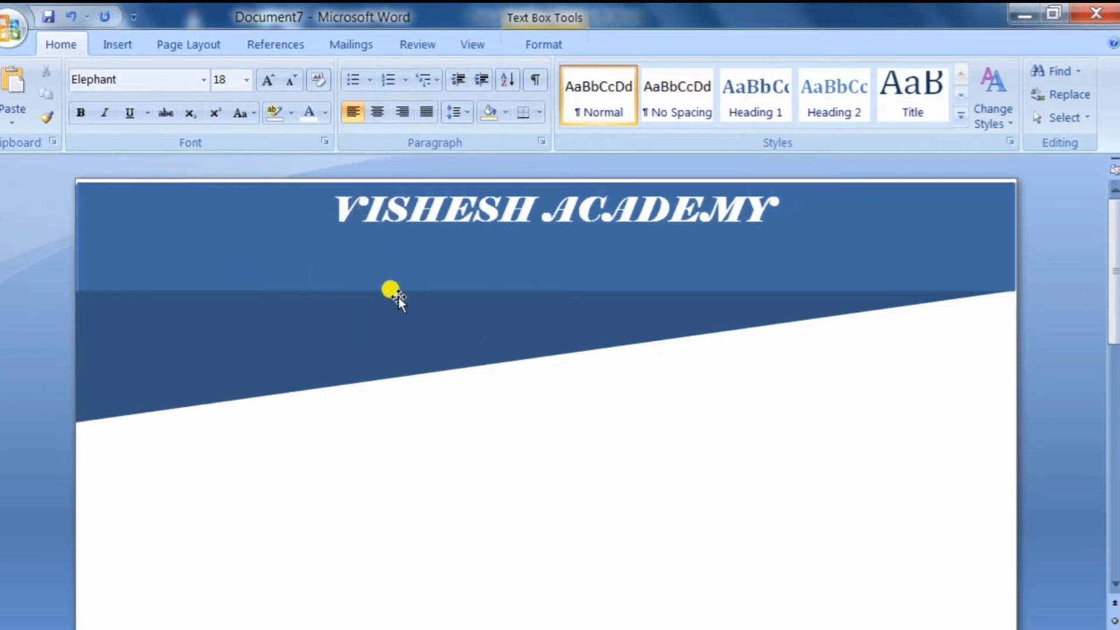
Step: Type 'MAHARANA PRATAP WORD II' in the second text box, then backspace over the extra letters
text(MAHARA)
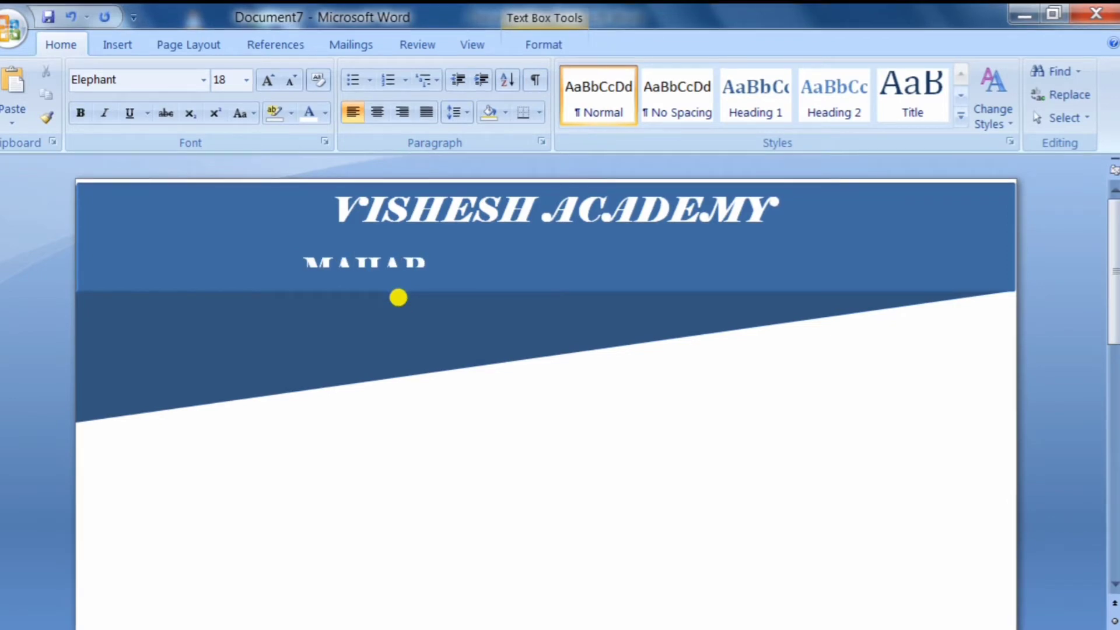
text(NA)
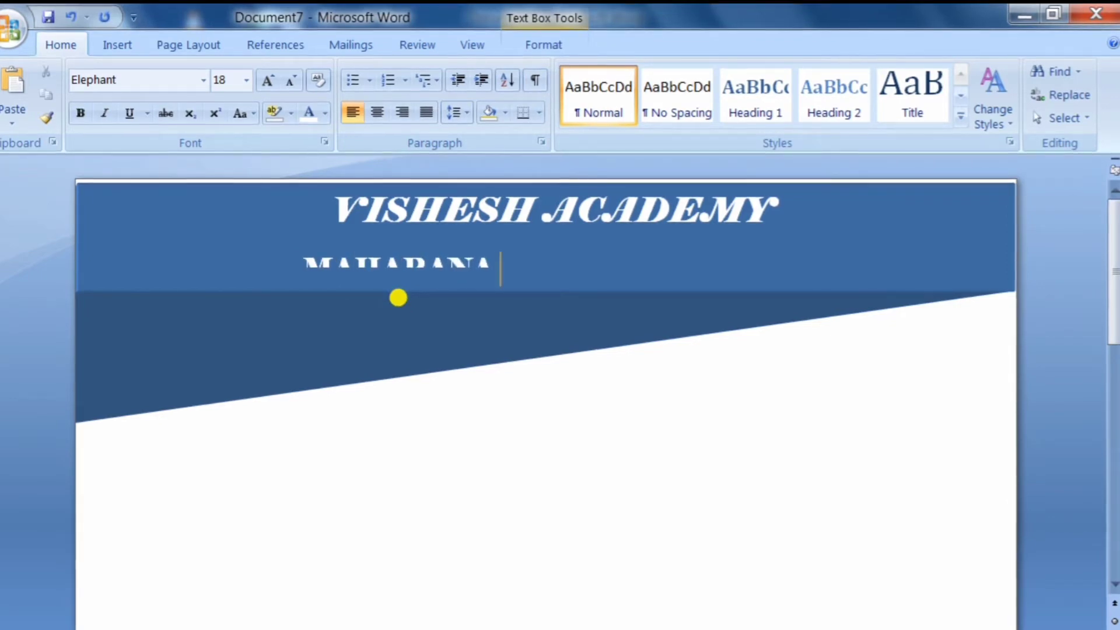
text( PRATA)
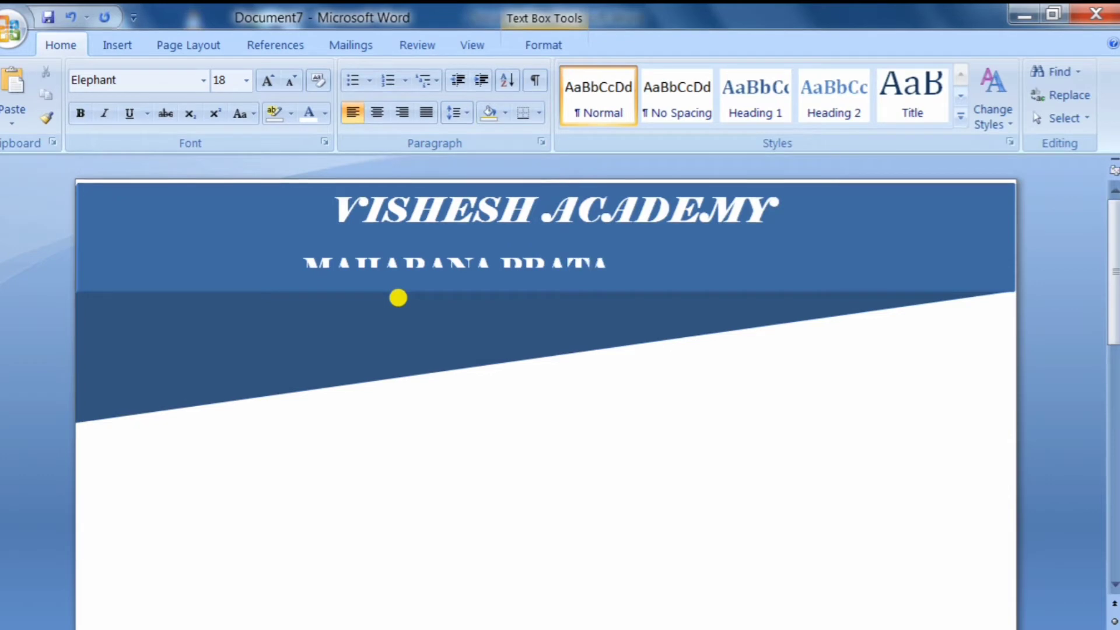
text(P)
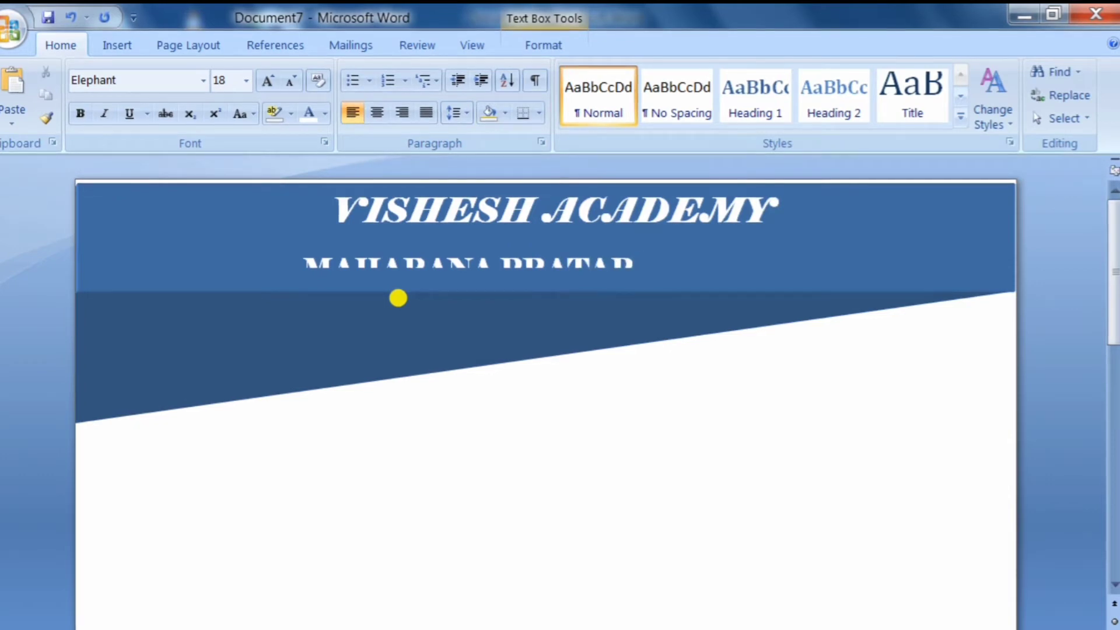
text( WOR)
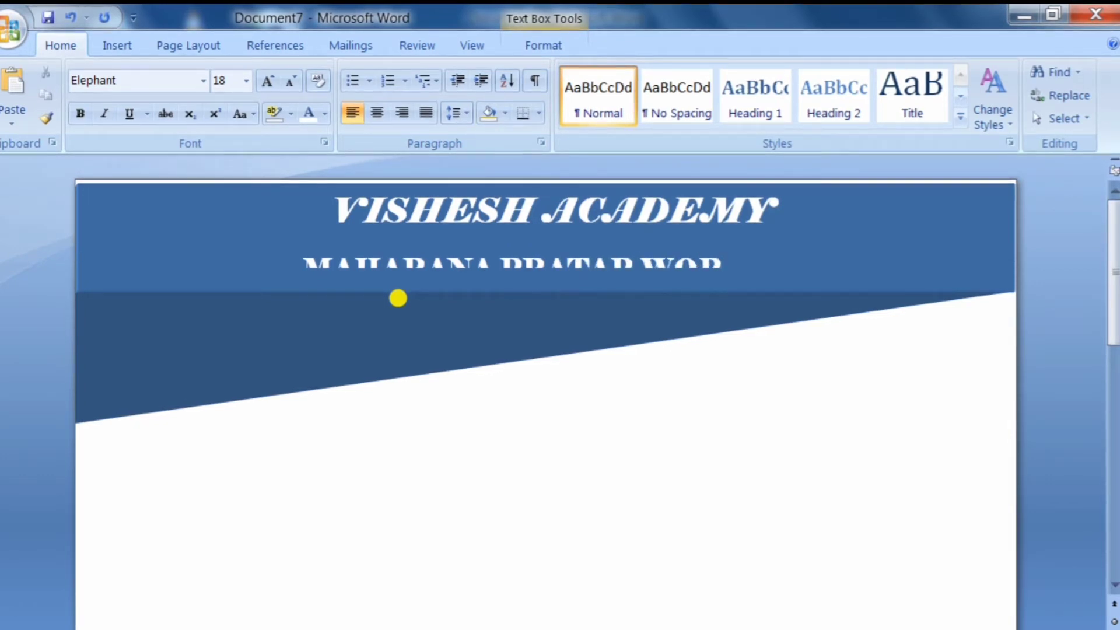
text(D )
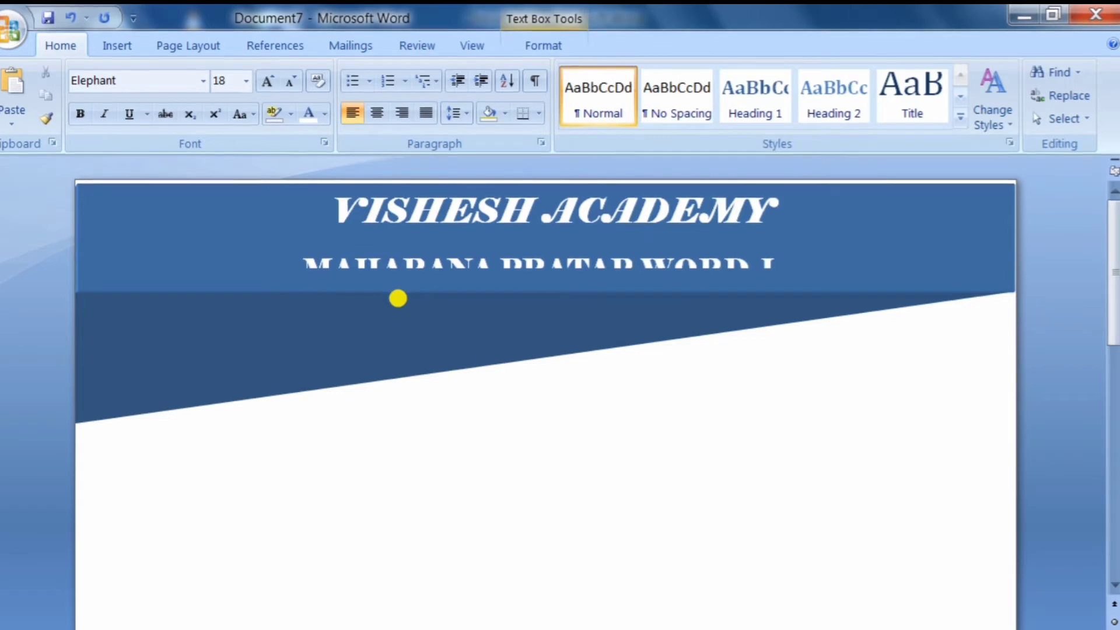
text(II)
key(BackSpace)
key(BackSpace)
key(BackSpace)
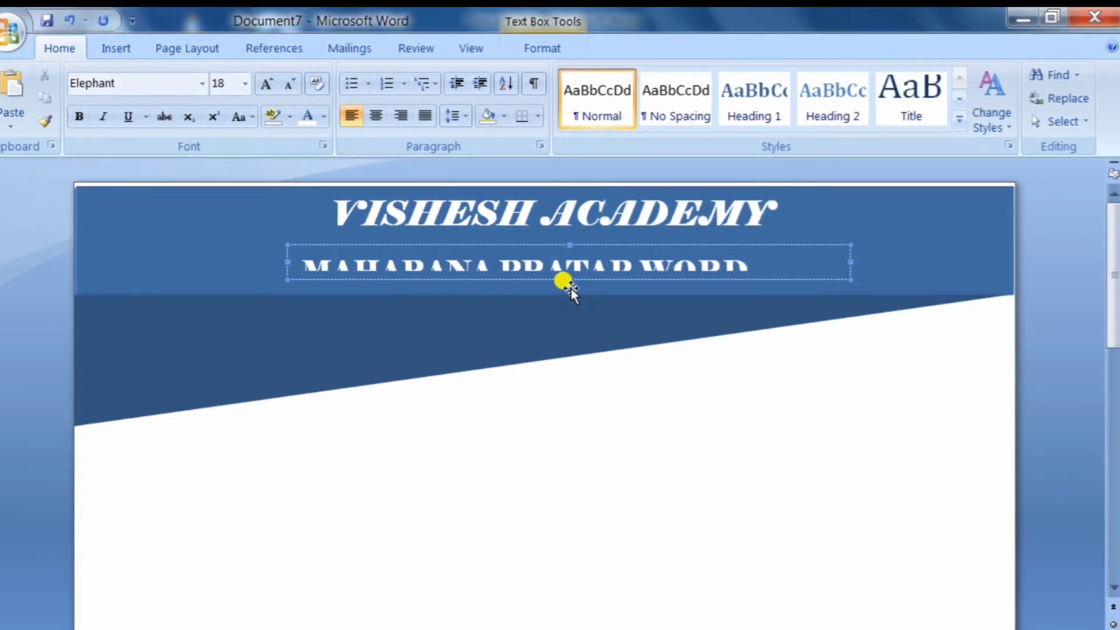
Step: Widen the address text box across the banner and centre the MAHARANA PRATAP WORD JHINJHARI KATNI line
drag(571, 288, 586, 299)
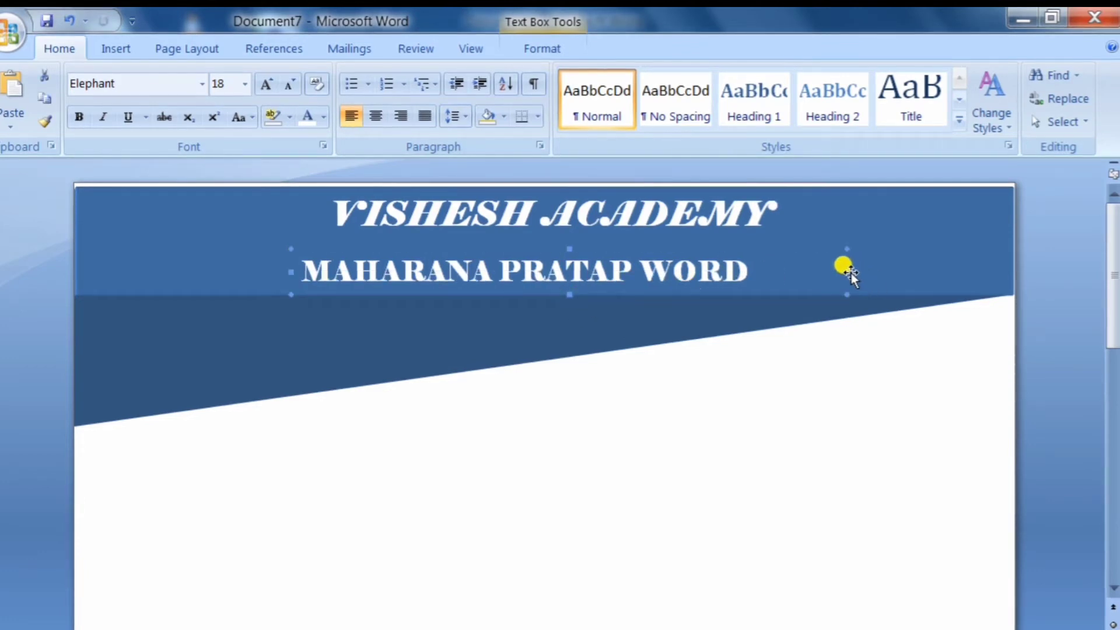
drag(849, 272, 992, 266)
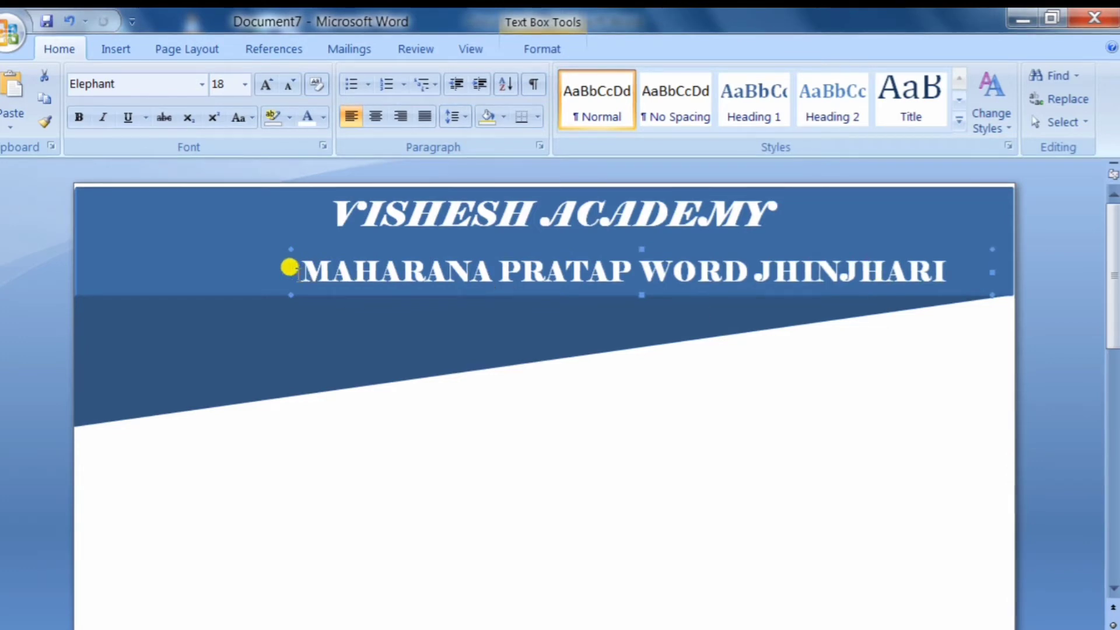
drag(291, 272, 185, 265)
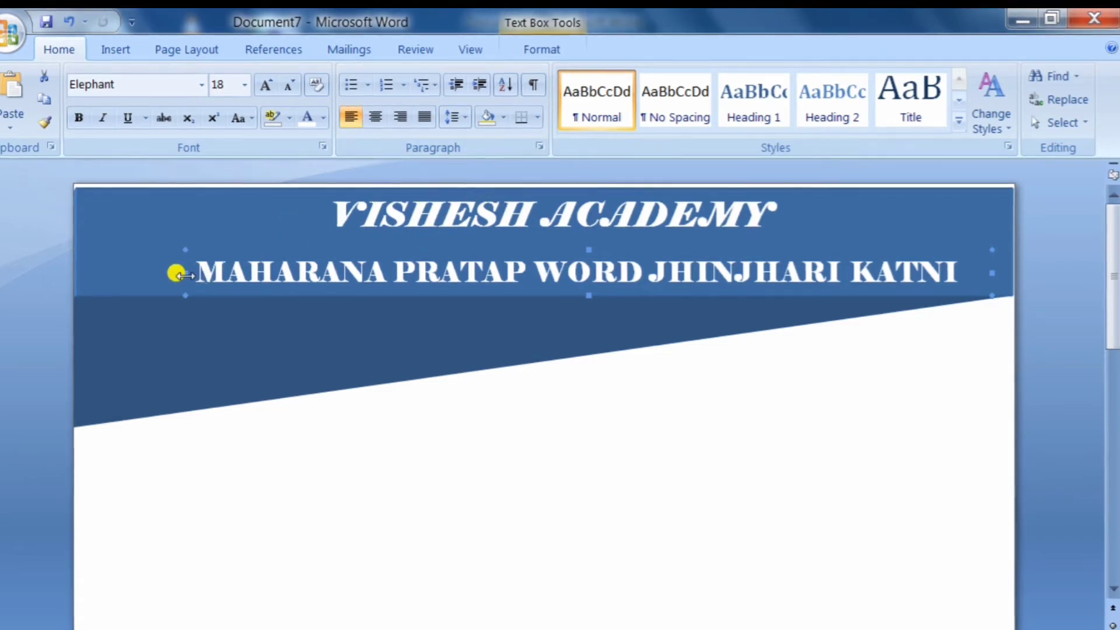
drag(185, 273, 121, 274)
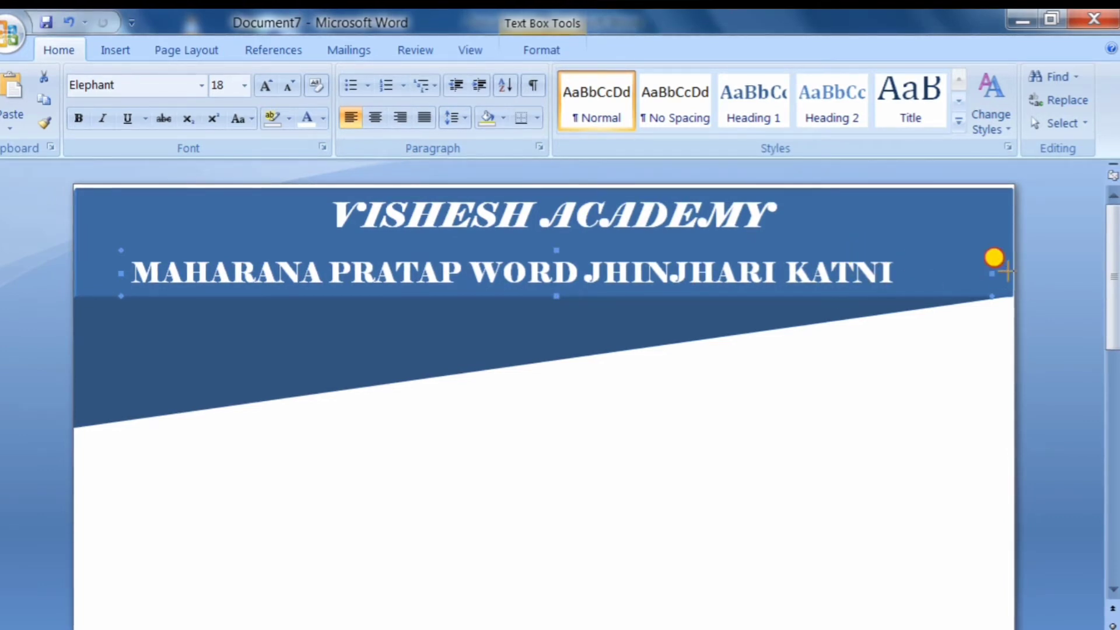
drag(992, 273, 1007, 272)
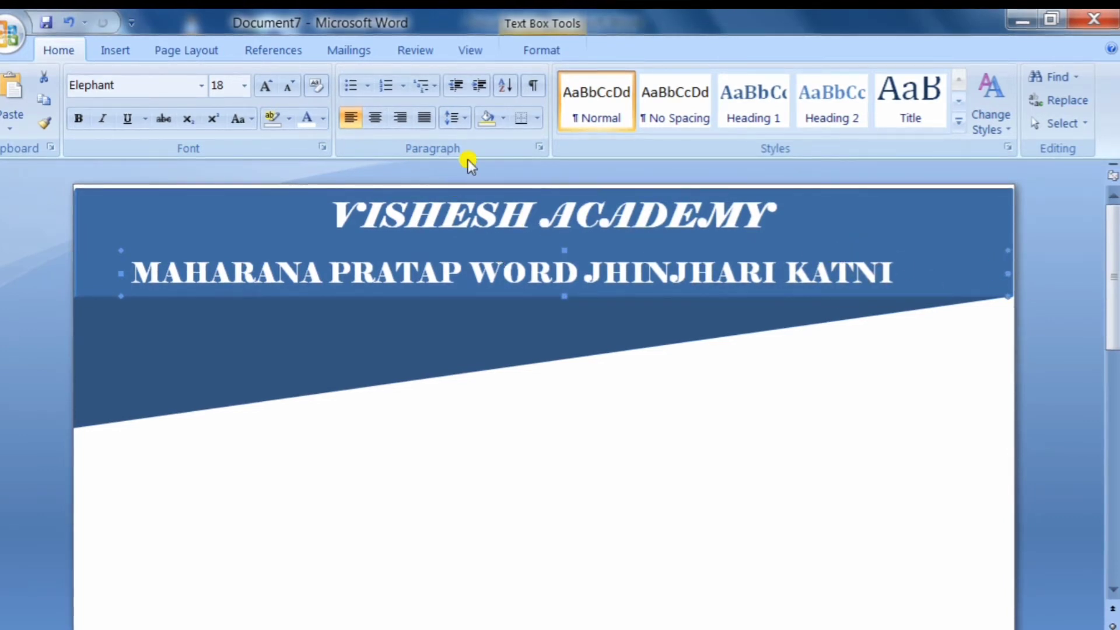
click(375, 118)
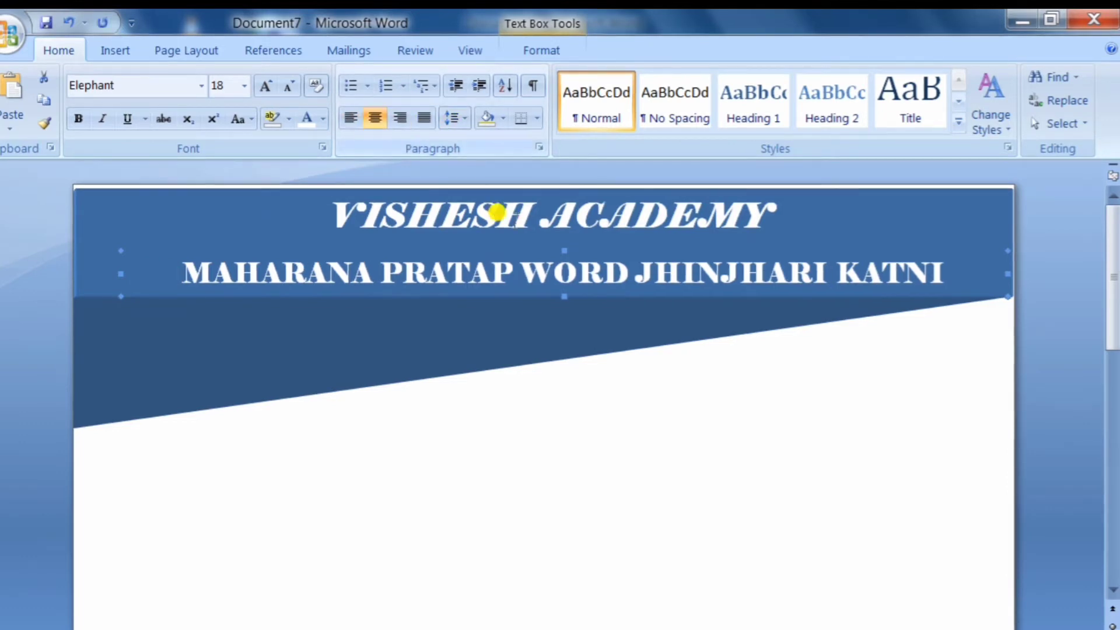
drag(564, 251, 565, 229)
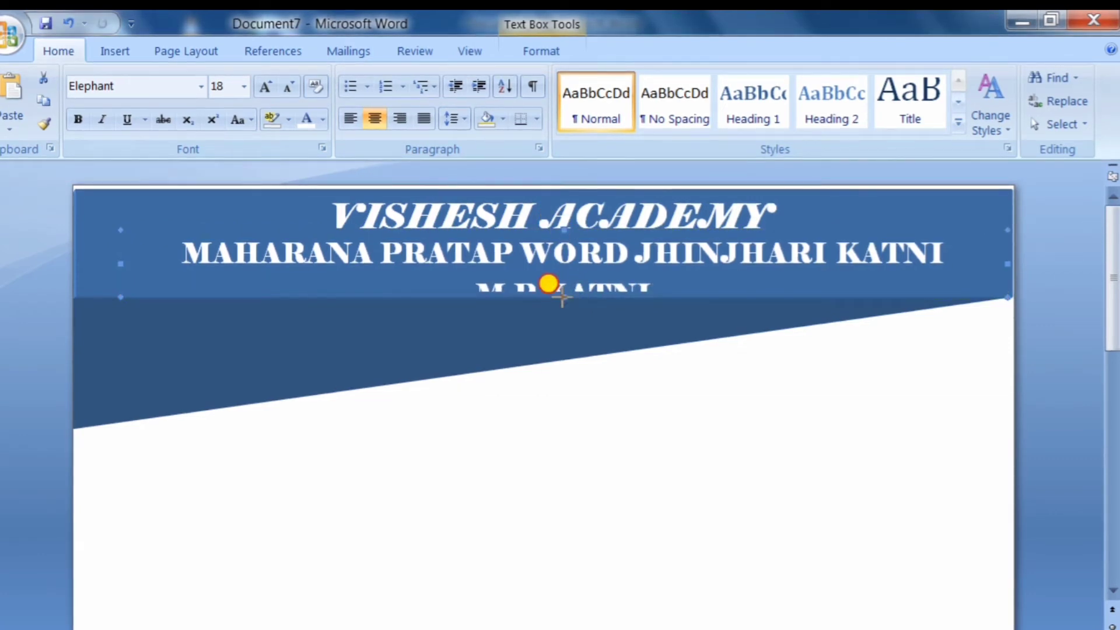
Step: Extend the address box to show the second line M.P.KATNI, undoing an accidental move of 'M.'
drag(564, 297, 564, 310)
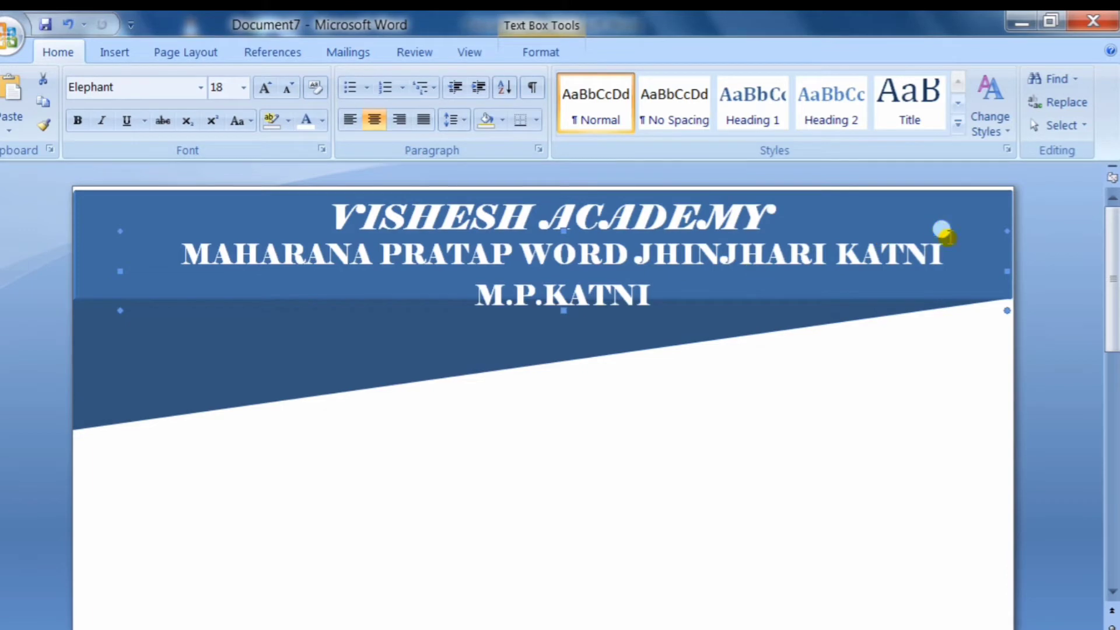
mouse_move(945, 251)
mouse_down()
mouse_move(603, 280)
mouse_move(533, 251)
mouse_move(319, 230)
mouse_up()
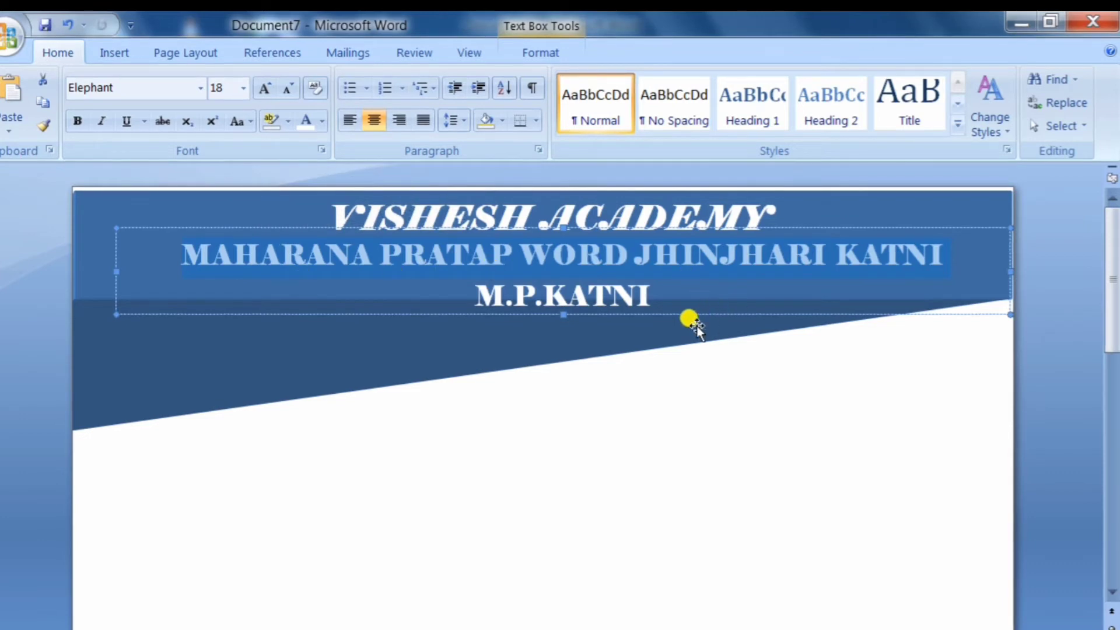
click(656, 288)
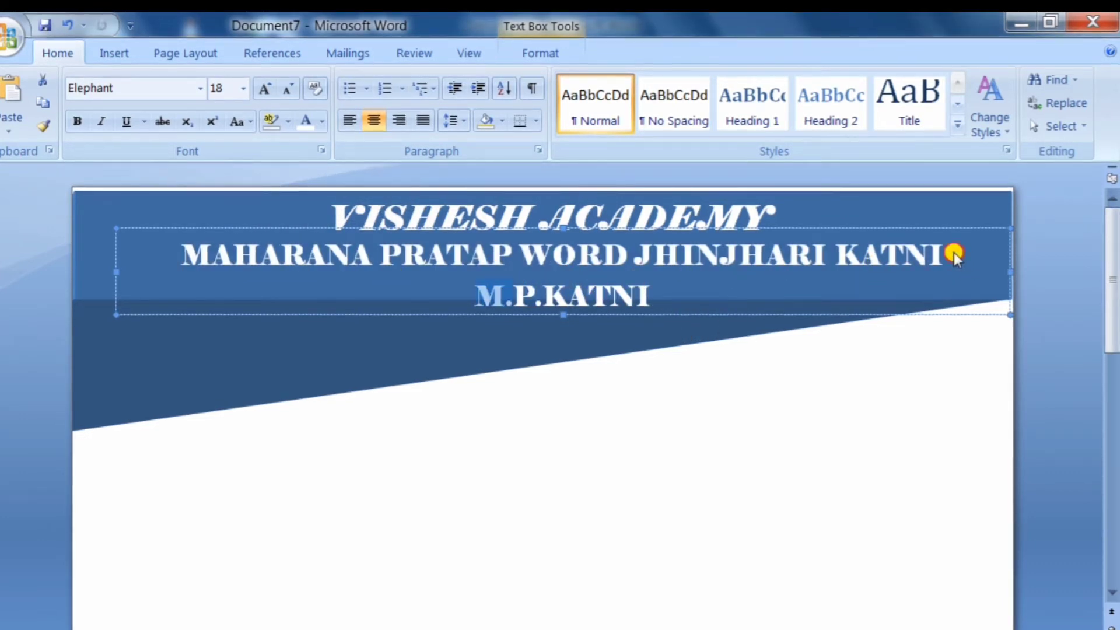
drag(959, 254, 838, 255)
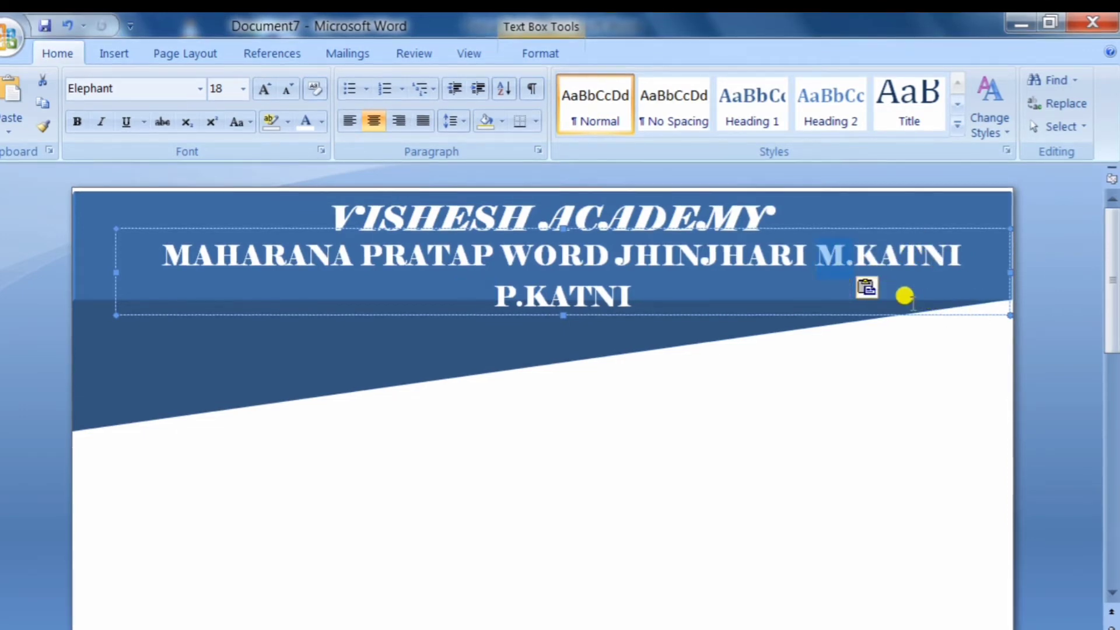
key(ctrl+z)
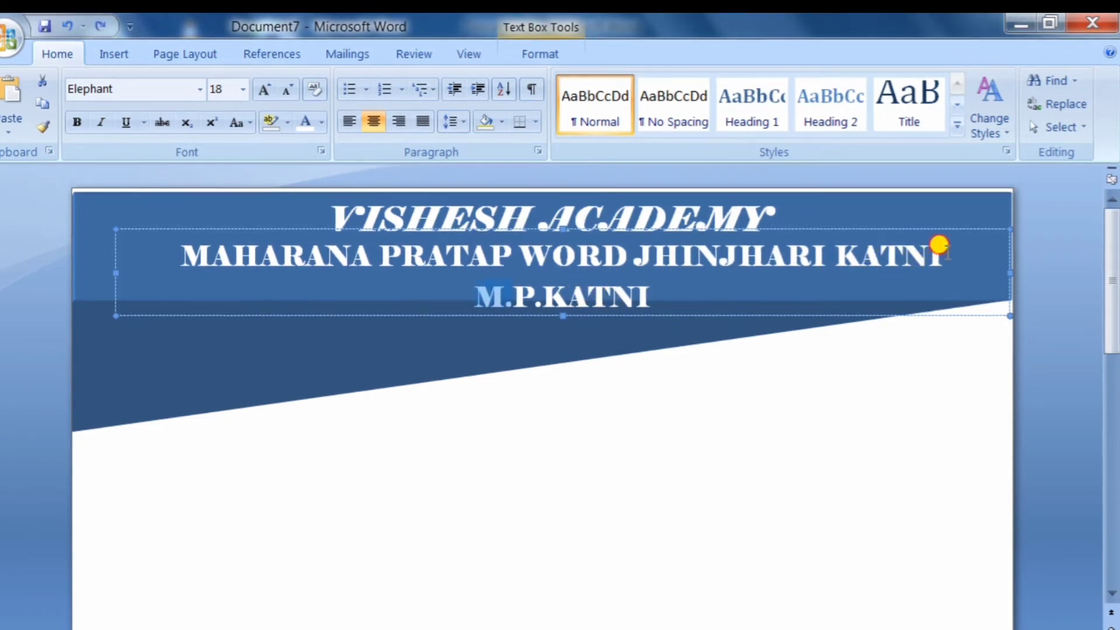
mouse_move(938, 248)
mouse_down()
mouse_move(638, 230)
mouse_move(306, 255)
mouse_up()
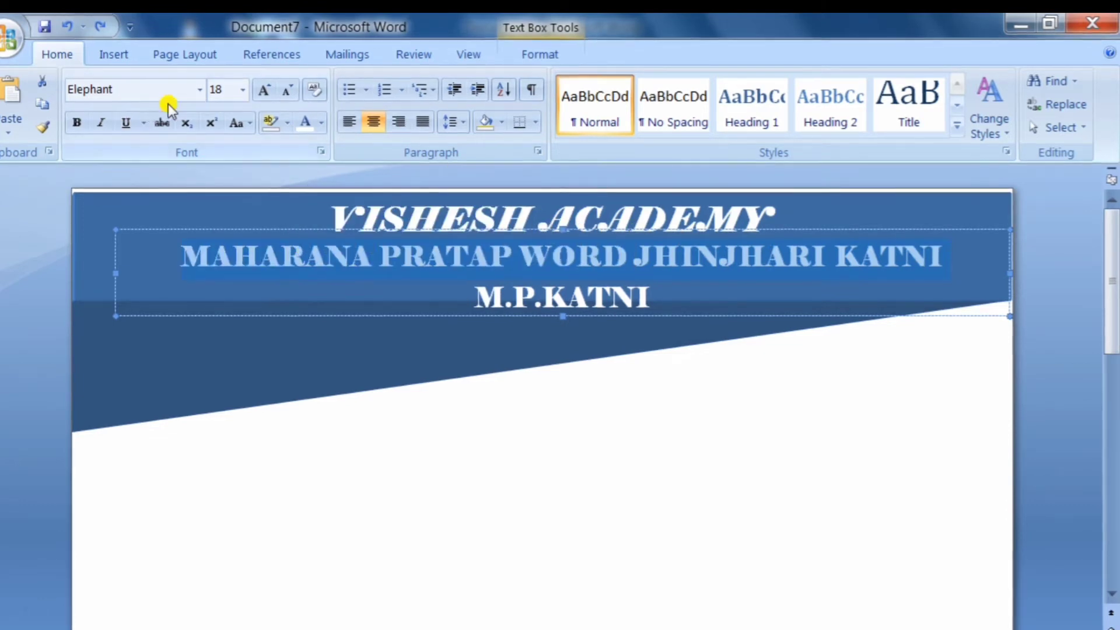
click(242, 91)
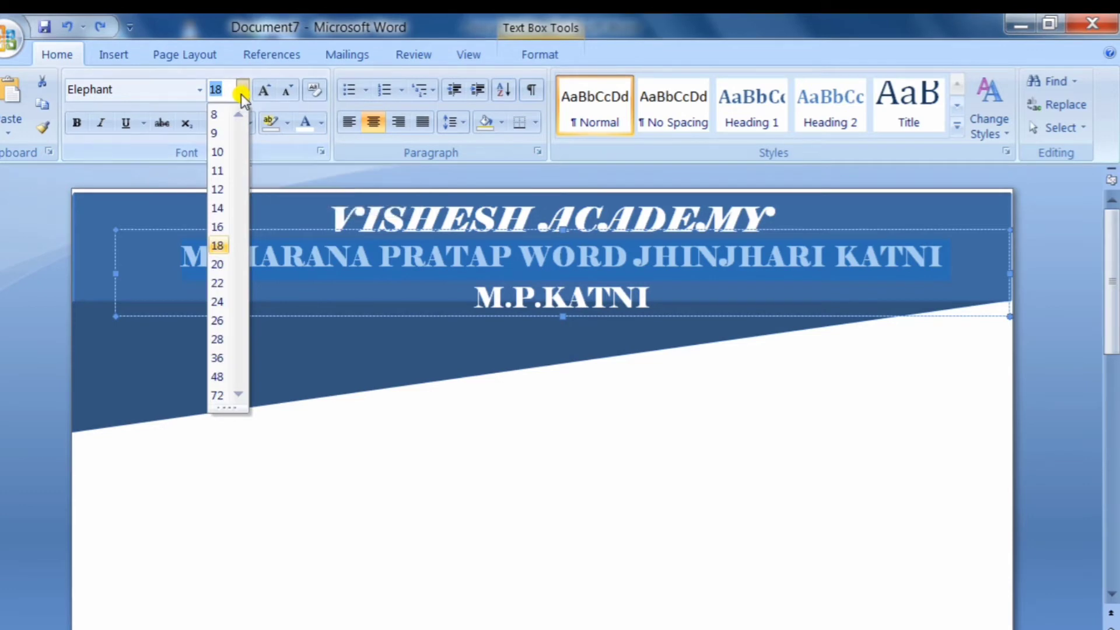
Step: Set the address text to 12 point so it fits on one line
click(221, 191)
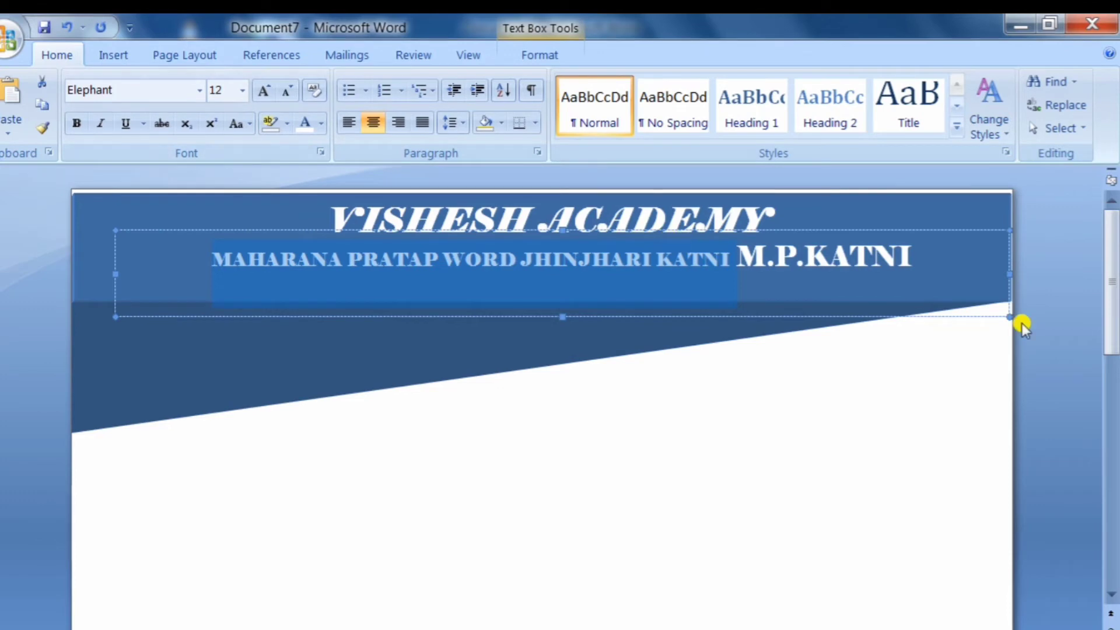
drag(910, 252, 658, 258)
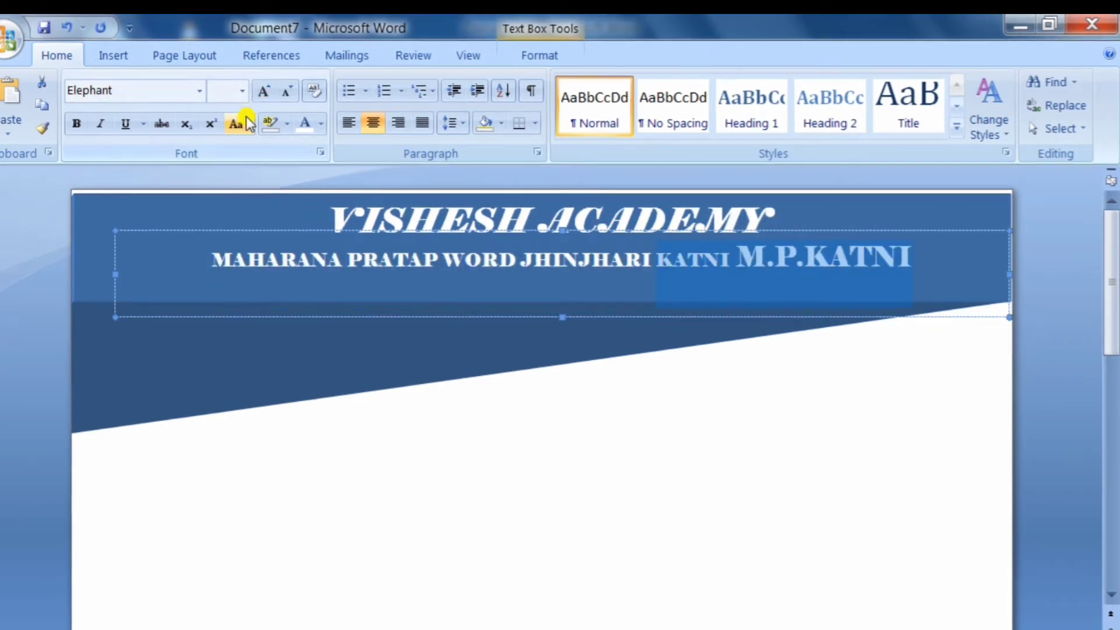
click(246, 96)
click(222, 192)
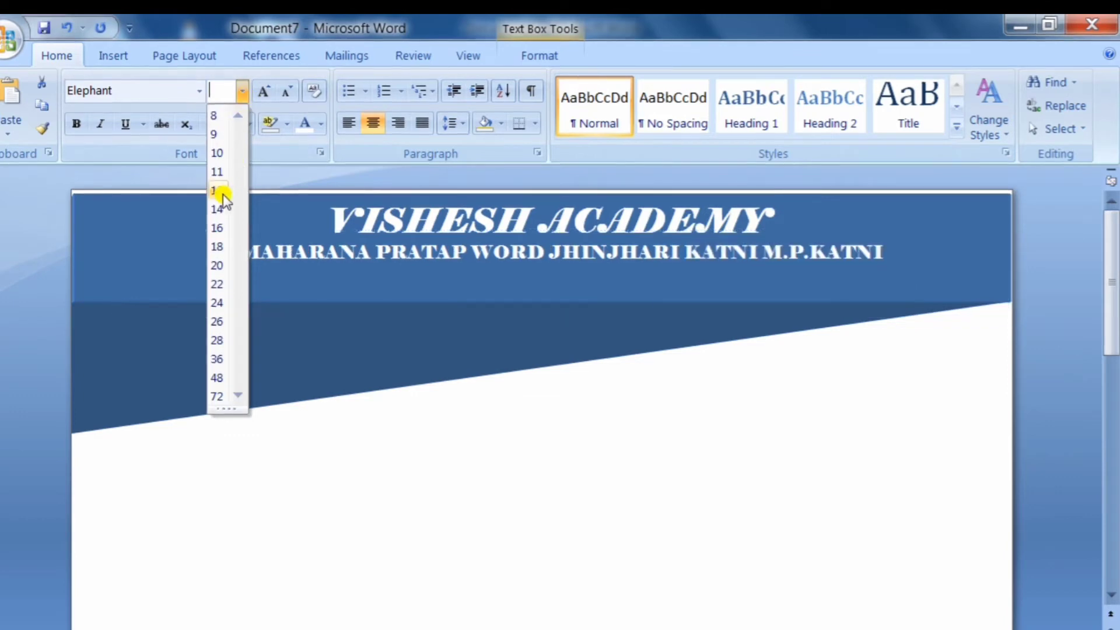
click(521, 272)
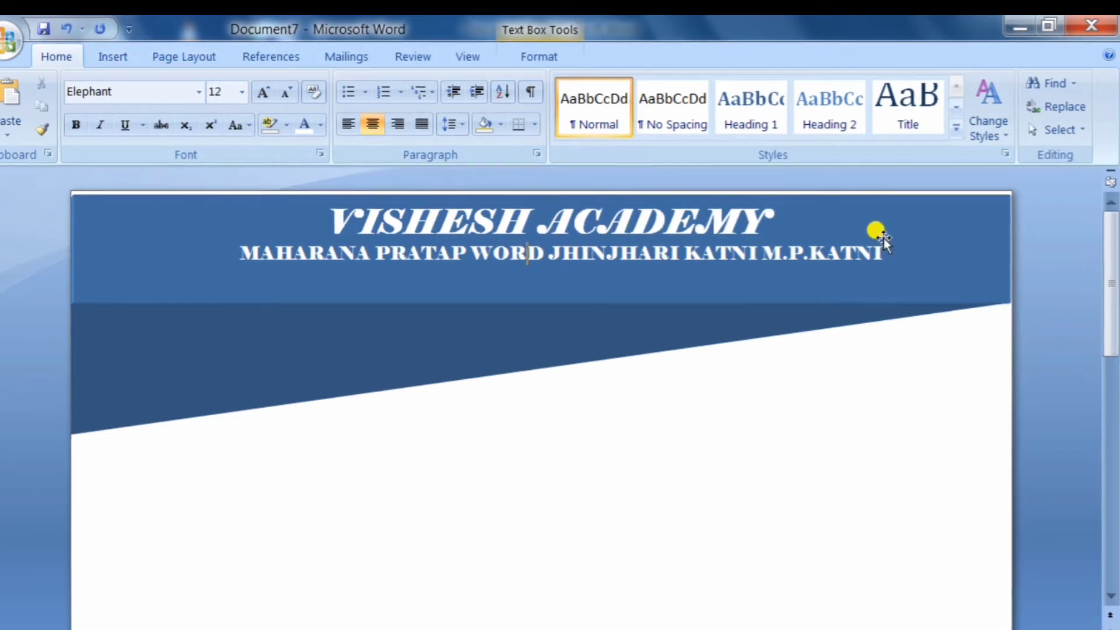
Step: Colour the whole address line yellow
drag(881, 245, 321, 229)
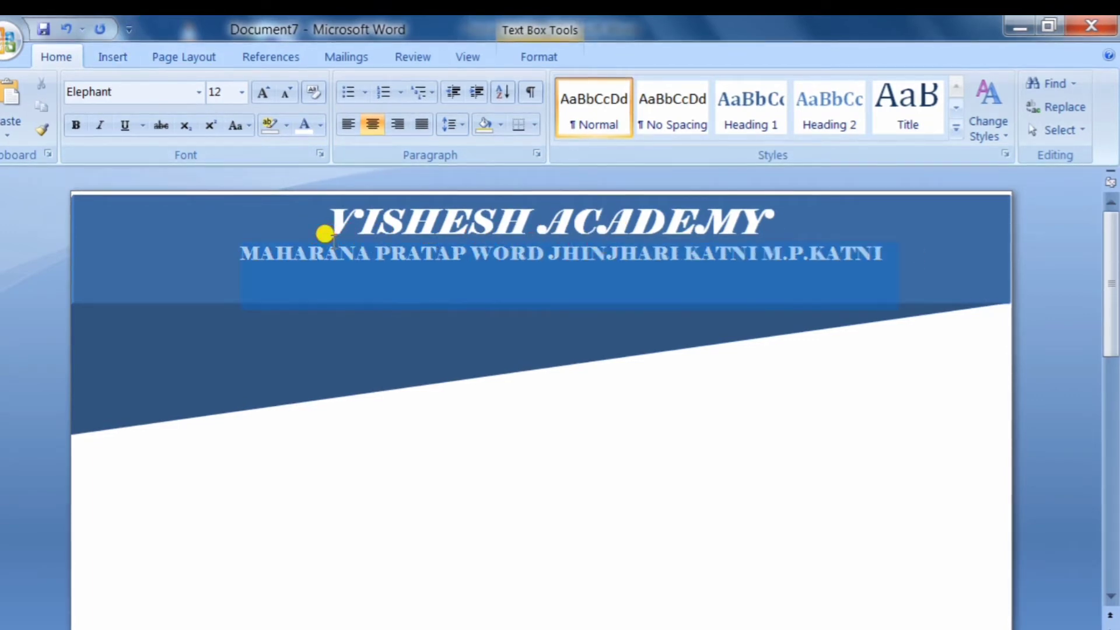
click(320, 124)
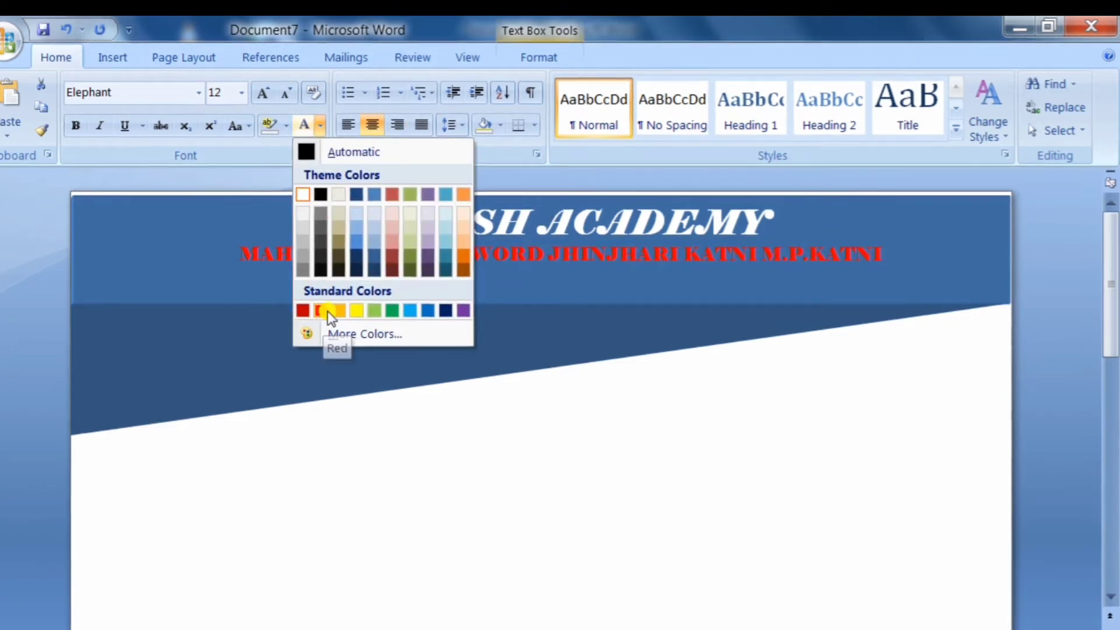
click(352, 310)
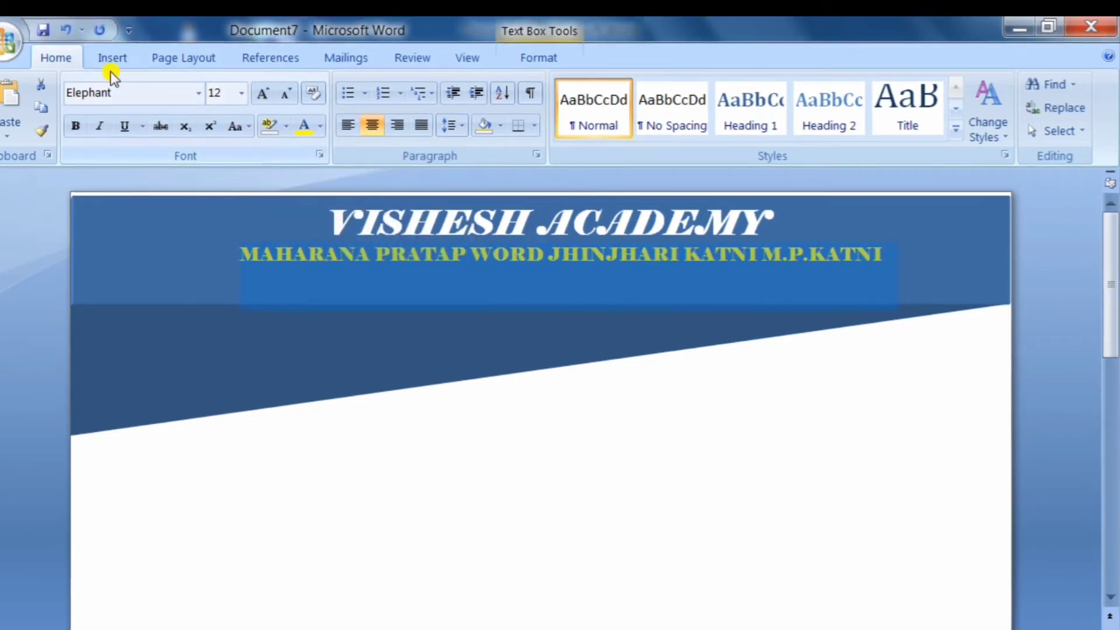
Step: Draw a new text box just below the address line
click(103, 58)
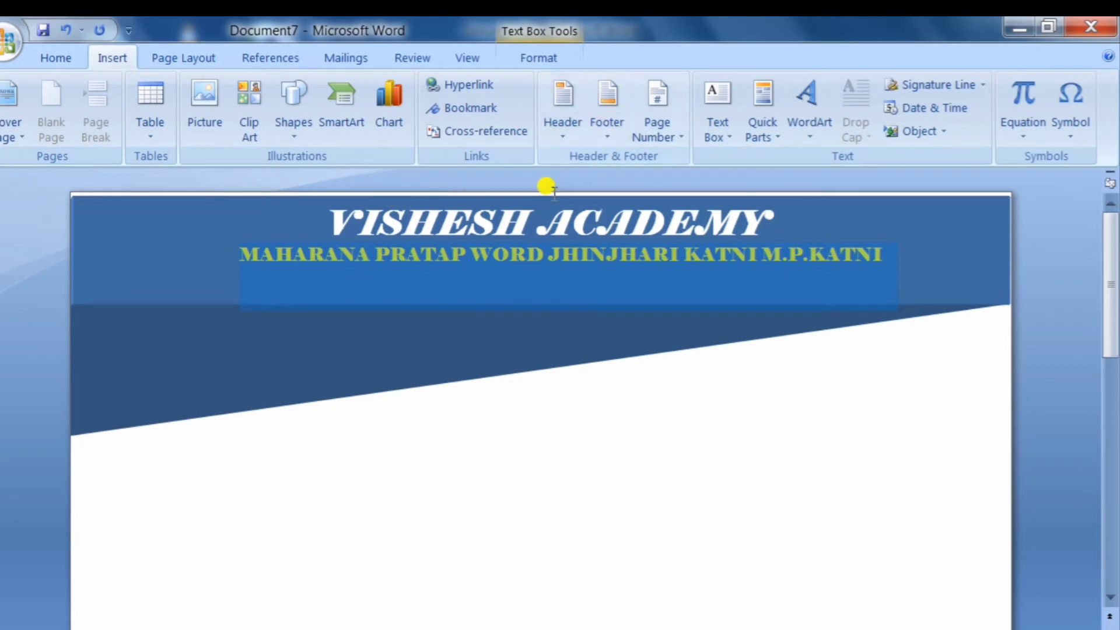
click(727, 129)
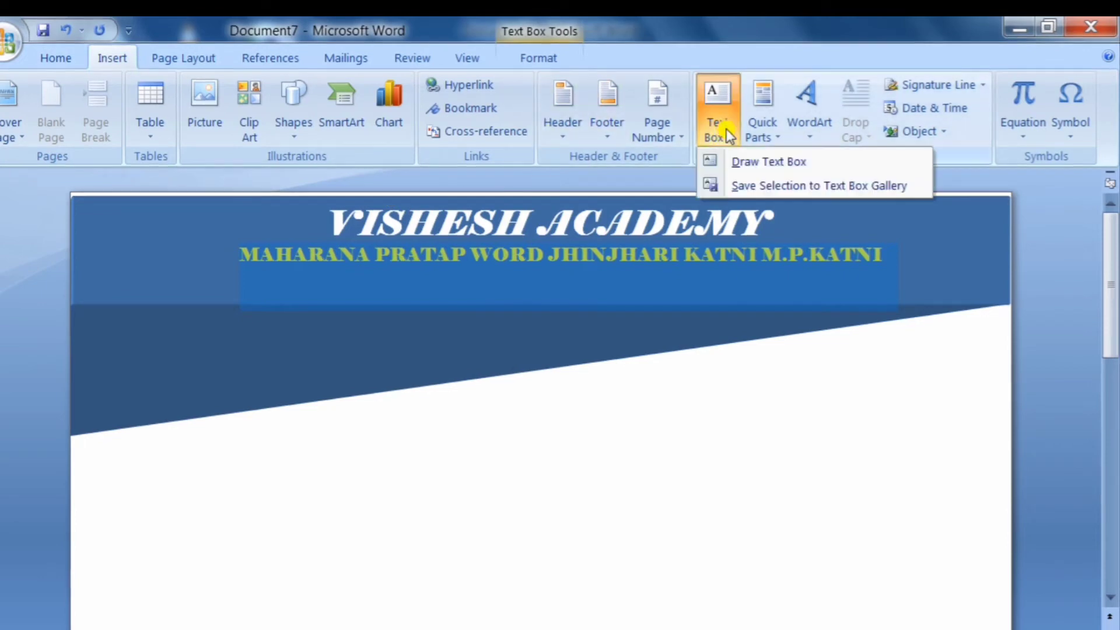
click(763, 163)
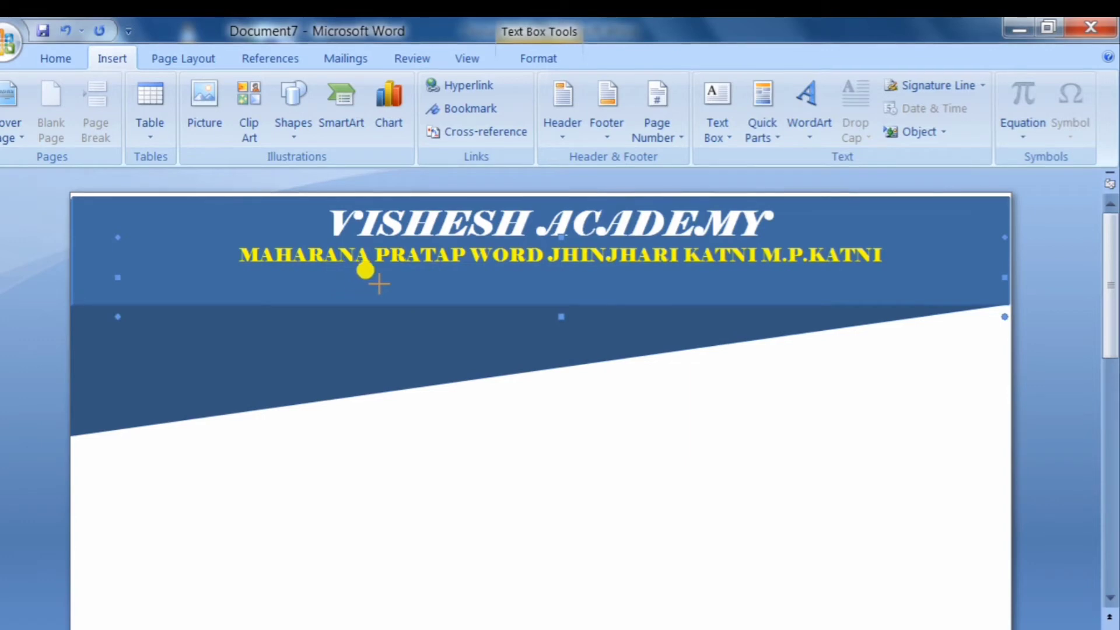
mouse_move(383, 284)
mouse_down()
mouse_move(640, 299)
mouse_move(695, 305)
mouse_move(702, 319)
mouse_up()
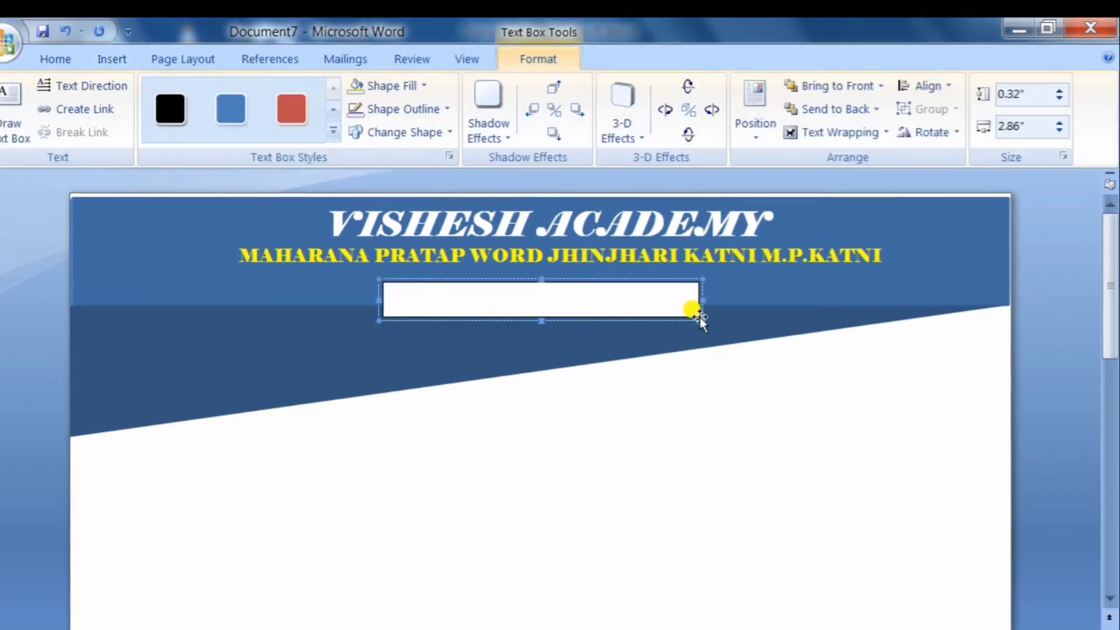
Step: Give the new text box No Fill and No Outline
click(425, 87)
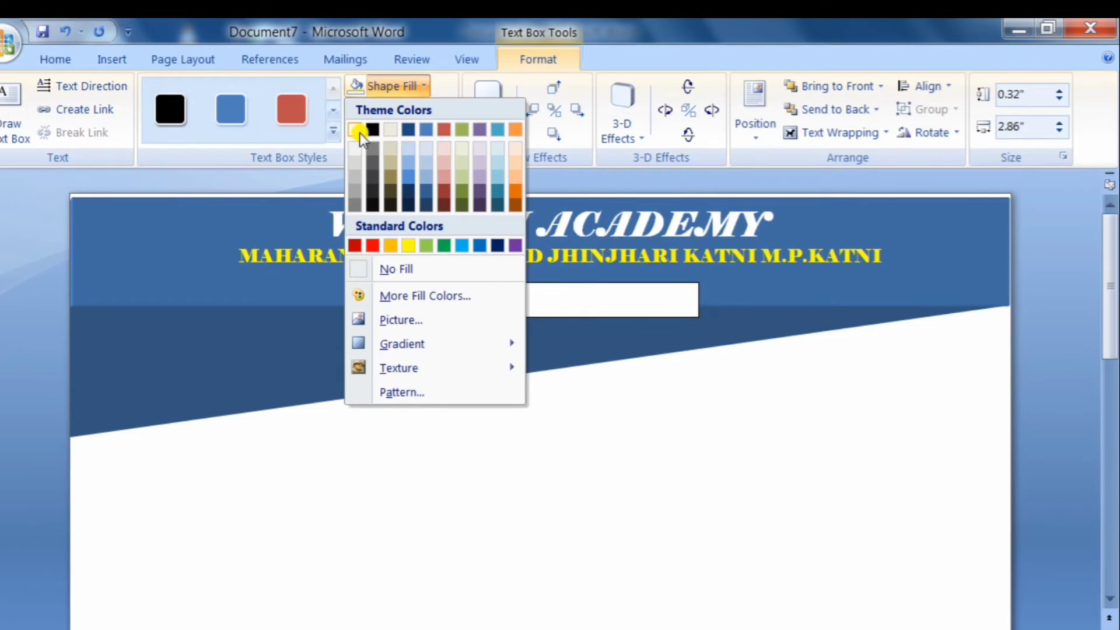
click(415, 266)
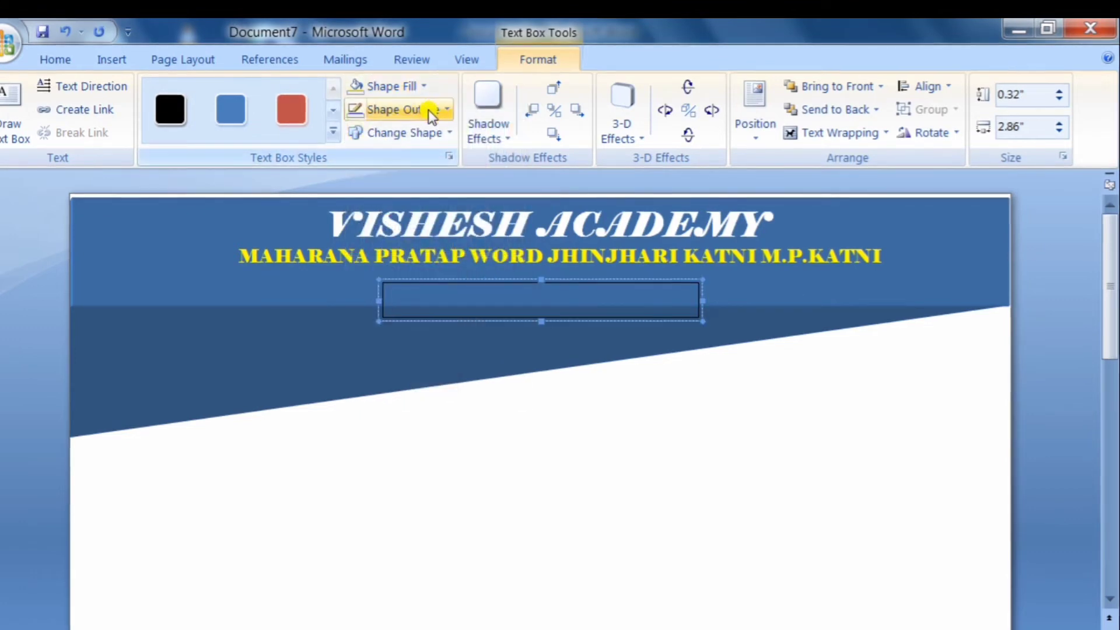
click(430, 110)
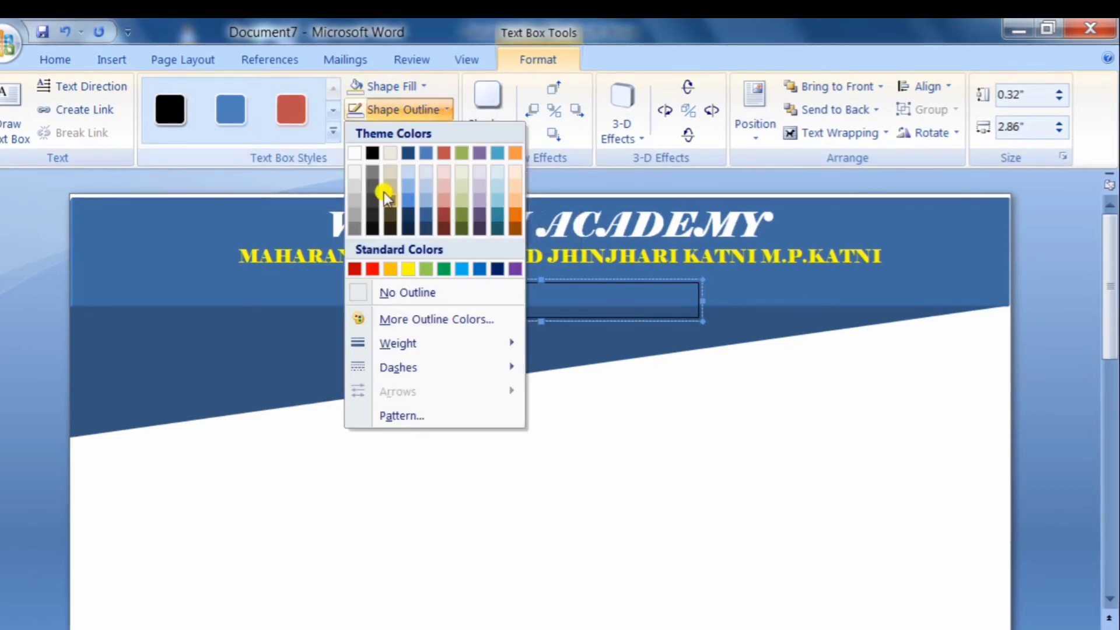
click(411, 290)
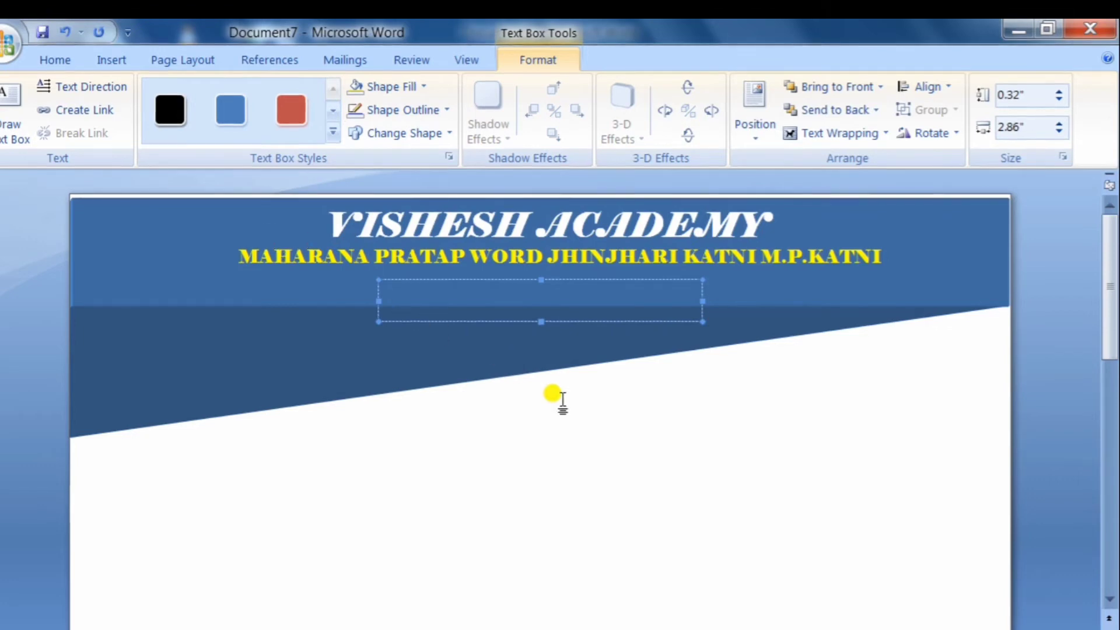
Step: Type 'PHONE NO-:' in the new text box and colour it red
text(PHONE)
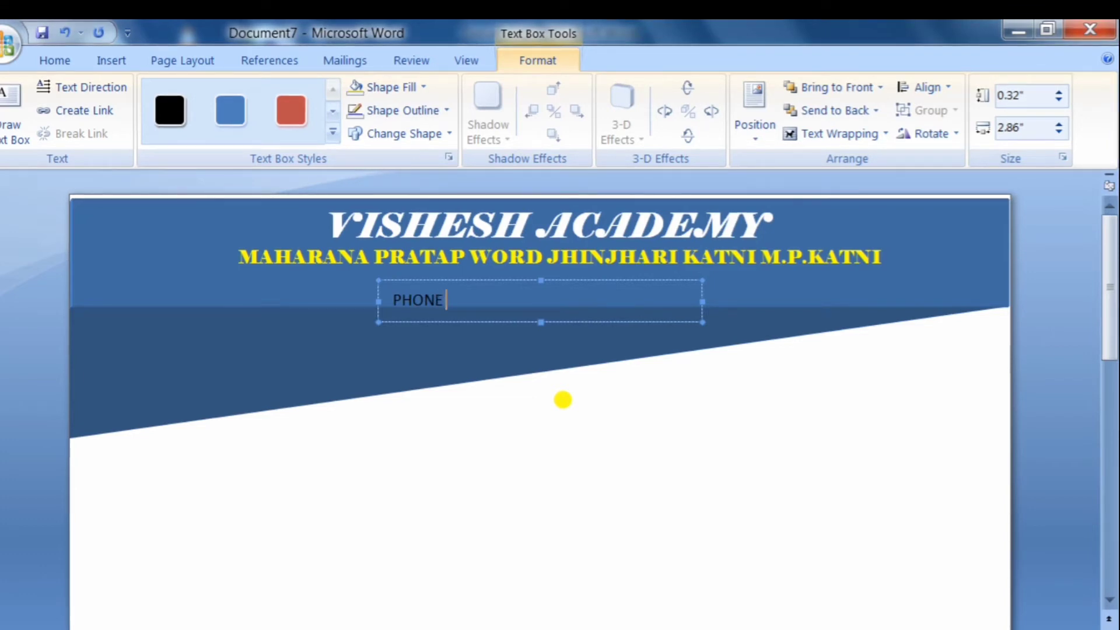
text( NO-:)
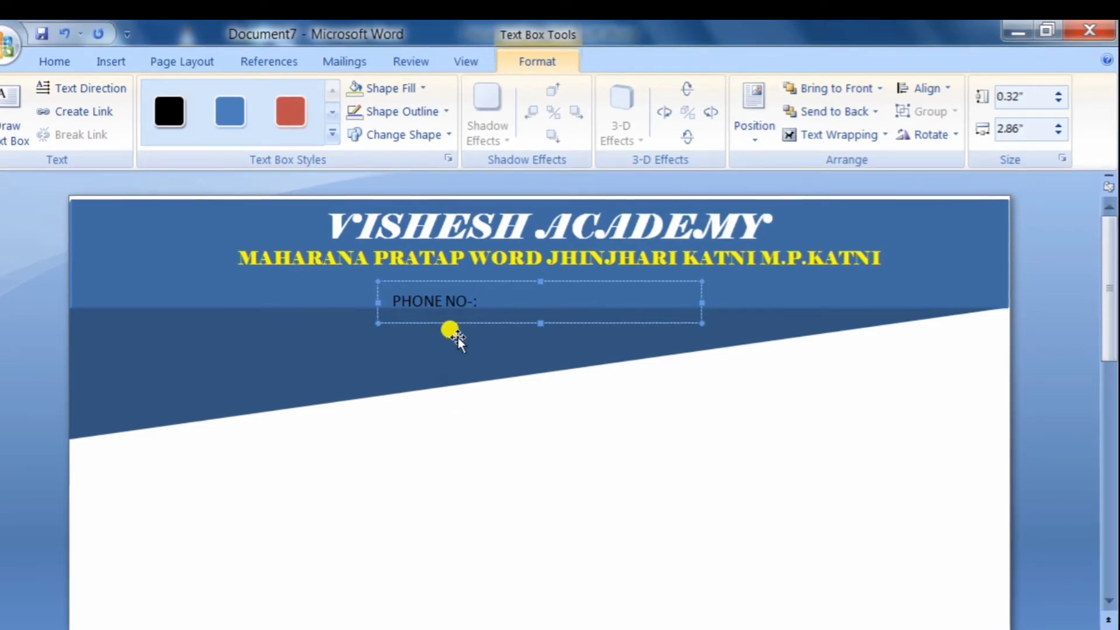
drag(487, 300, 412, 302)
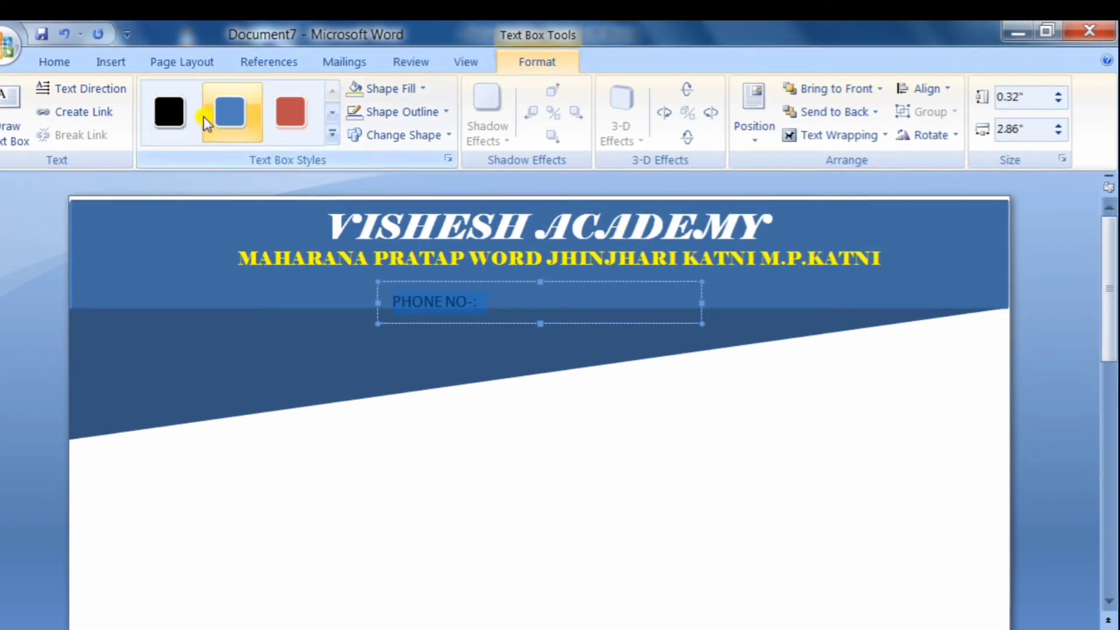
click(50, 64)
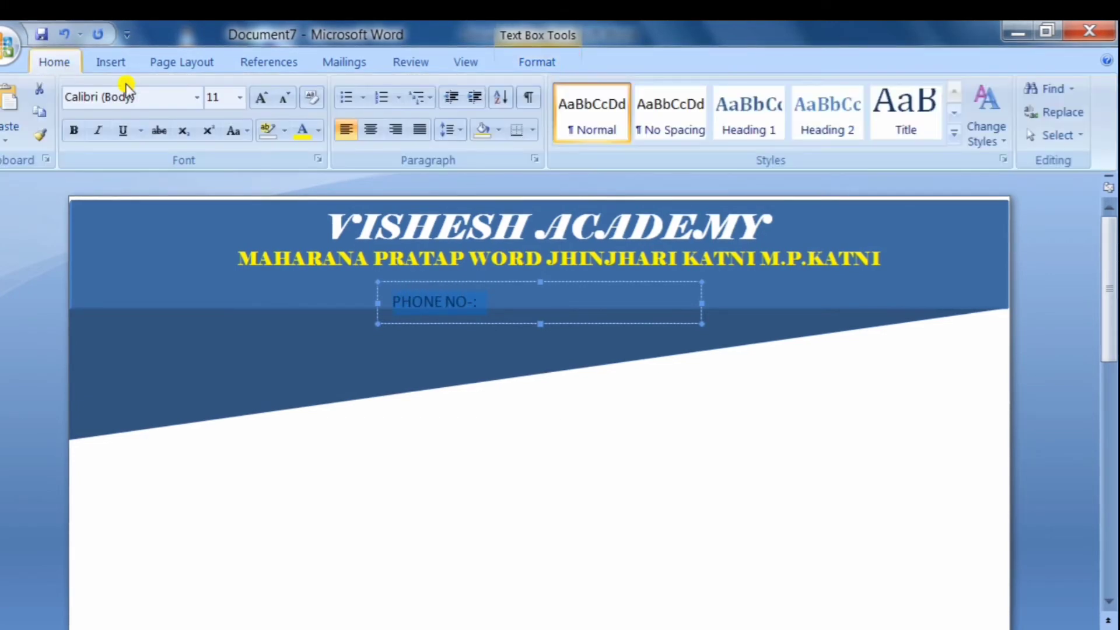
click(318, 131)
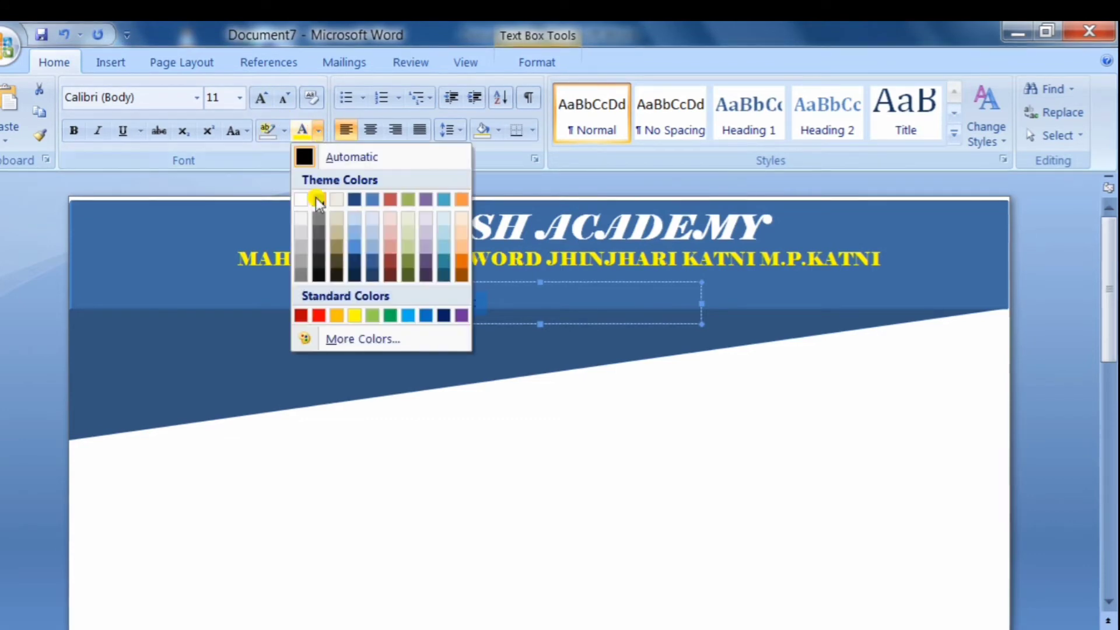
click(324, 315)
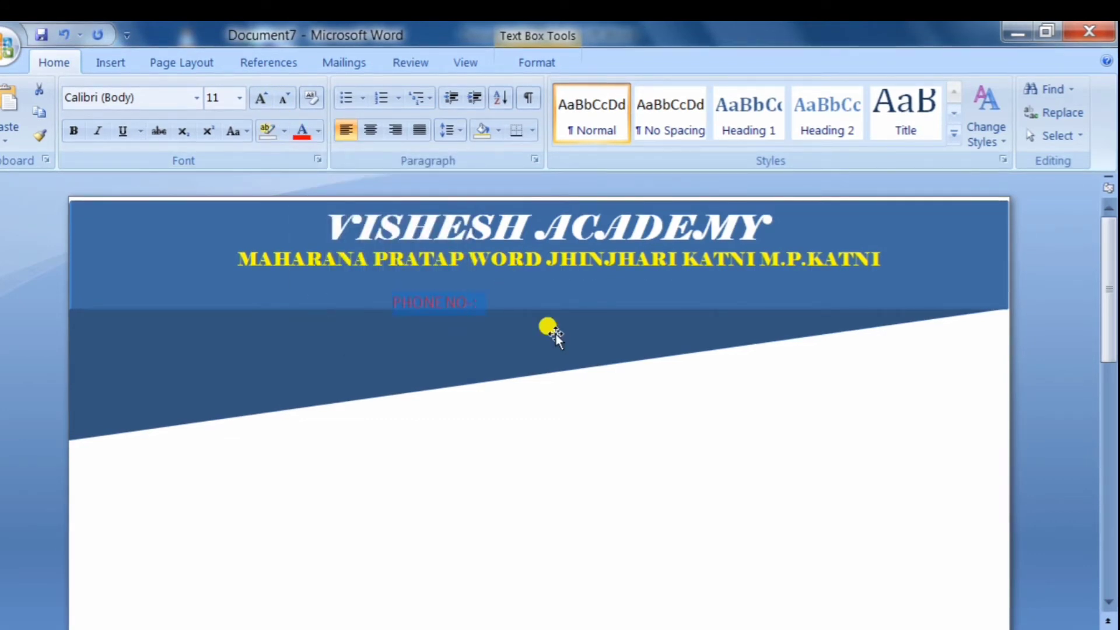
click(477, 357)
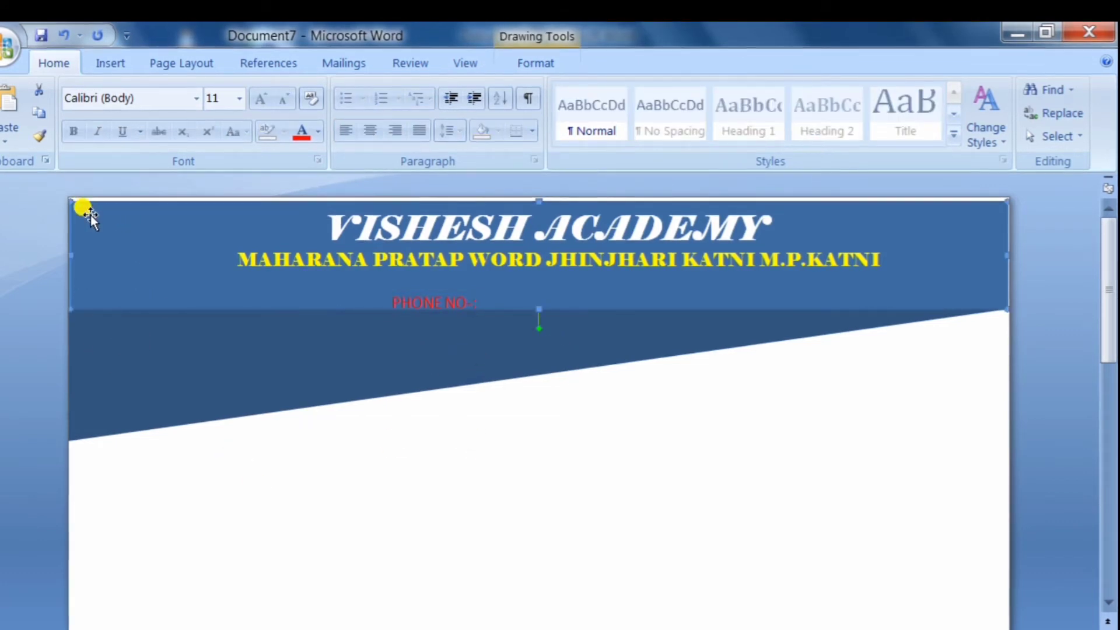
Step: Insert the Doc3-1 logo picture from the Doc3 folder
click(111, 65)
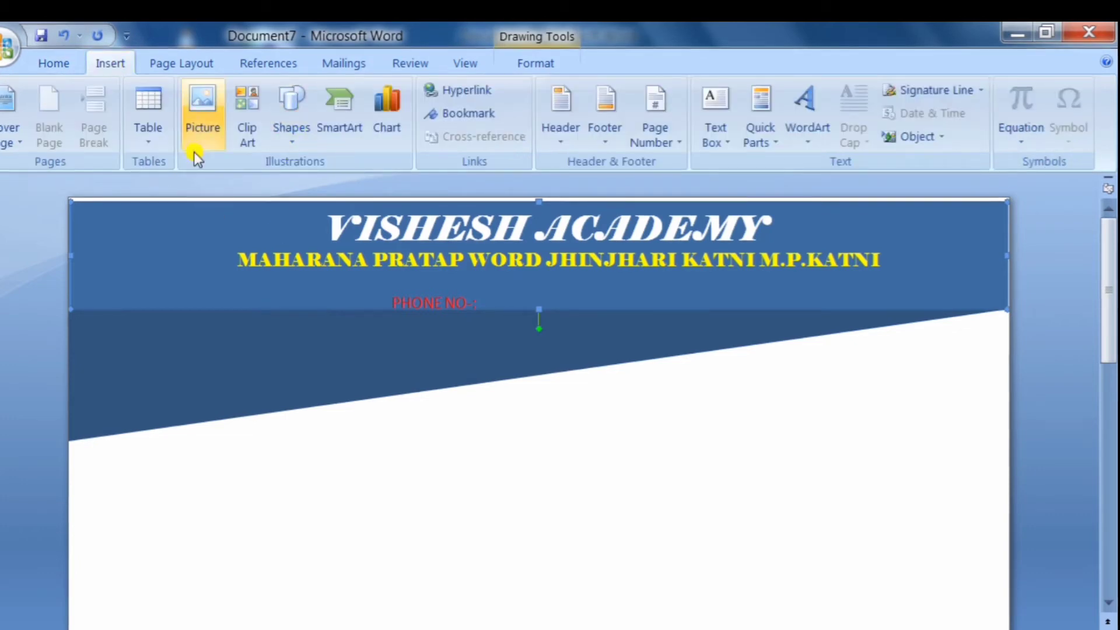
click(201, 137)
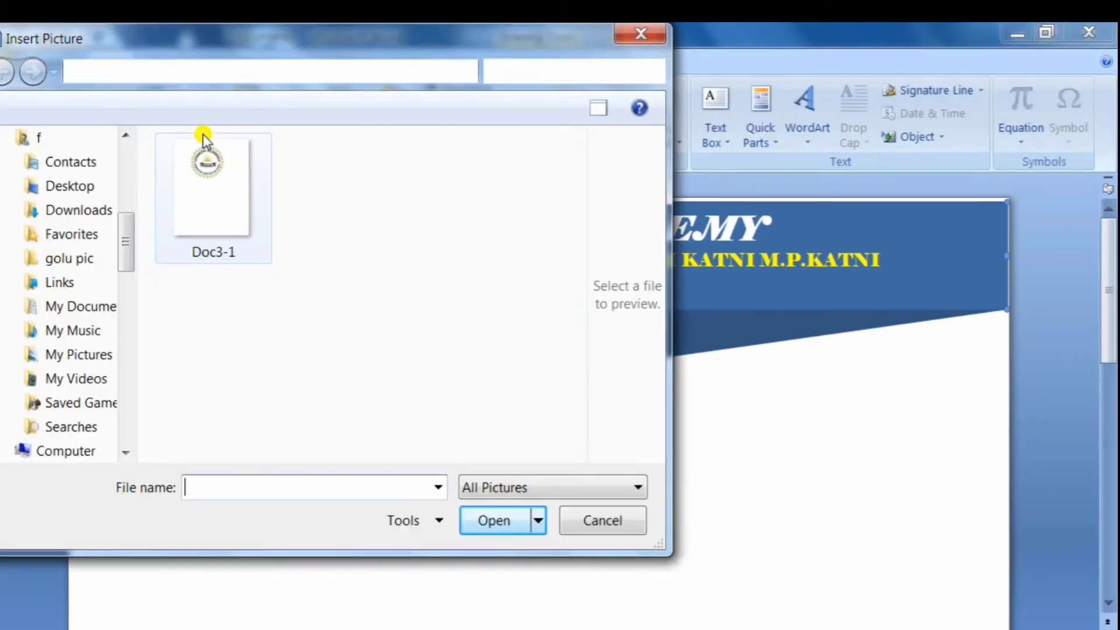
click(223, 212)
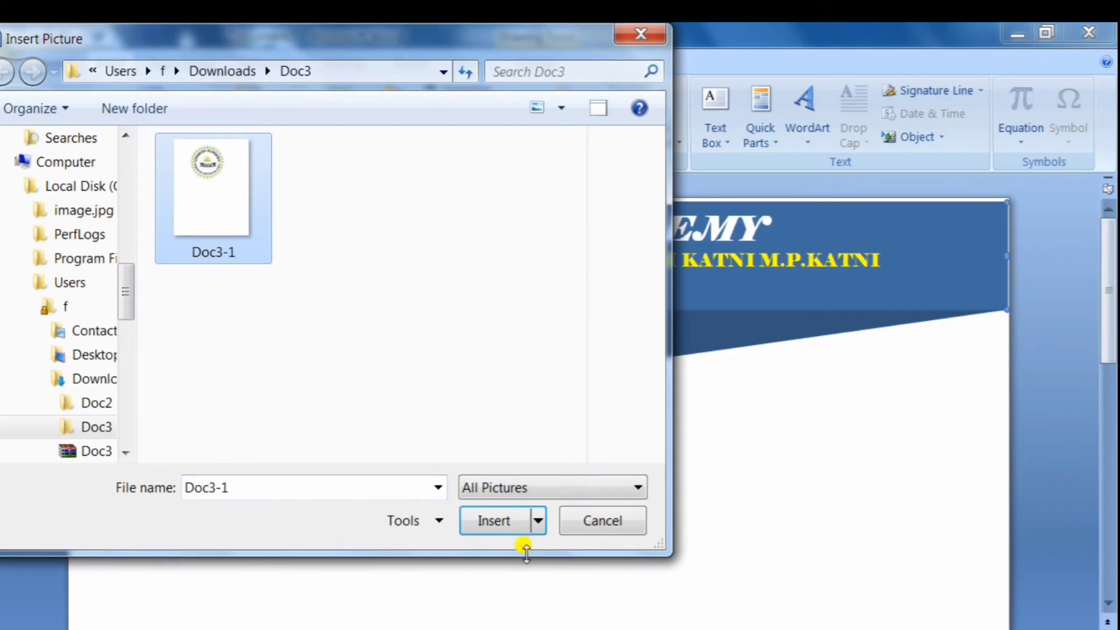
click(492, 521)
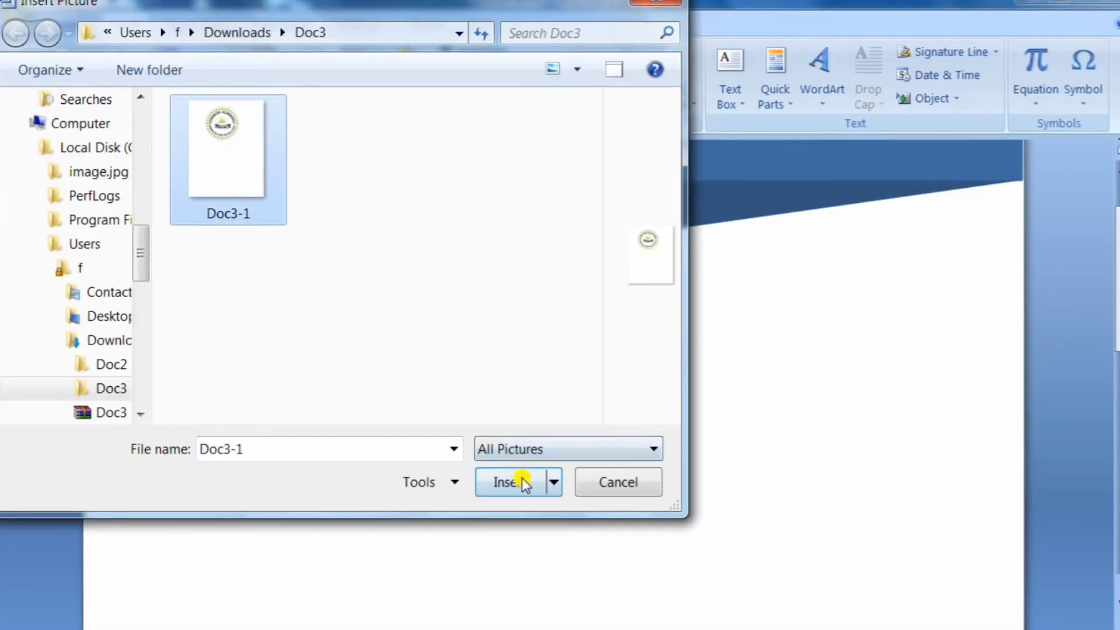
click(523, 482)
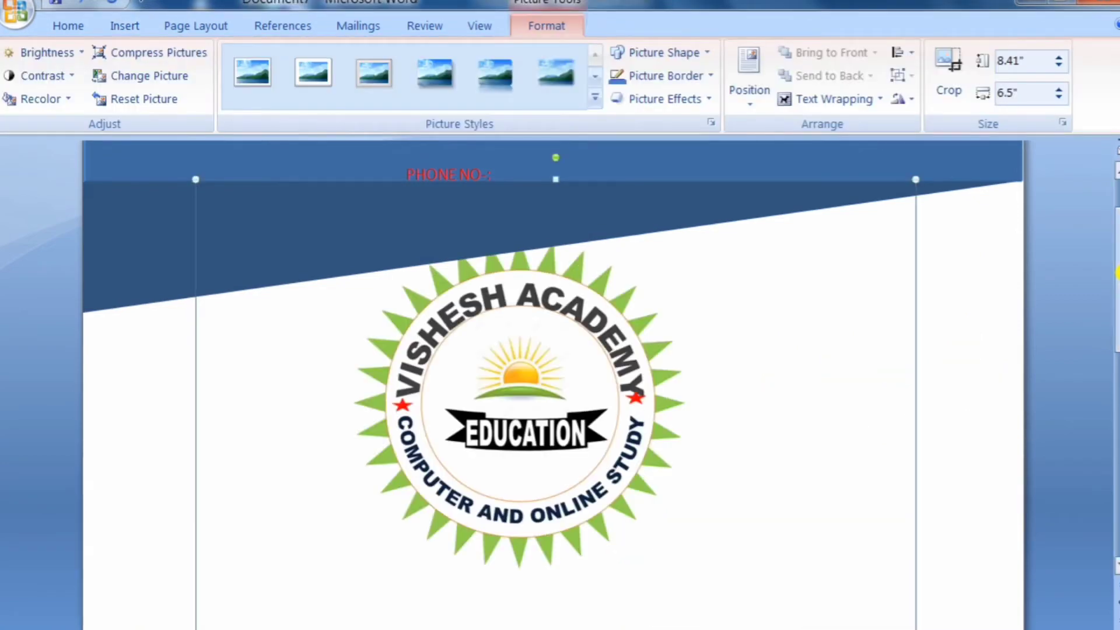
Step: Crop the logo picture's top-right corner, right side and bottom inward
click(948, 98)
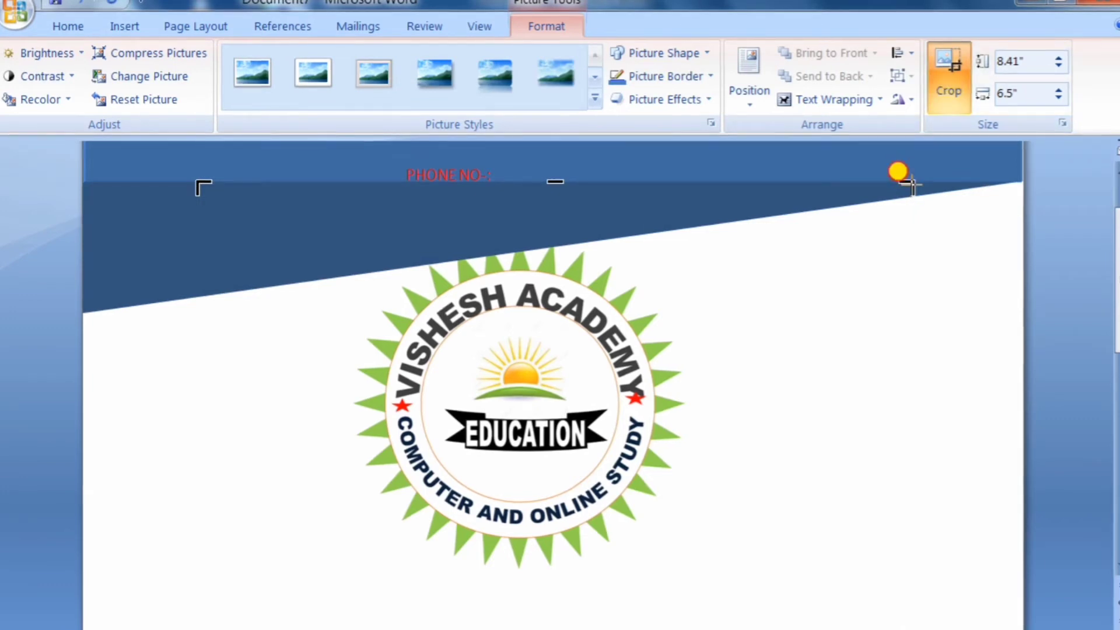
mouse_move(909, 185)
mouse_down()
mouse_move(786, 227)
mouse_move(724, 233)
mouse_up()
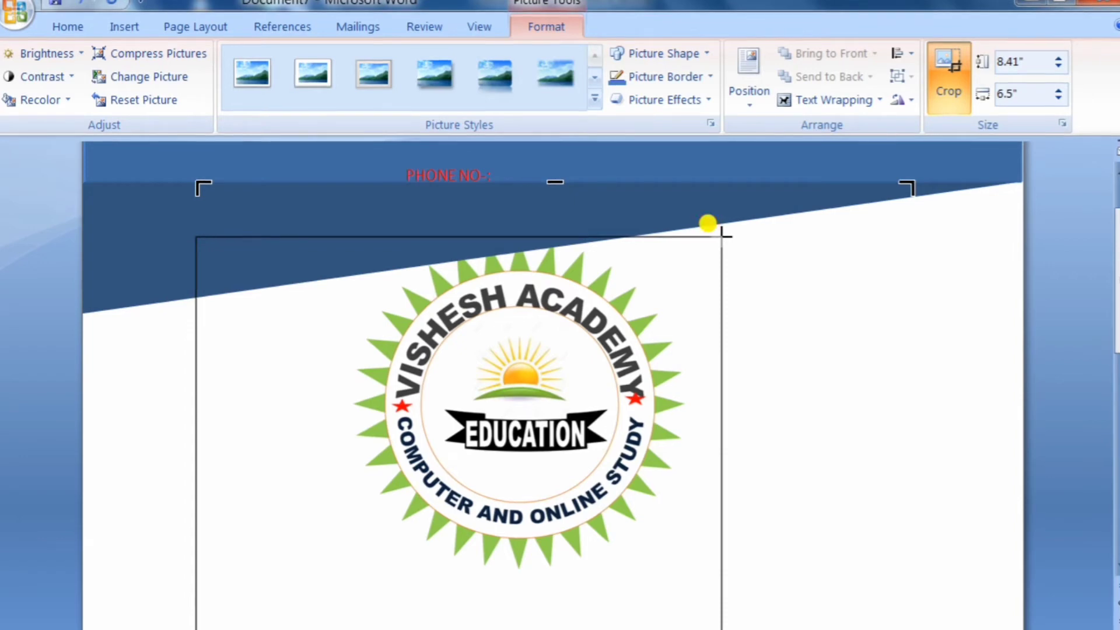
click(749, 345)
scroll(783, 332, down, 5)
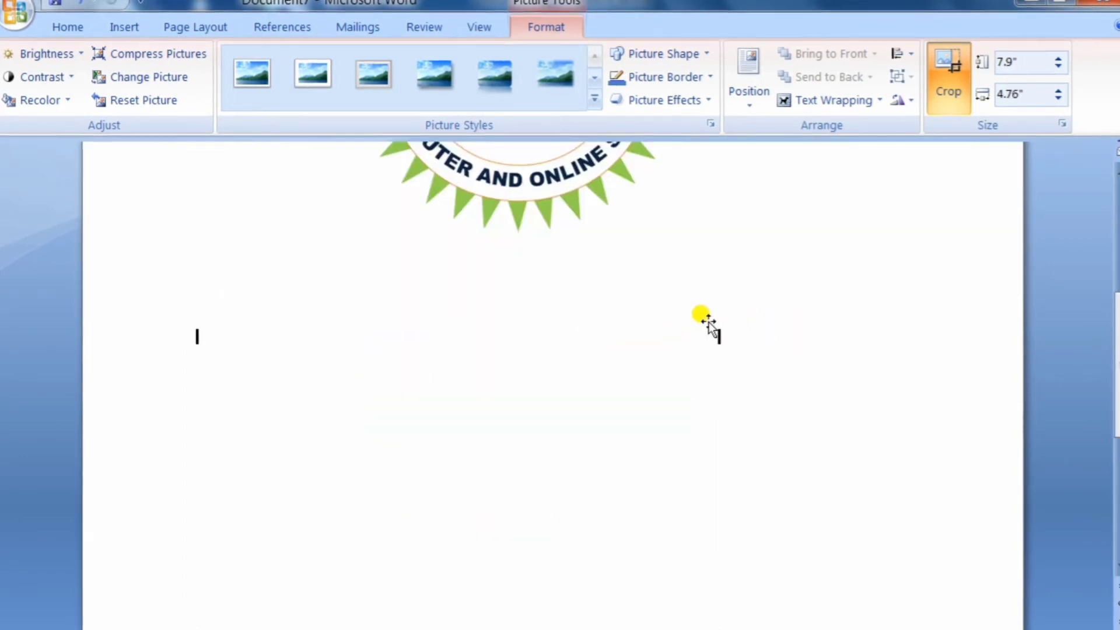
scroll(707, 320, up, 2)
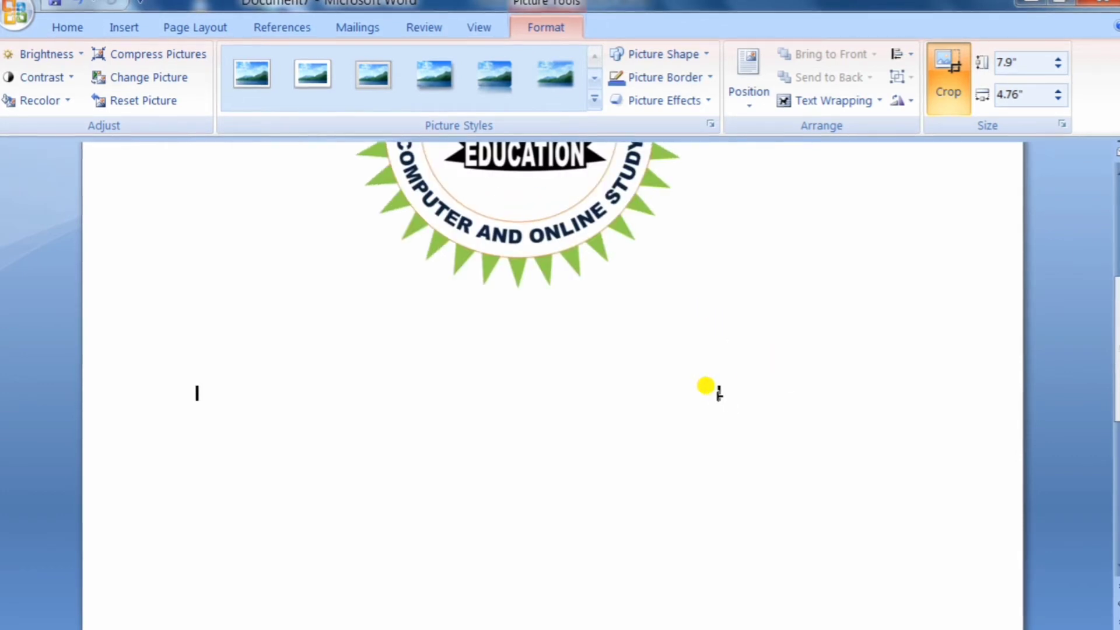
drag(719, 394, 705, 343)
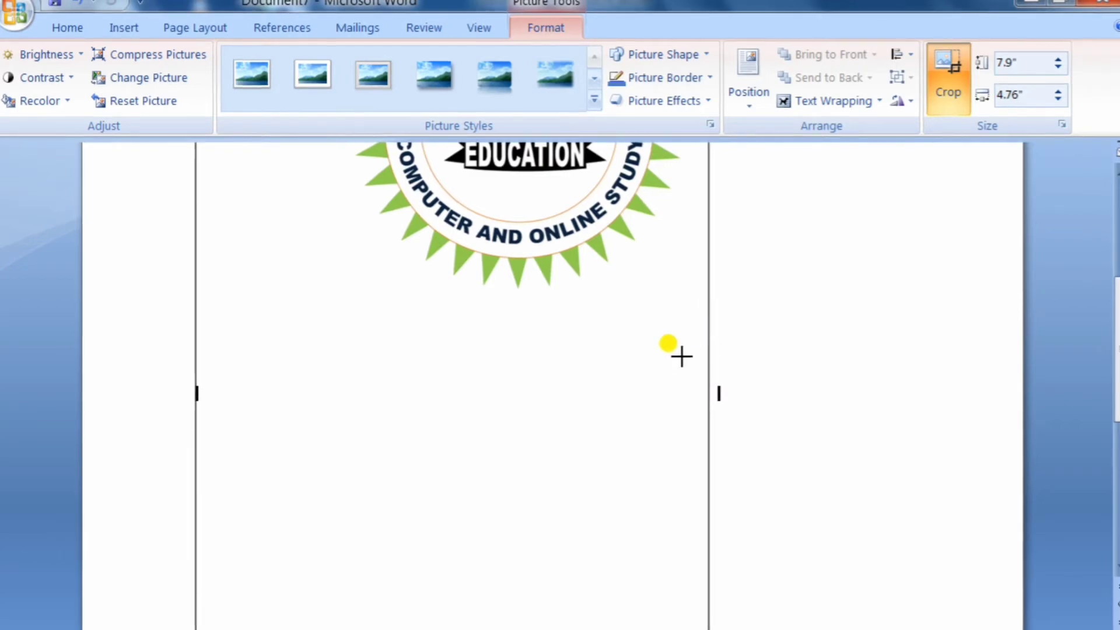
scroll(681, 356, down, 5)
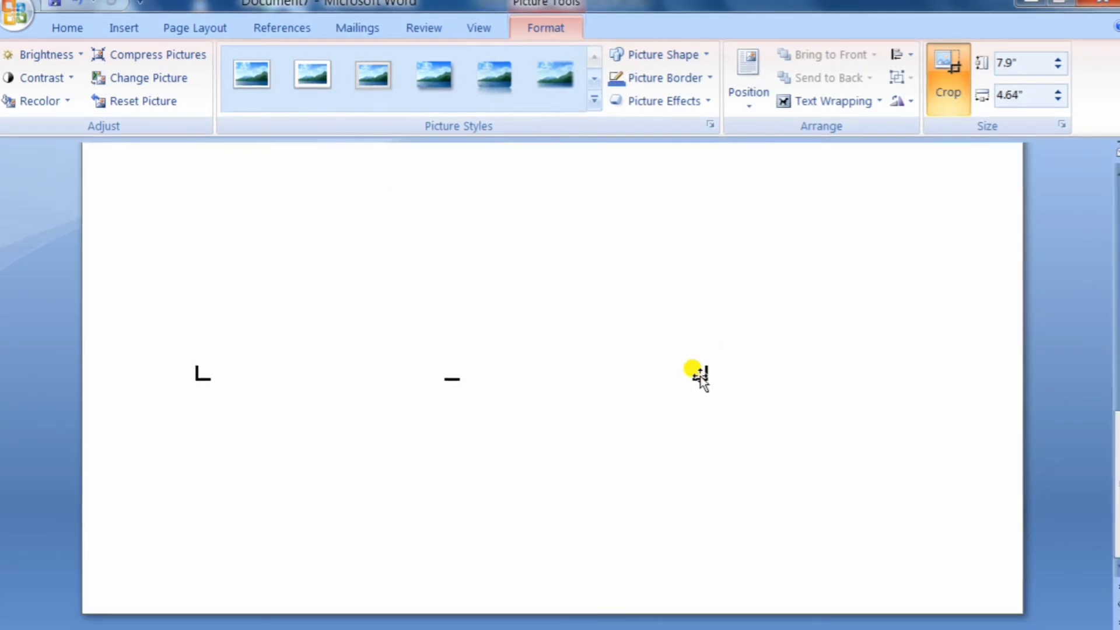
mouse_move(702, 366)
mouse_down()
mouse_move(683, 286)
mouse_move(731, 416)
mouse_up()
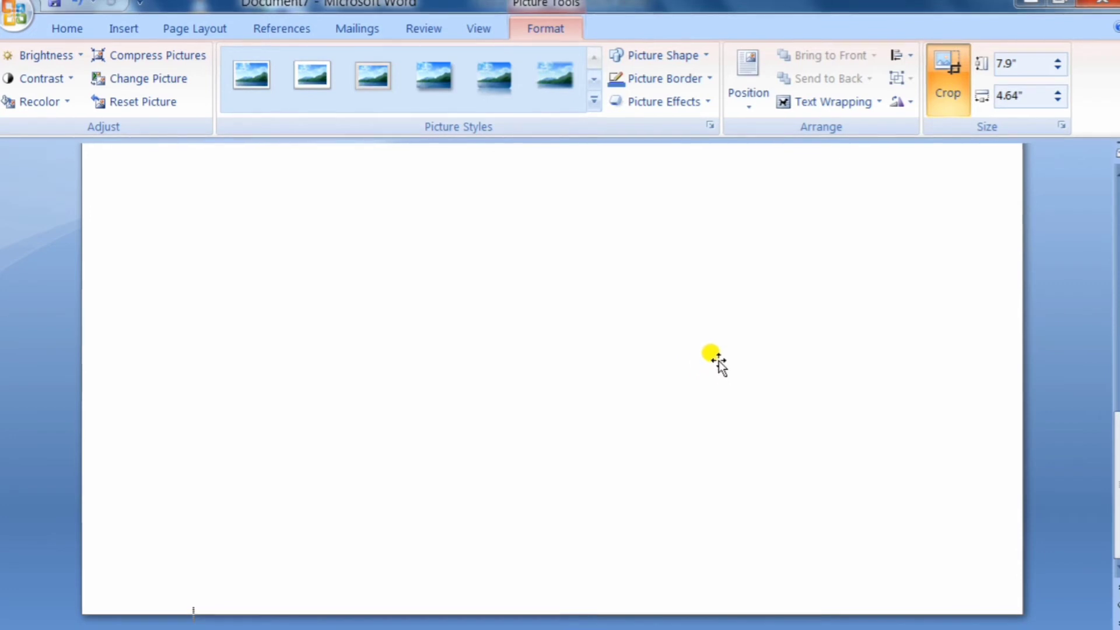
Step: Crop the logo's bottom-right corner and bottom edge up toward the design
scroll(719, 361, down, 2)
scroll(709, 543, down, 5)
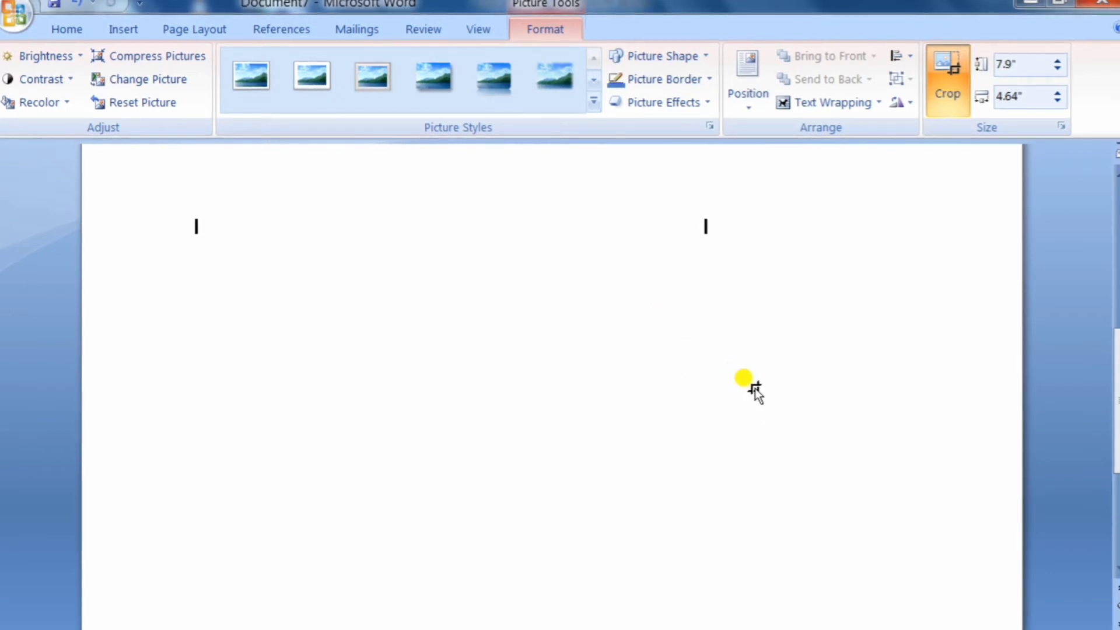
scroll(755, 389, down, 3)
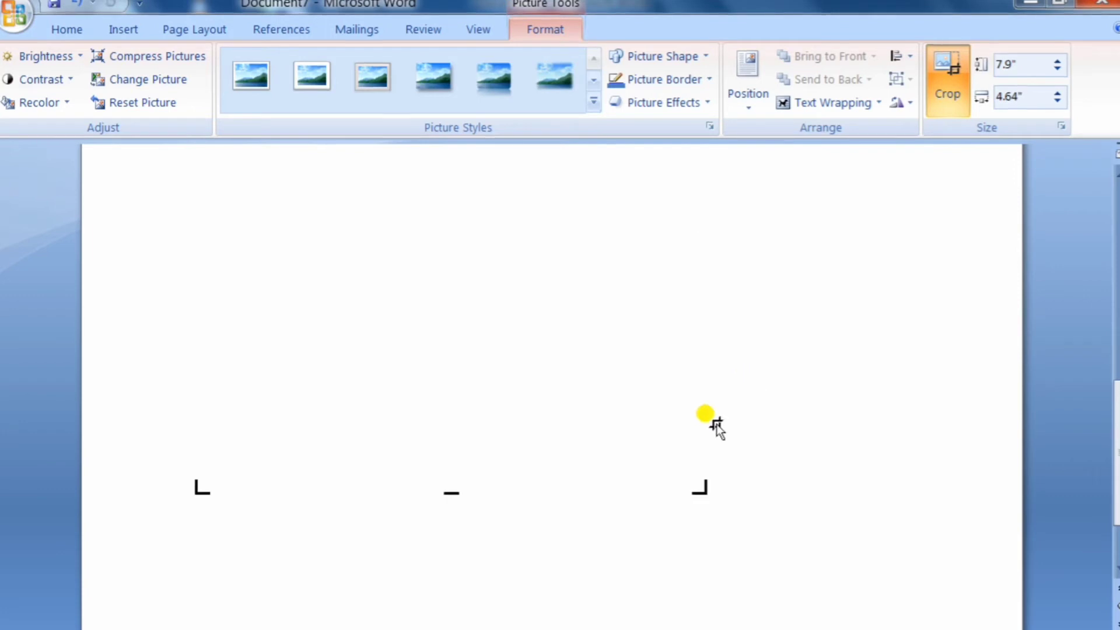
drag(705, 496, 625, 200)
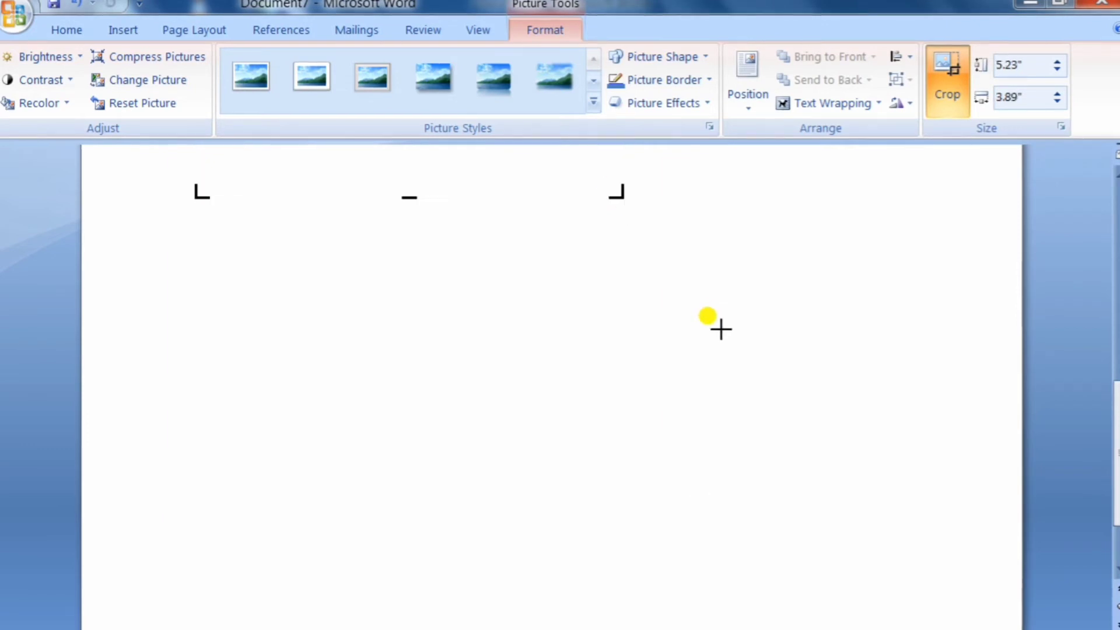
scroll(723, 330, up, 2)
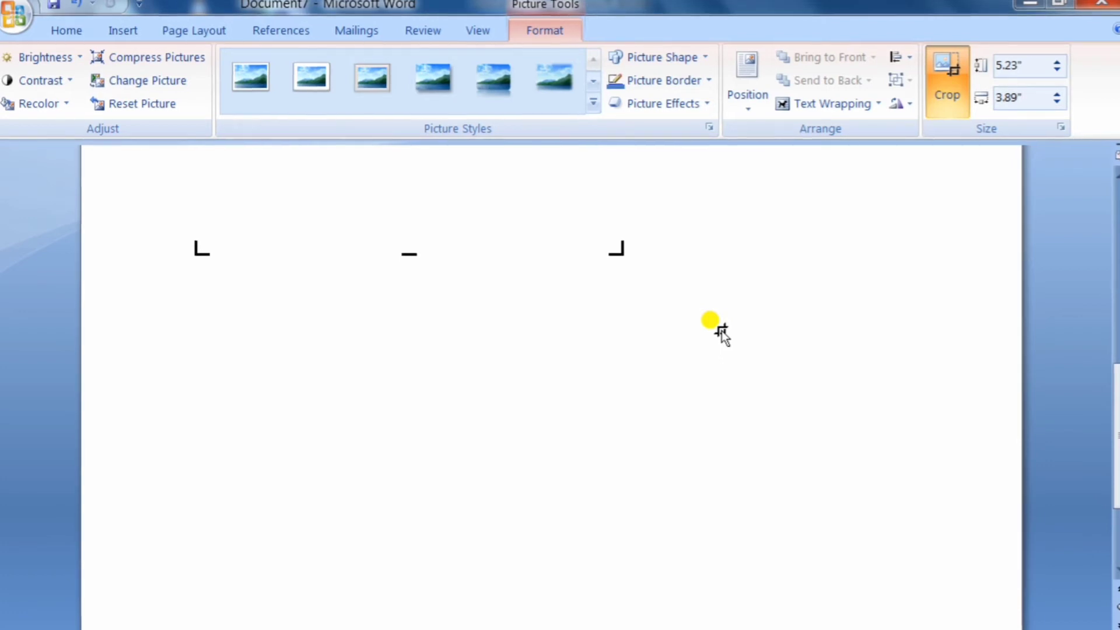
scroll(620, 249, up, 5)
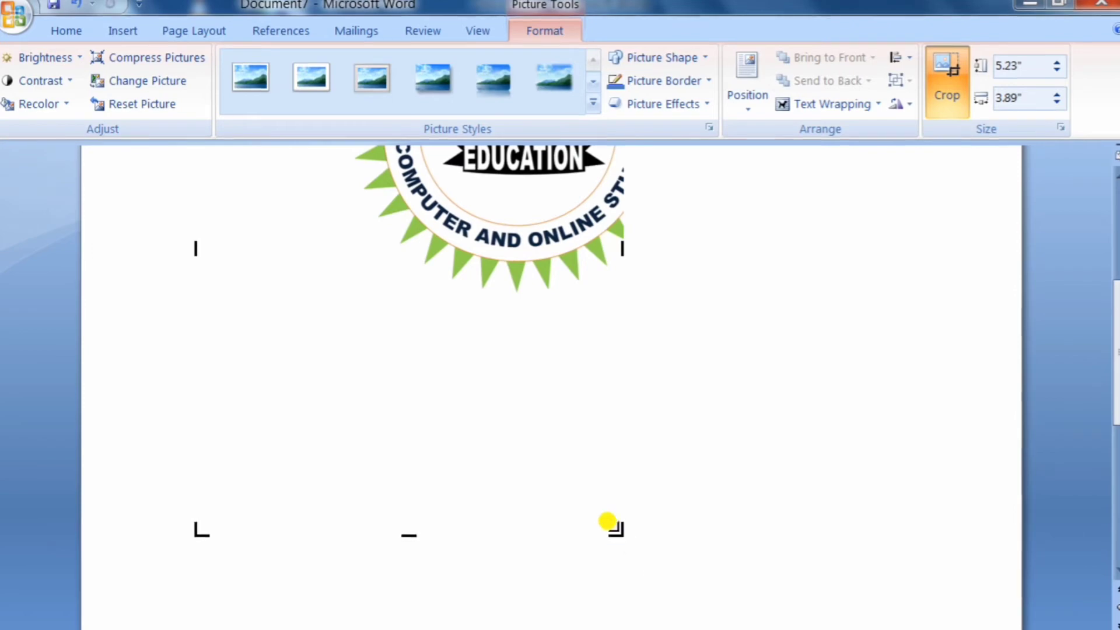
mouse_move(613, 525)
mouse_down()
mouse_move(634, 339)
mouse_move(716, 322)
mouse_up()
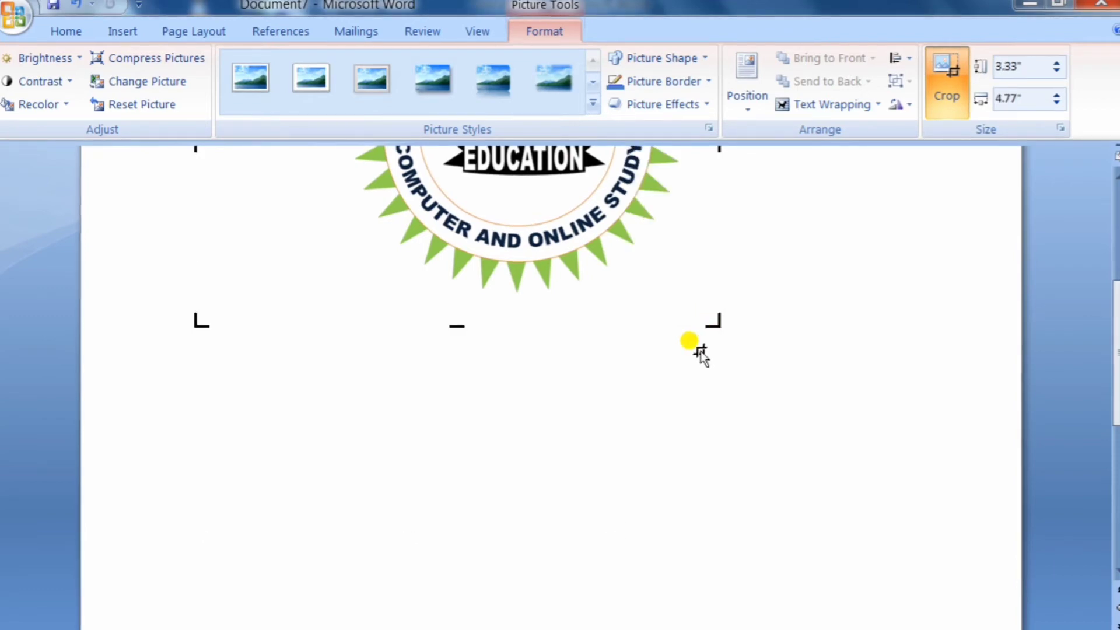
scroll(747, 374, up, 2)
scroll(749, 375, up, 2)
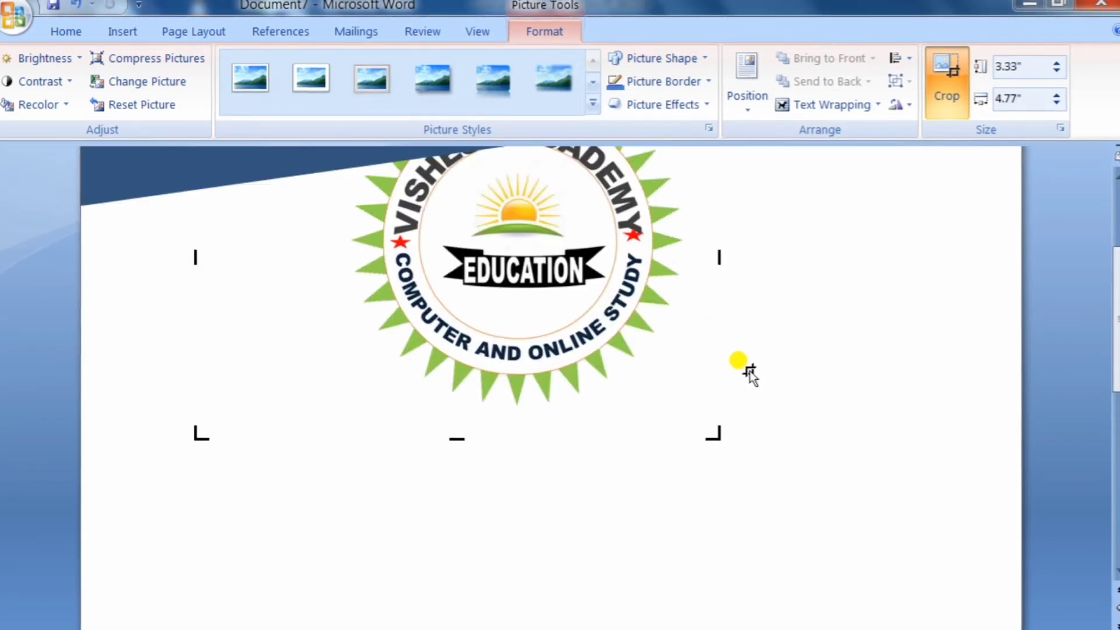
scroll(750, 371, up, 1)
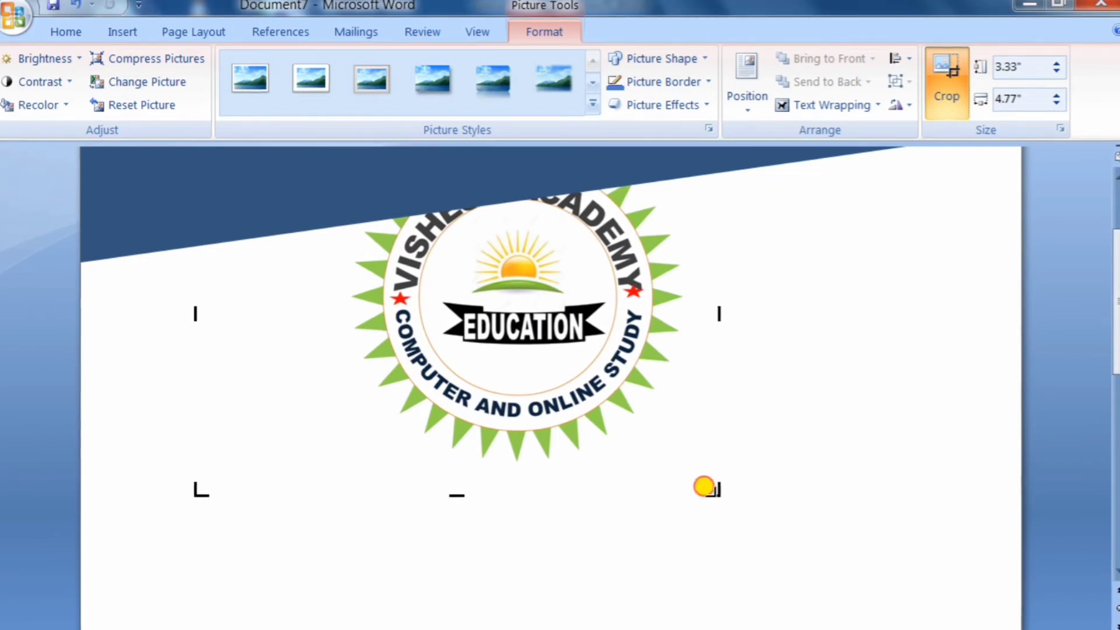
drag(706, 486, 698, 434)
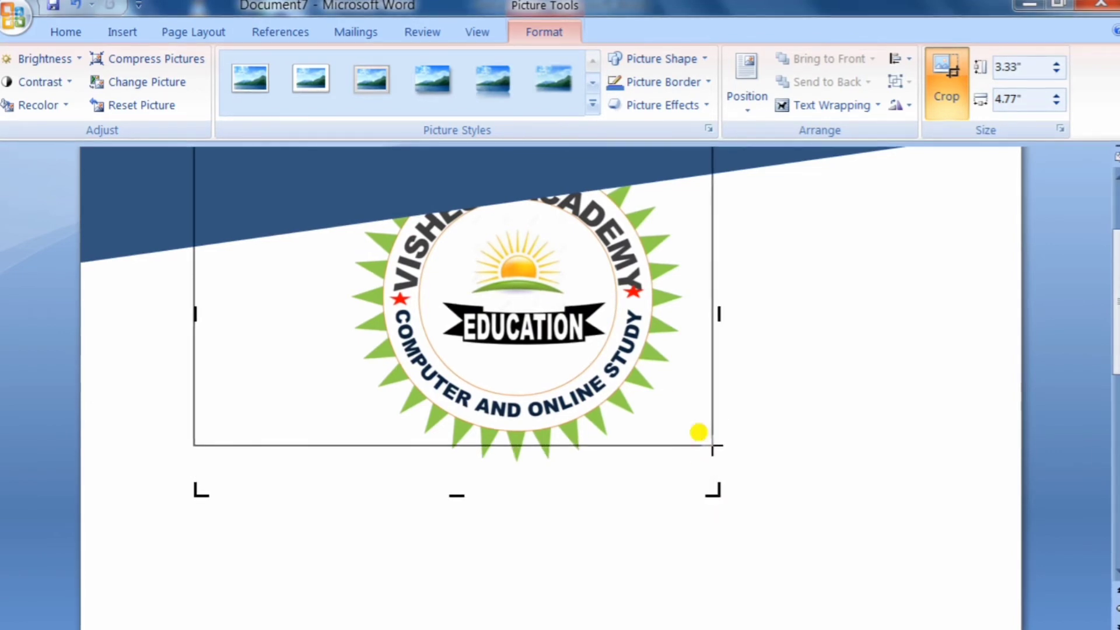
Step: Trim the top-right corner and left margin, then fine-tune top and bottom crop edges
scroll(825, 418, up, 2)
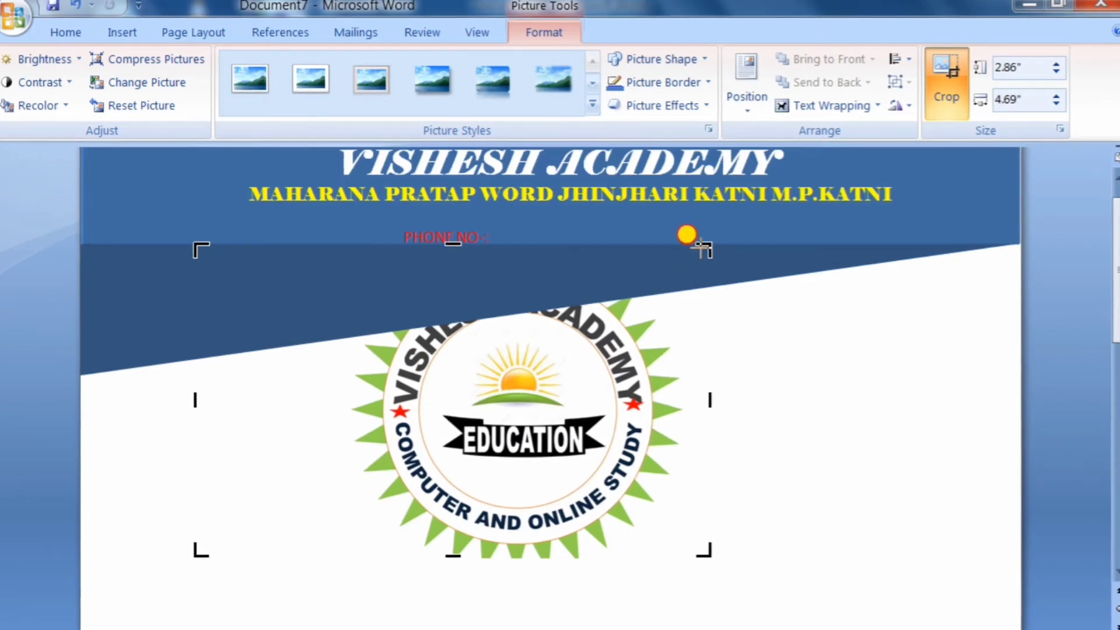
drag(703, 249, 689, 275)
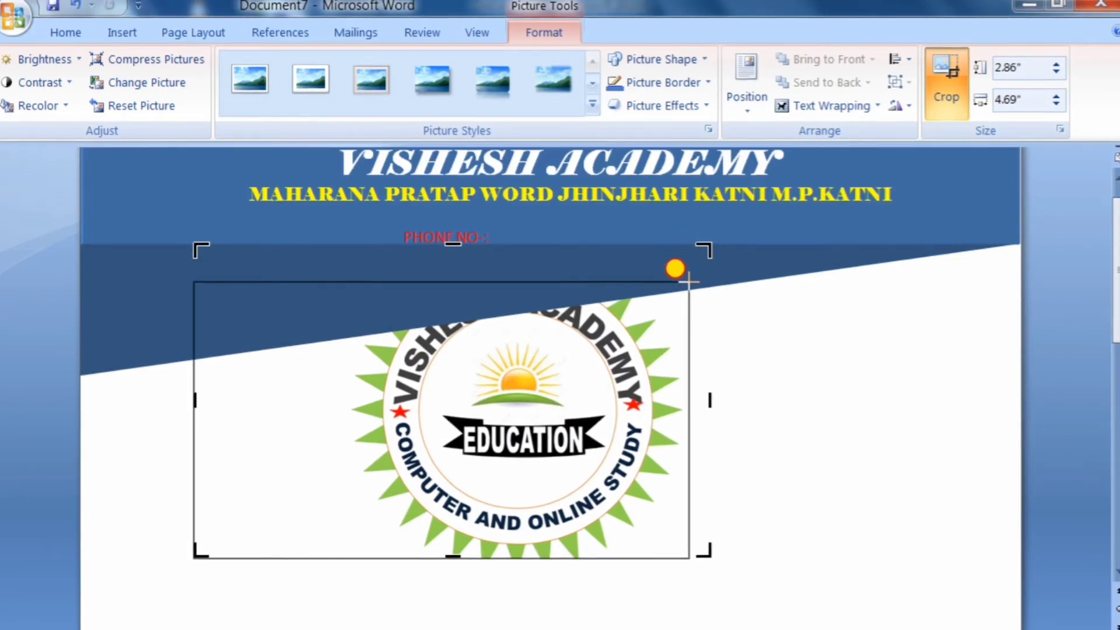
drag(689, 277, 689, 277)
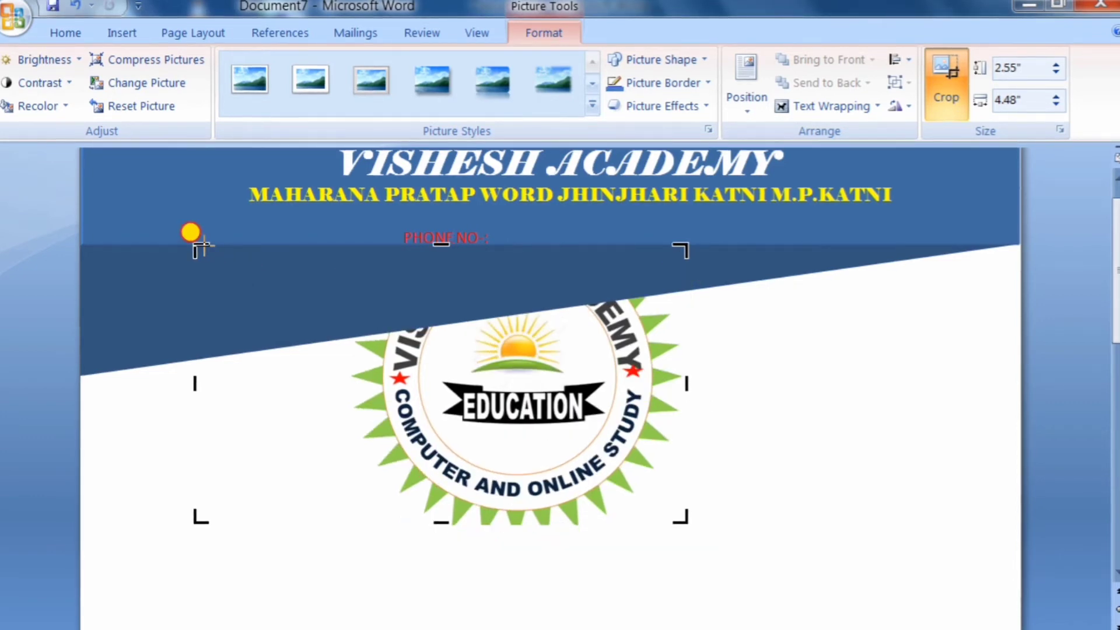
mouse_move(198, 249)
mouse_down()
mouse_move(323, 251)
mouse_move(351, 263)
mouse_up()
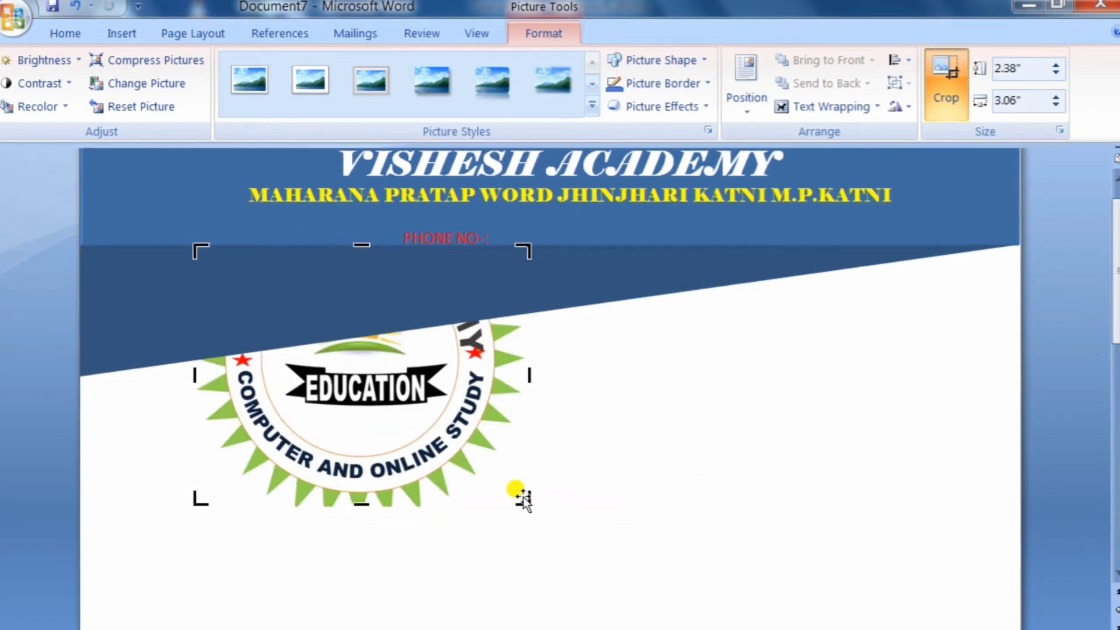
click(362, 502)
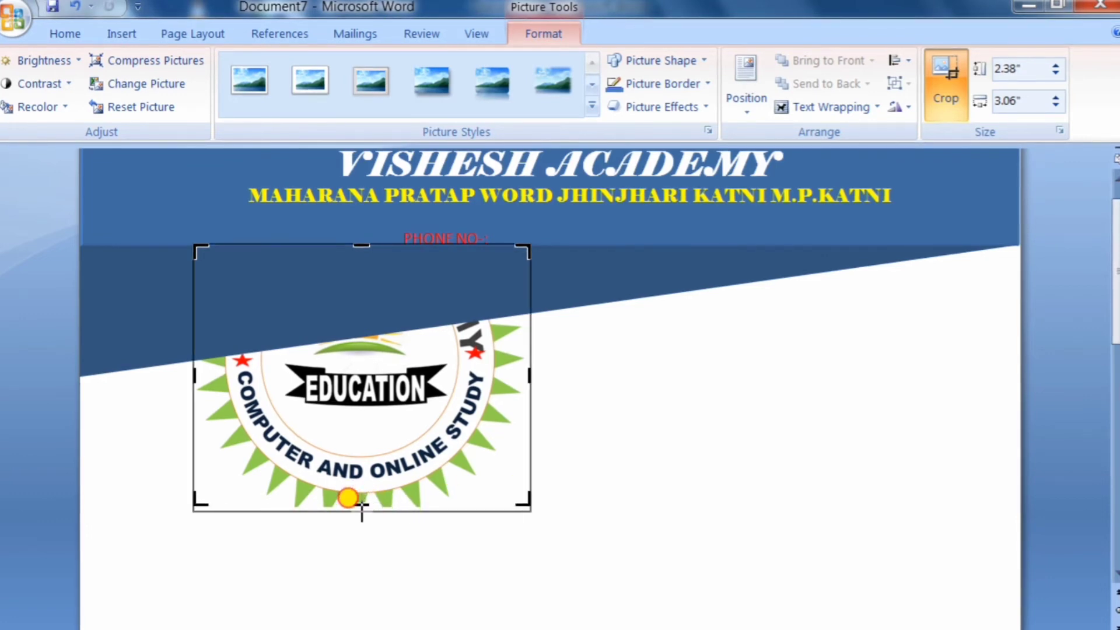
drag(406, 479, 408, 484)
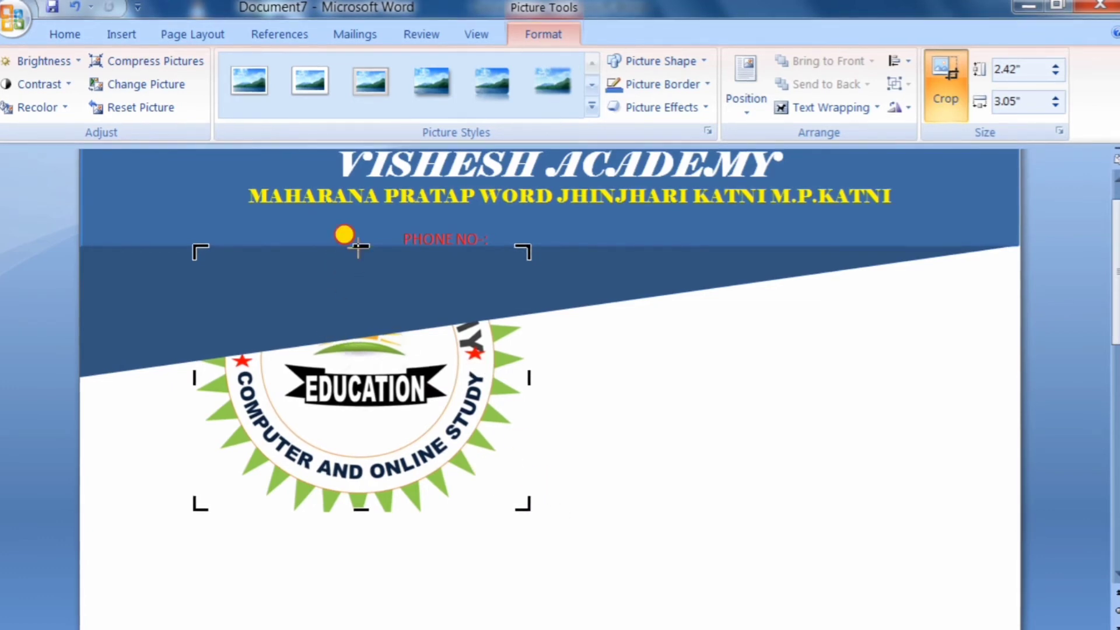
drag(361, 245, 361, 239)
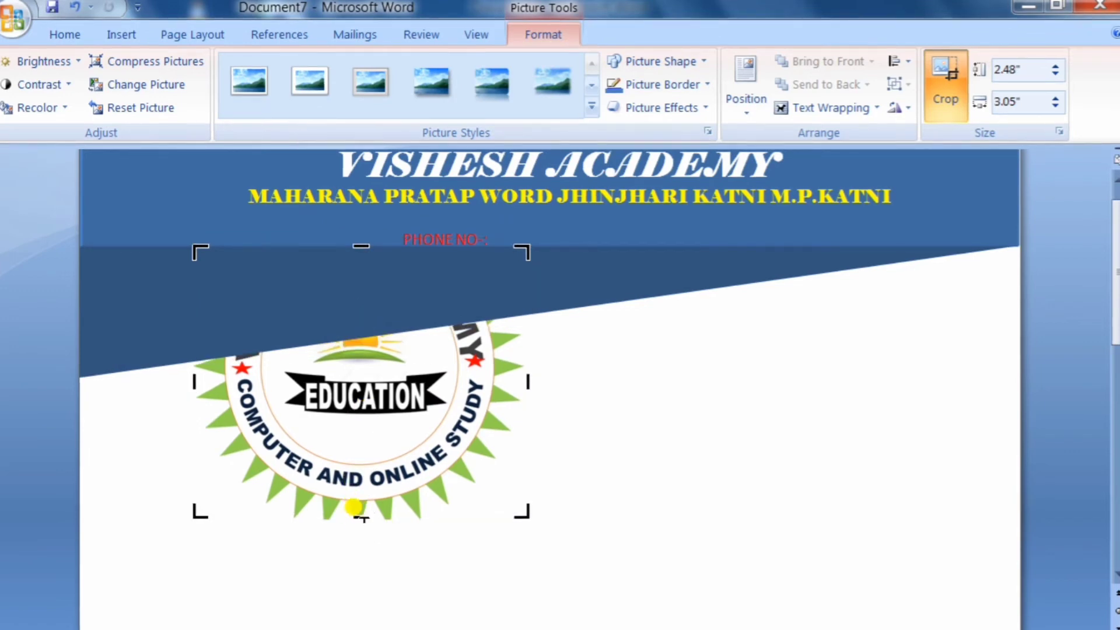
drag(362, 516, 363, 525)
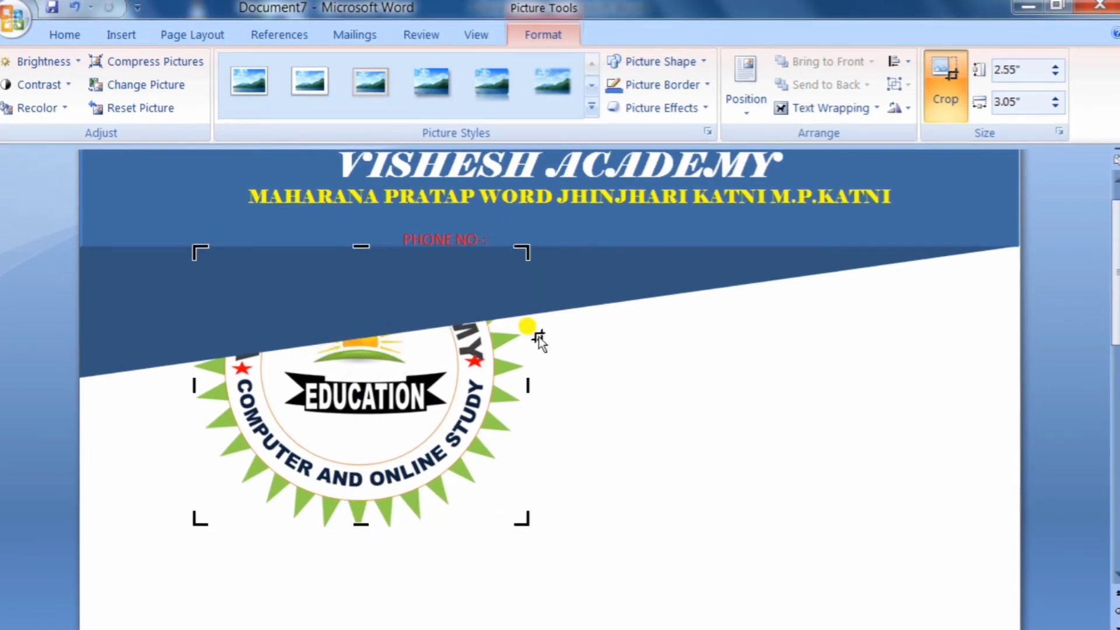
Step: Set the logo to In Front of Text, stretch it taller and move it lower
click(853, 107)
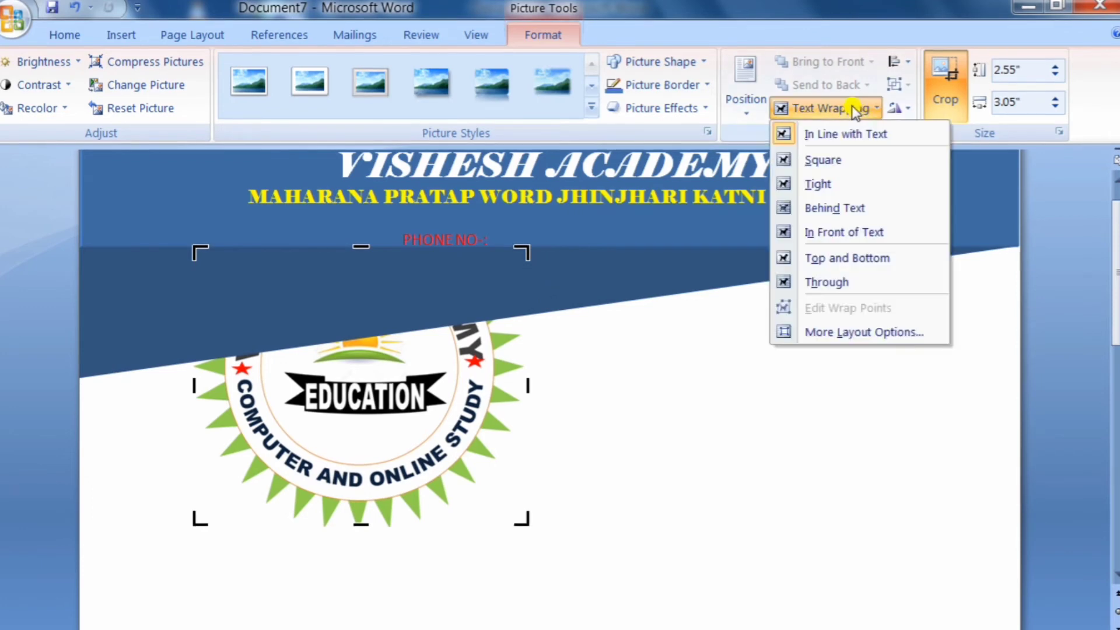
click(855, 233)
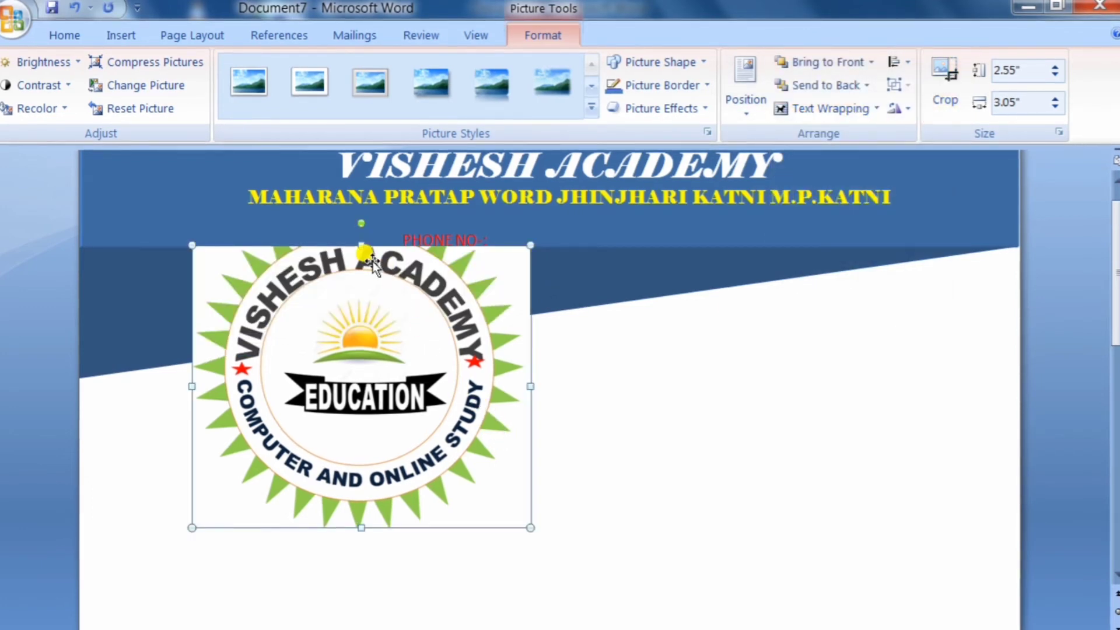
drag(358, 239, 361, 223)
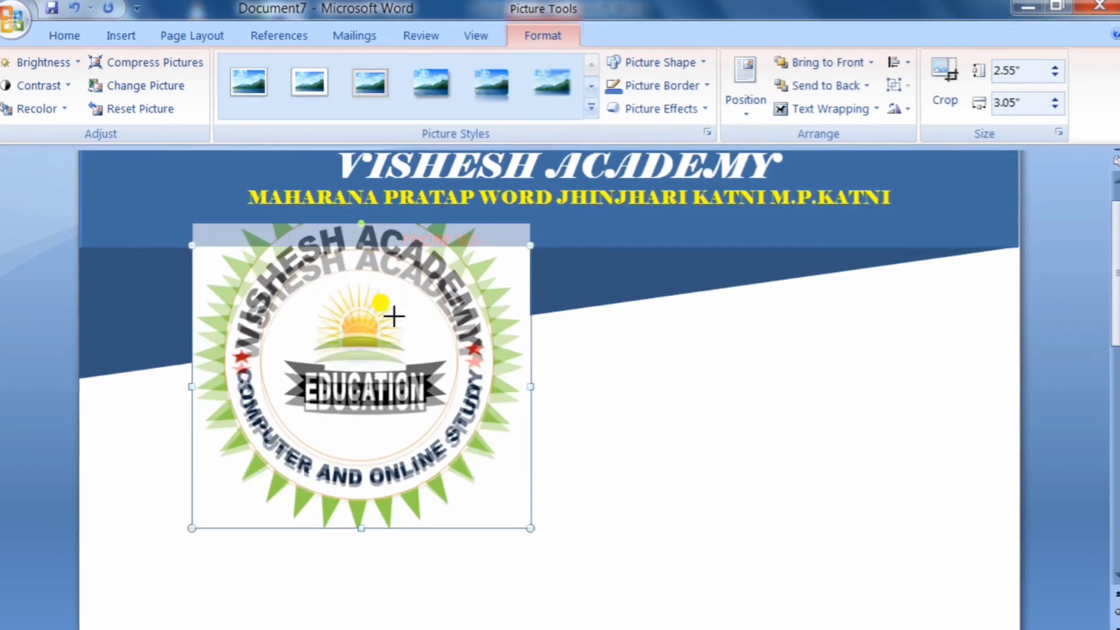
drag(404, 310, 404, 394)
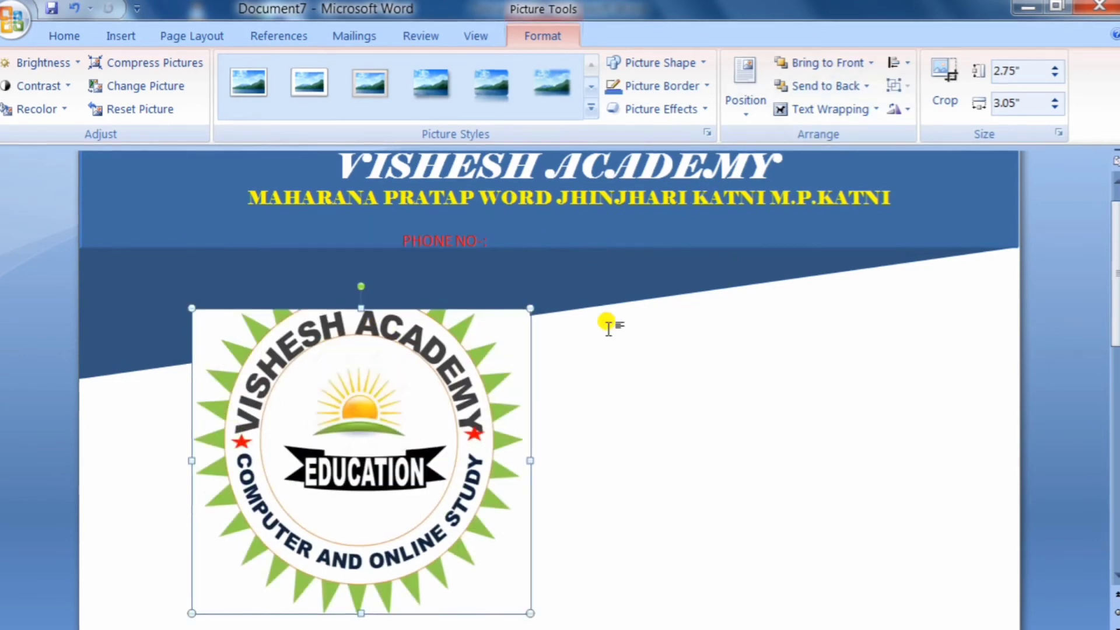
Step: Uncrop the logo's top edge upward to 3.23" by 3.05" and keep it In Front of Text
click(941, 94)
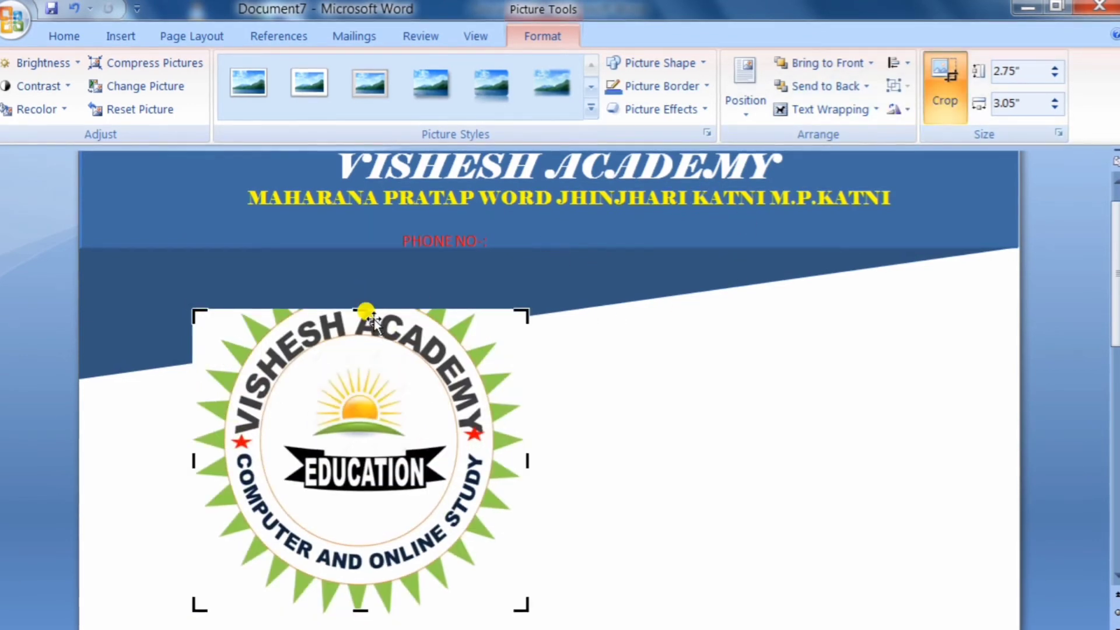
drag(361, 308, 364, 256)
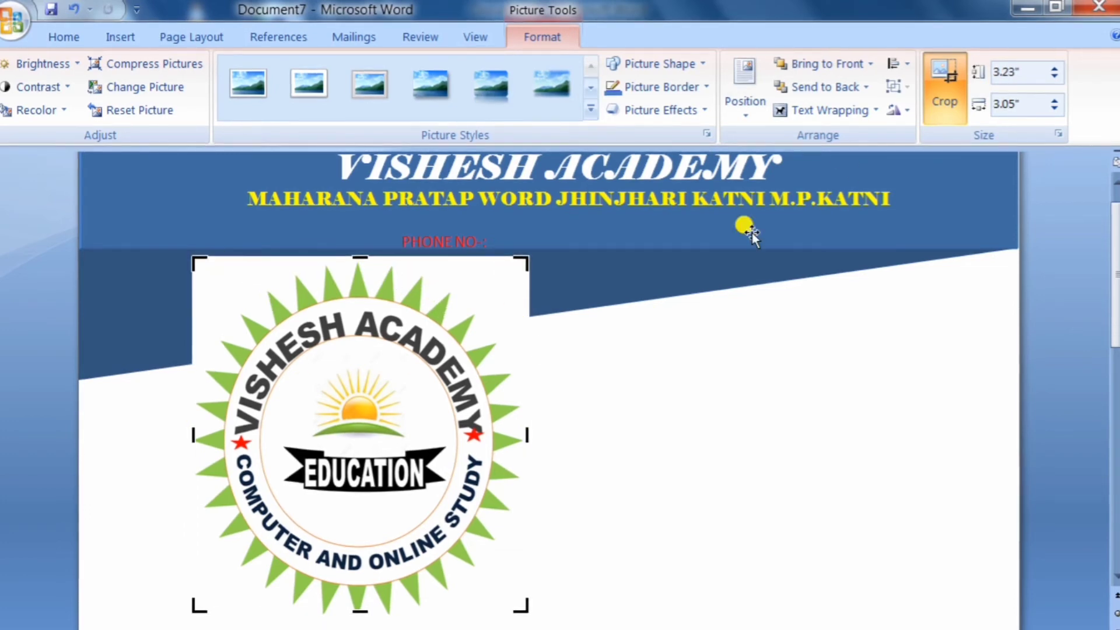
click(794, 114)
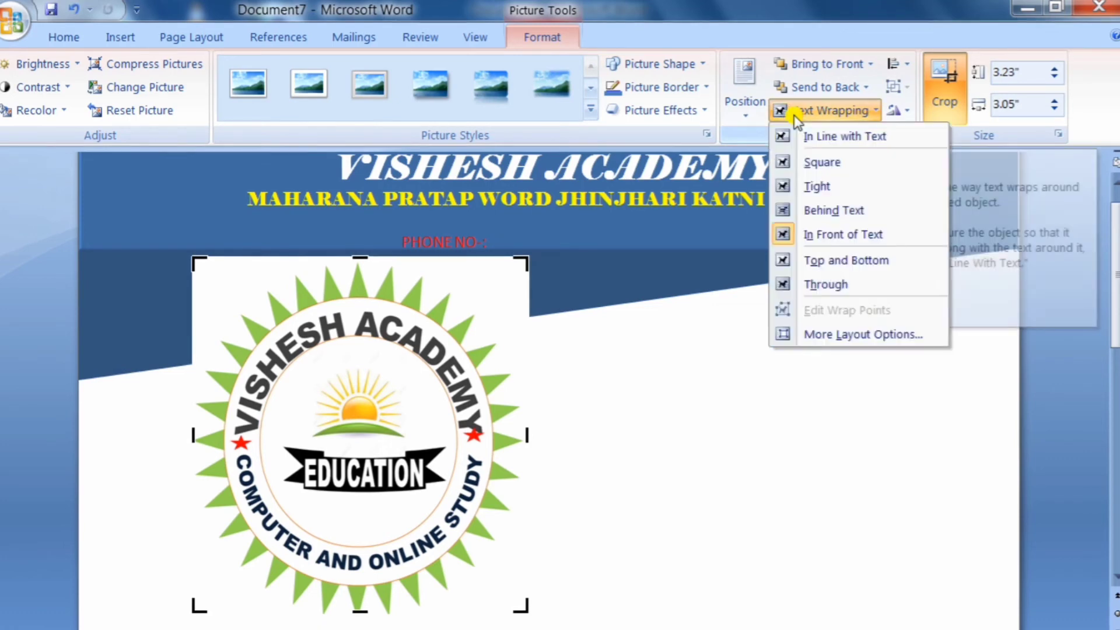
click(829, 236)
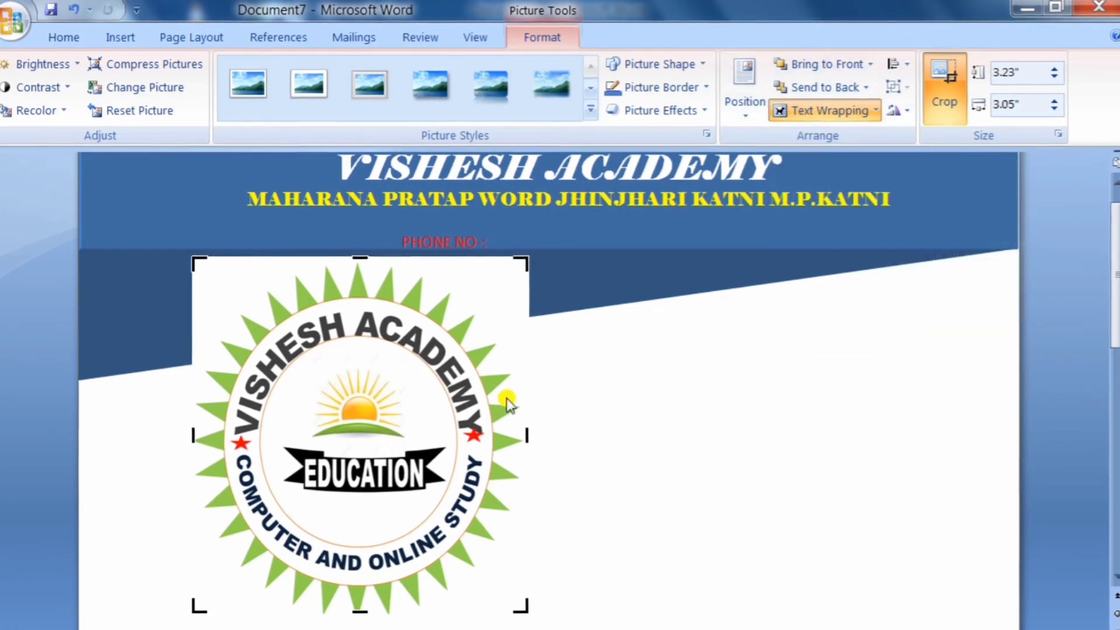
click(479, 399)
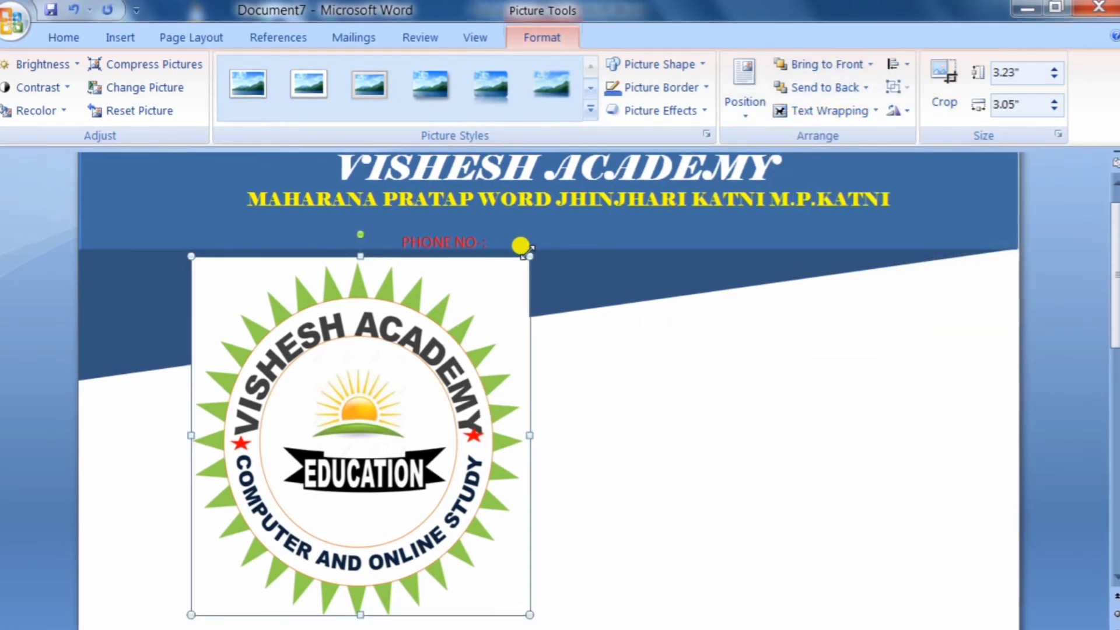
Step: Shrink the logo to about 1.75" by 1.65" and move it into the header's top-left corner
mouse_move(525, 253)
mouse_down()
mouse_move(454, 318)
mouse_move(401, 391)
mouse_up()
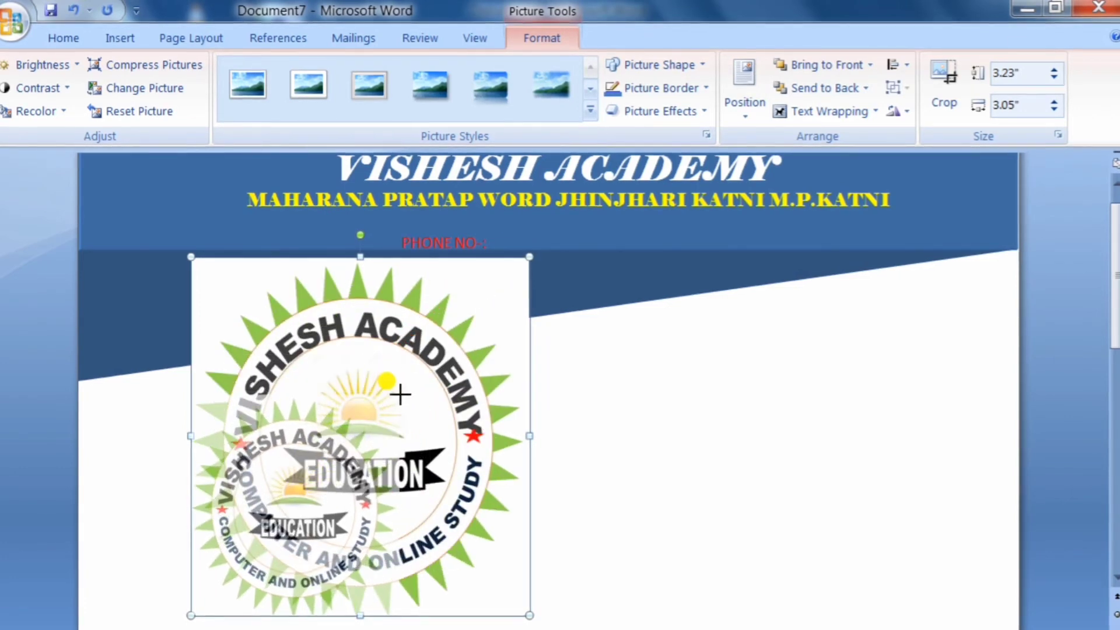
drag(400, 391, 398, 392)
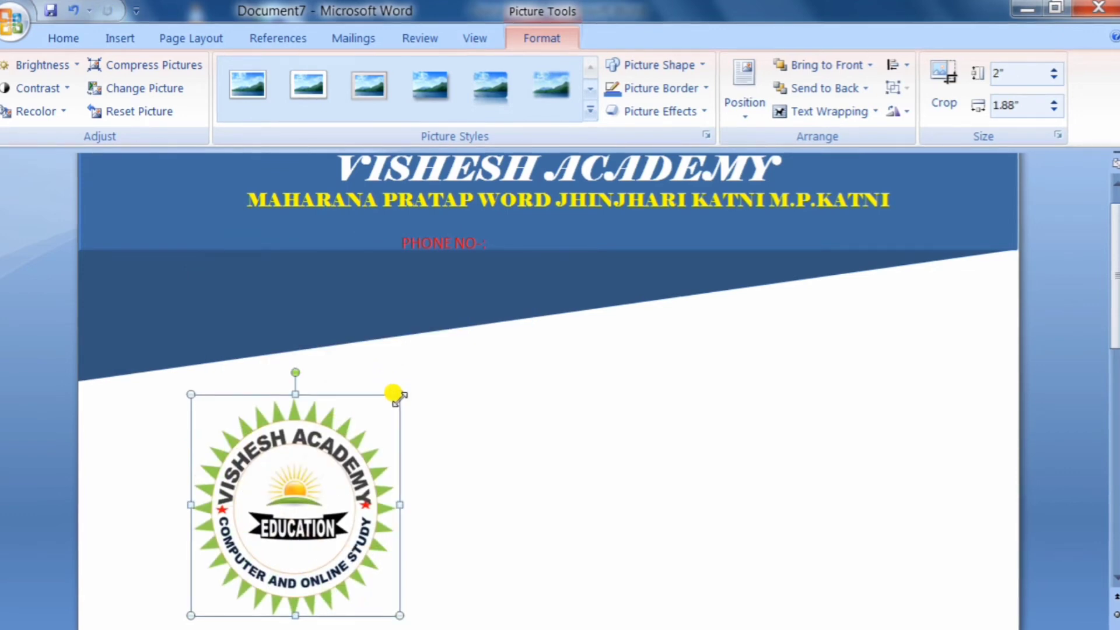
drag(397, 393, 382, 413)
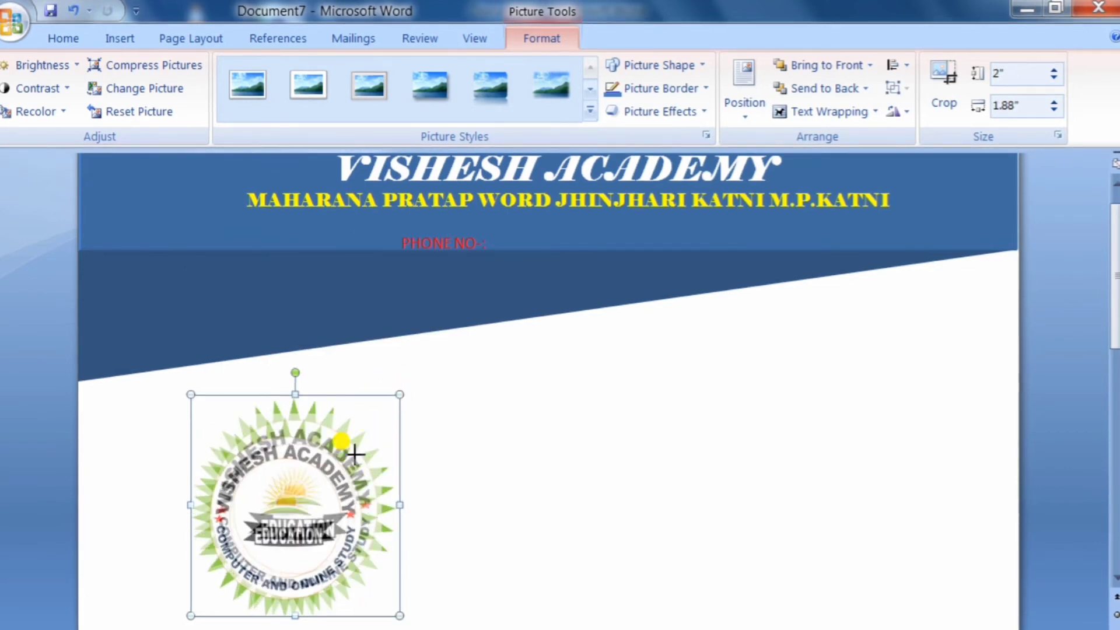
mouse_move(345, 479)
mouse_down()
mouse_move(246, 245)
mouse_move(181, 238)
mouse_up()
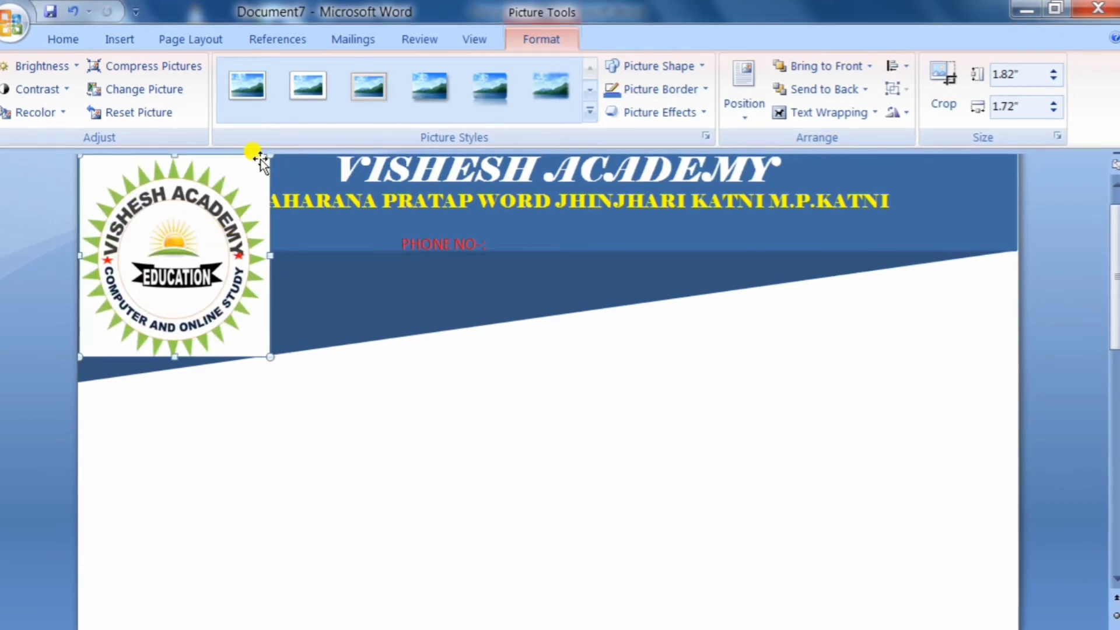
drag(264, 153, 239, 181)
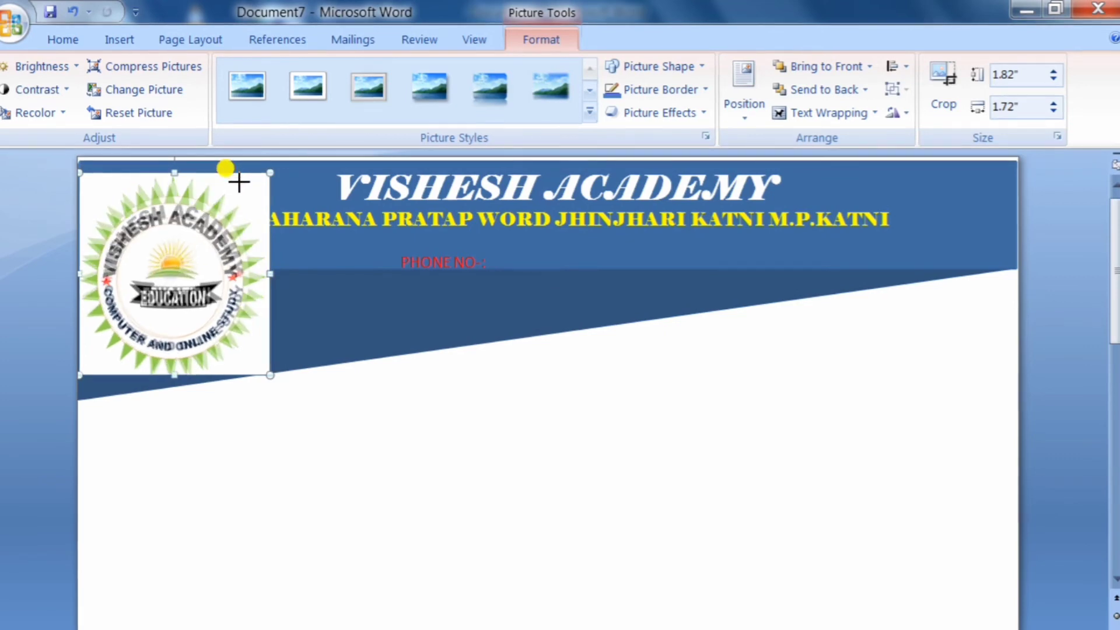
drag(239, 180, 231, 175)
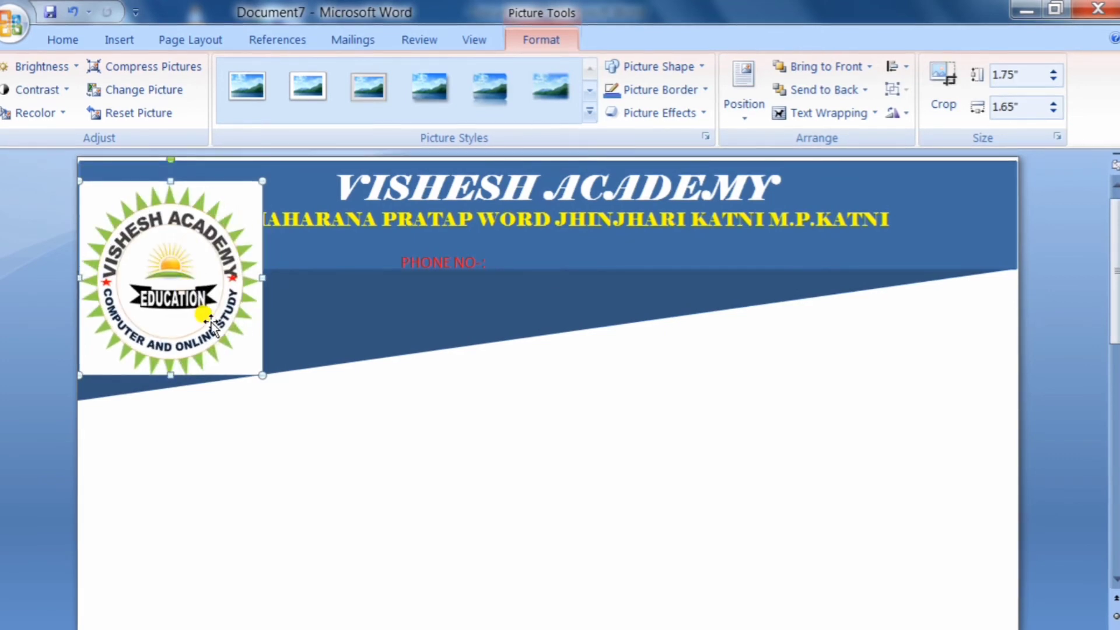
drag(200, 316, 197, 283)
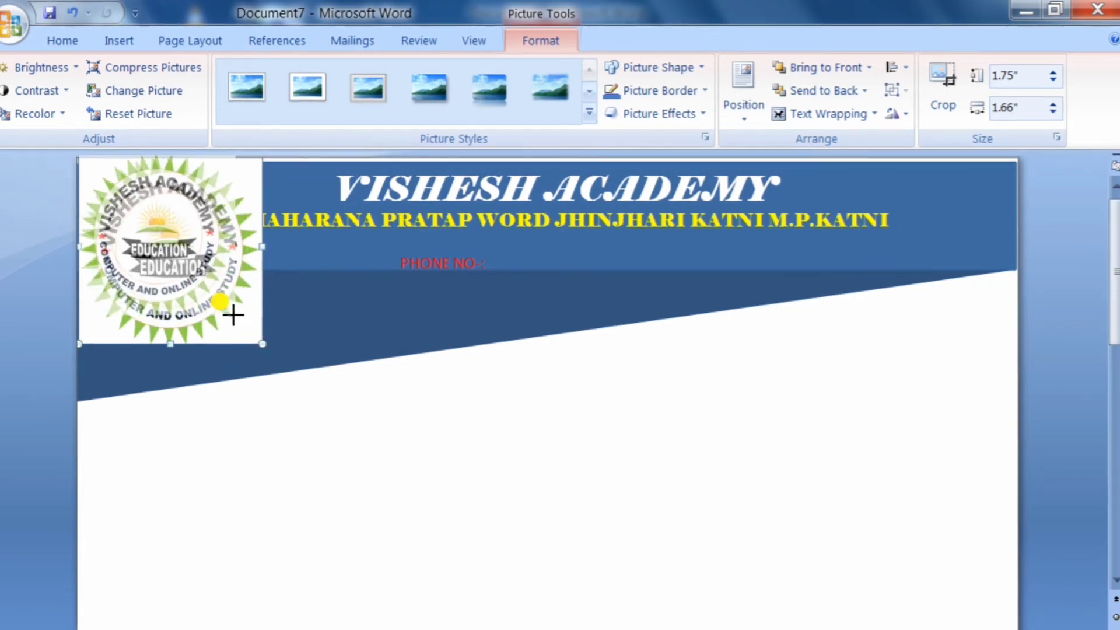
Step: Shrink the logo further to 1.13" by 1.21" and nudge it into place
drag(245, 326, 234, 316)
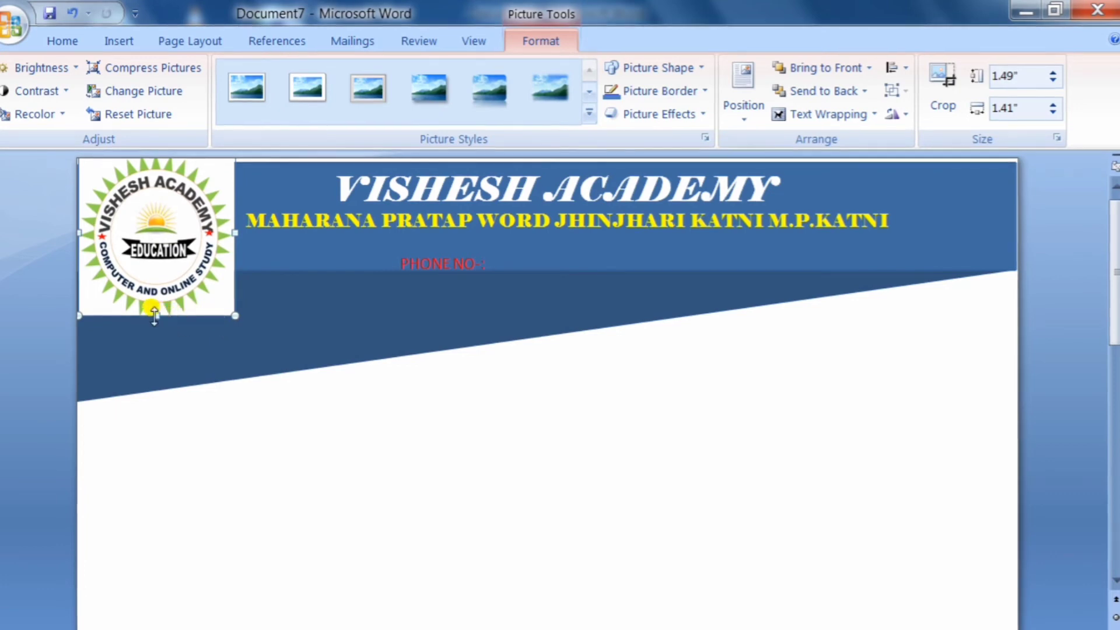
drag(156, 316, 151, 296)
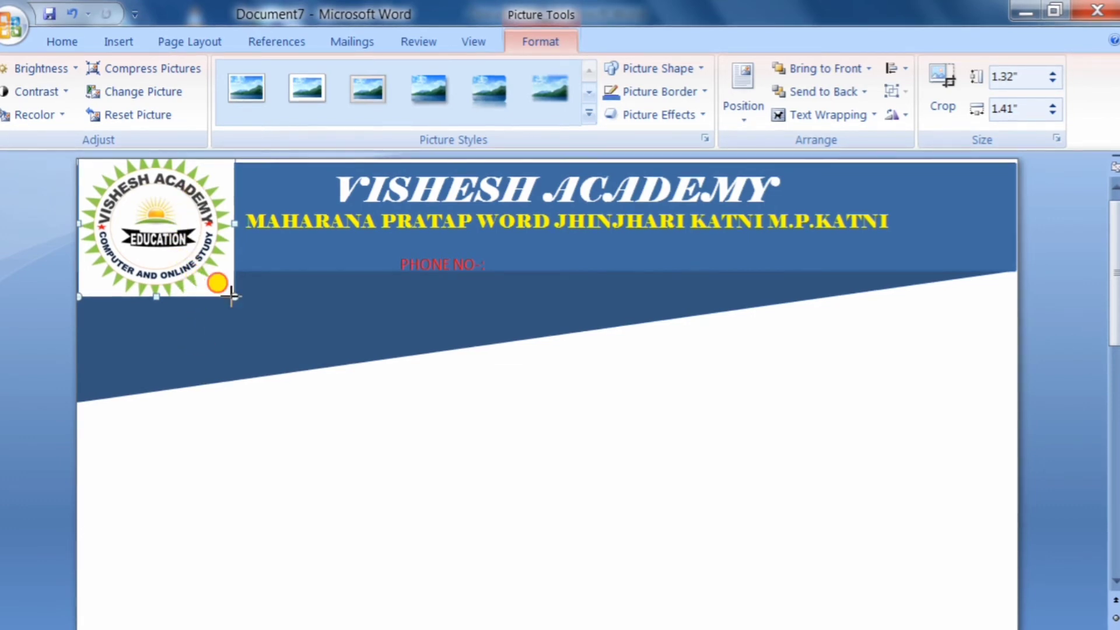
drag(232, 296, 227, 287)
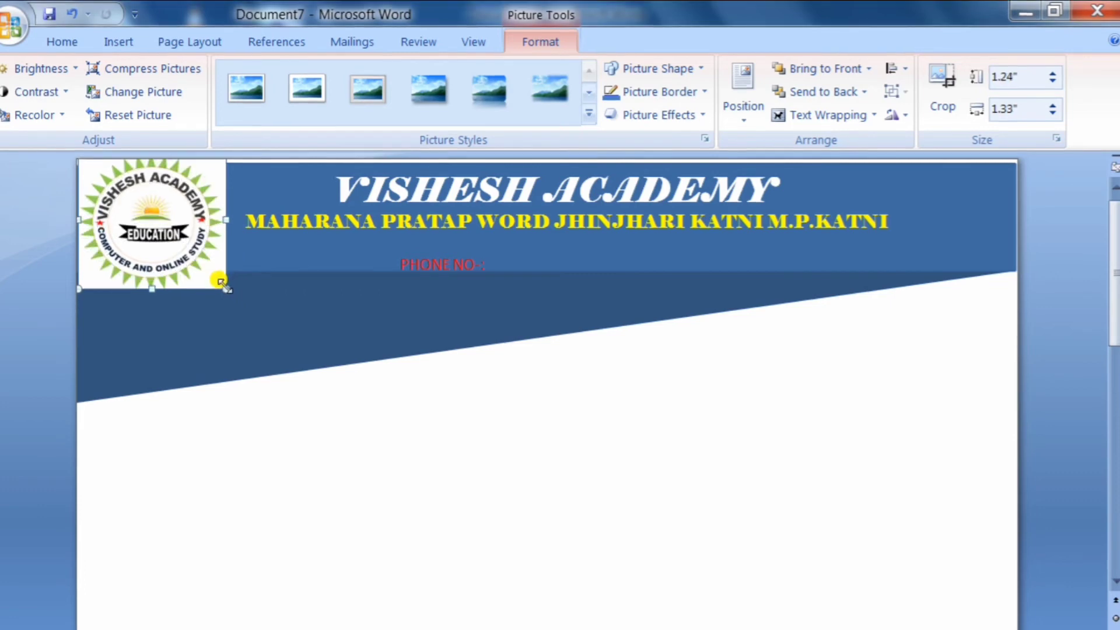
drag(220, 282, 213, 275)
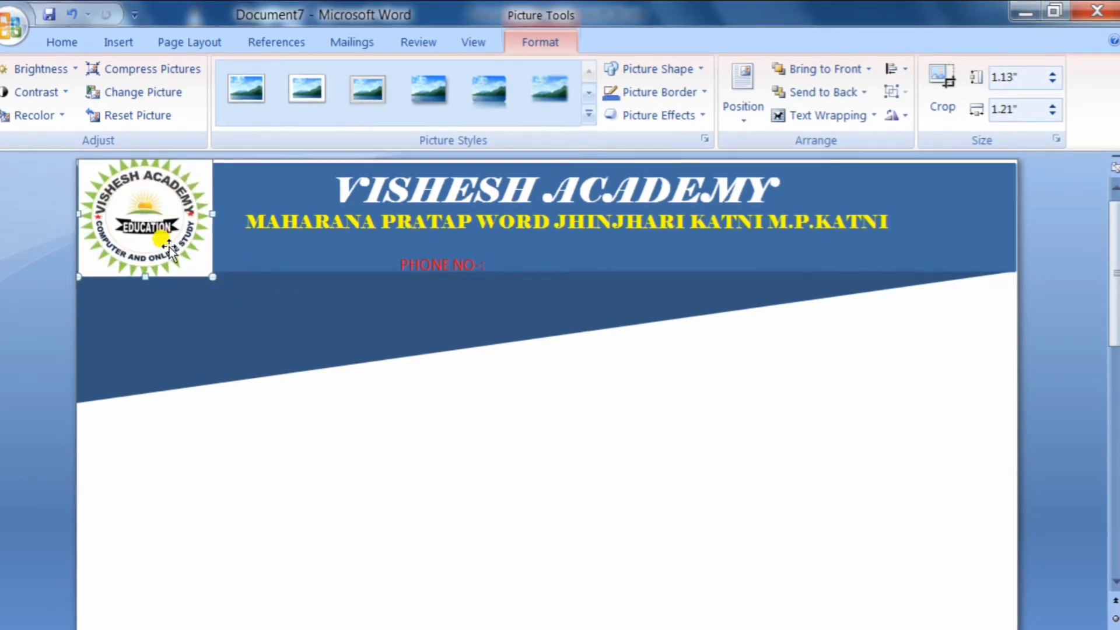
drag(170, 252, 171, 271)
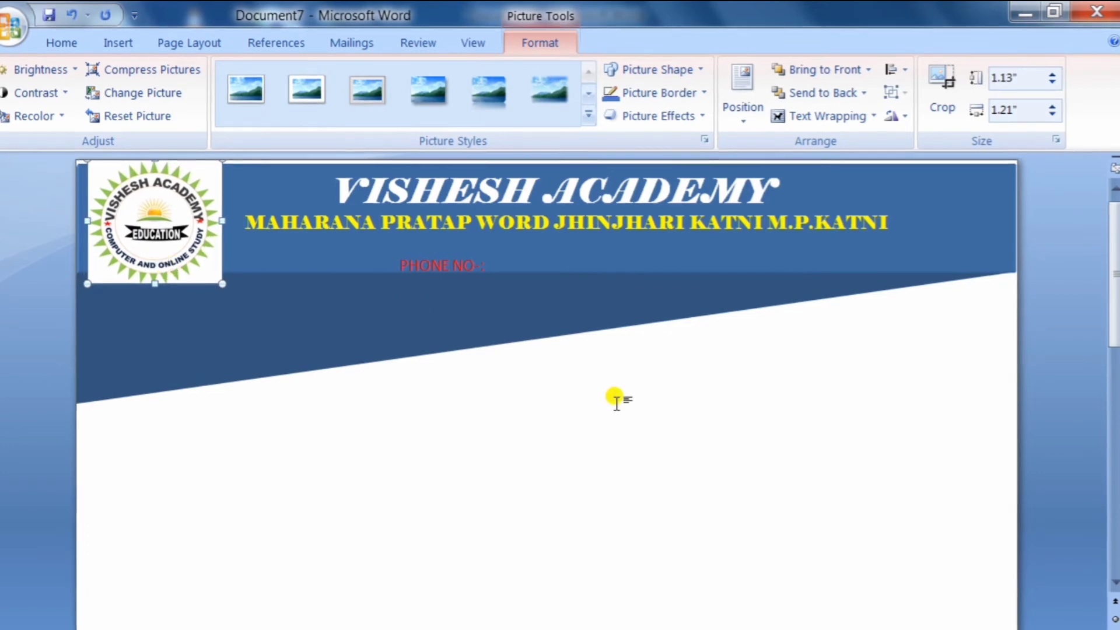
Step: Draw a text box spanning the page width just below the blue band
click(458, 257)
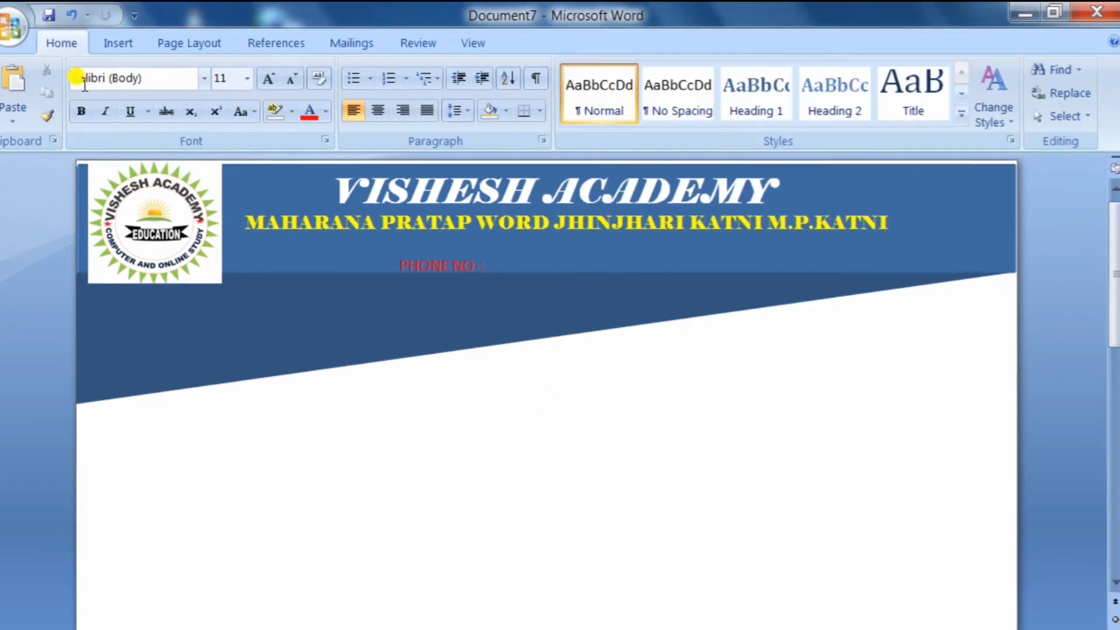
click(111, 43)
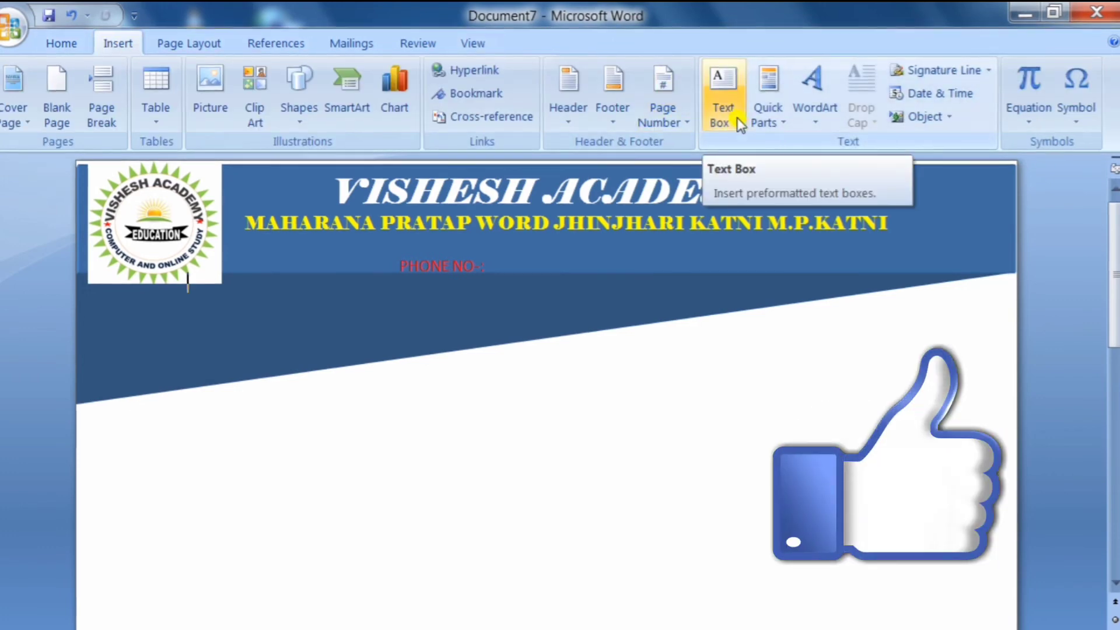
click(736, 117)
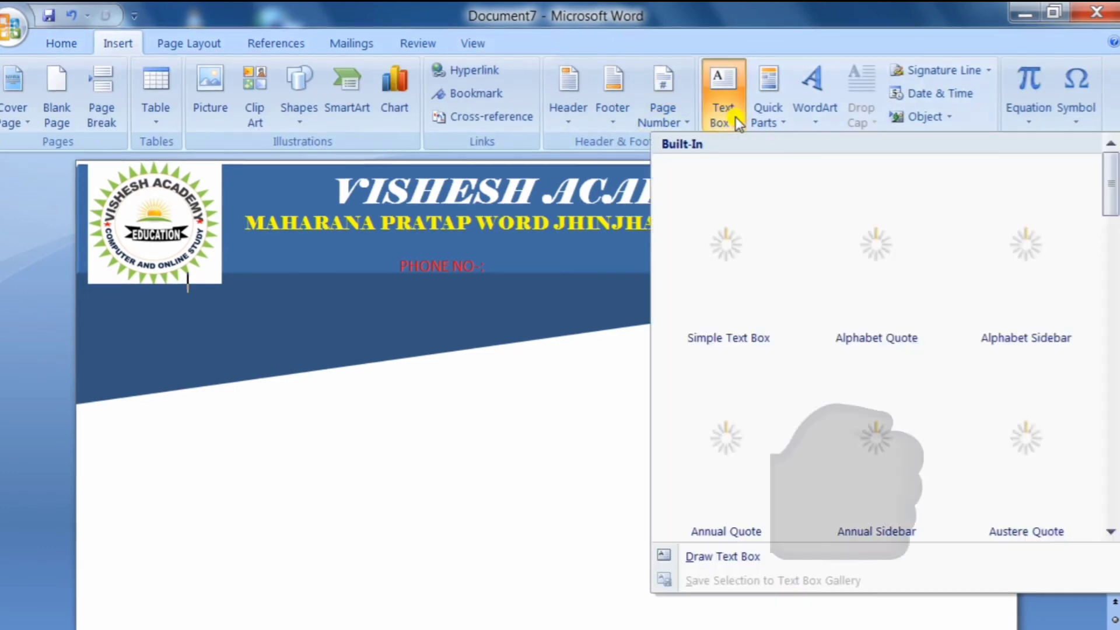
click(723, 556)
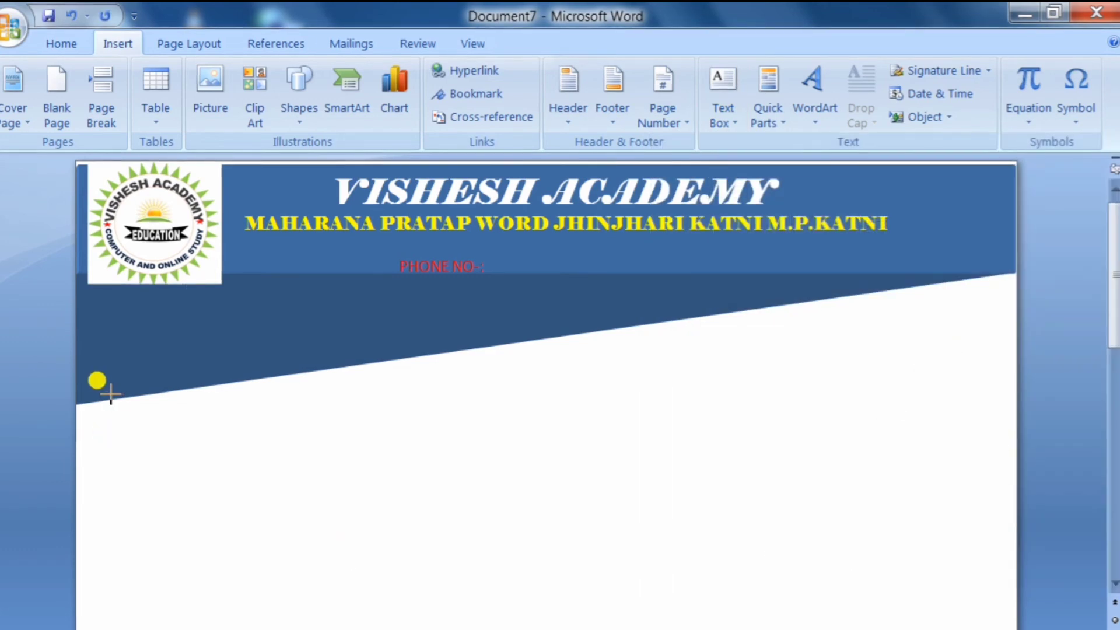
mouse_move(110, 394)
mouse_down()
mouse_move(622, 434)
mouse_move(1014, 425)
mouse_up()
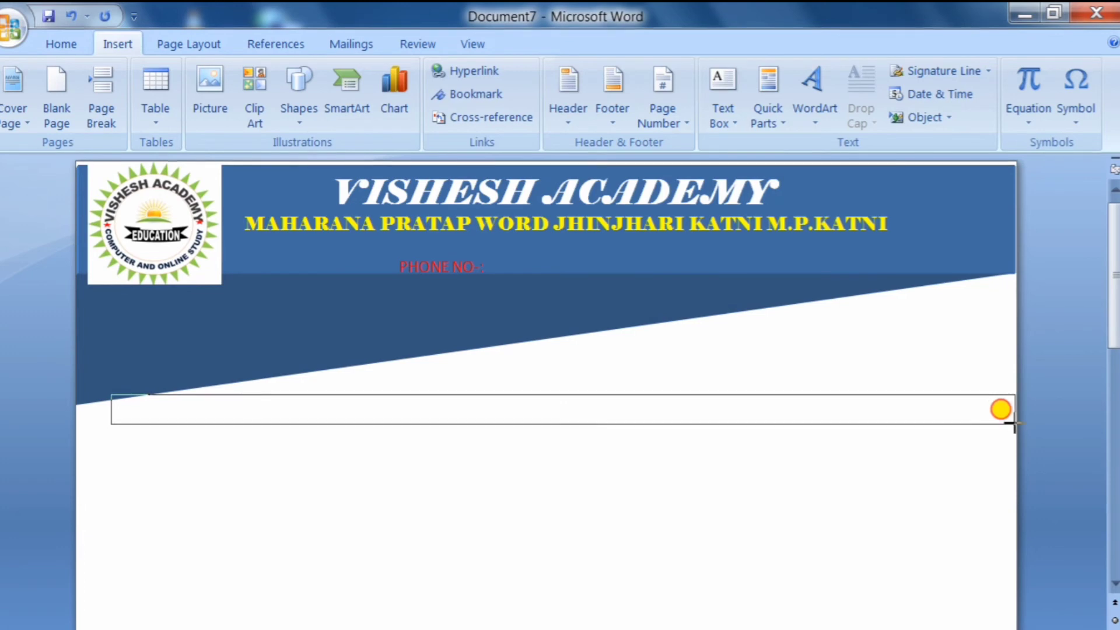
drag(1014, 425, 1000, 435)
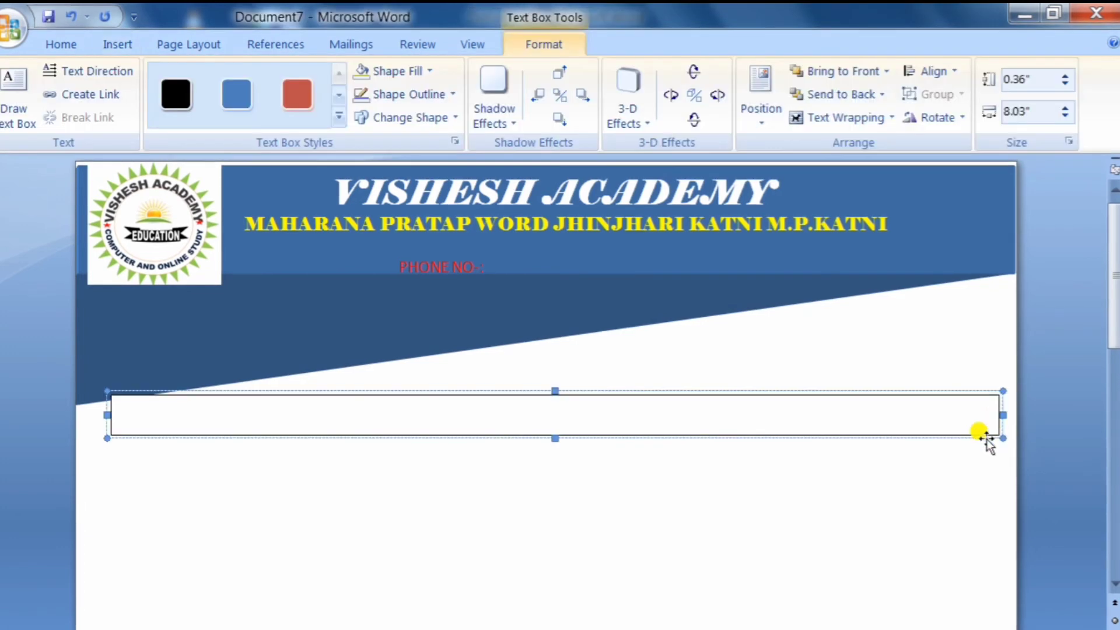
Step: Give the wide text box No Fill and No Outline
click(429, 75)
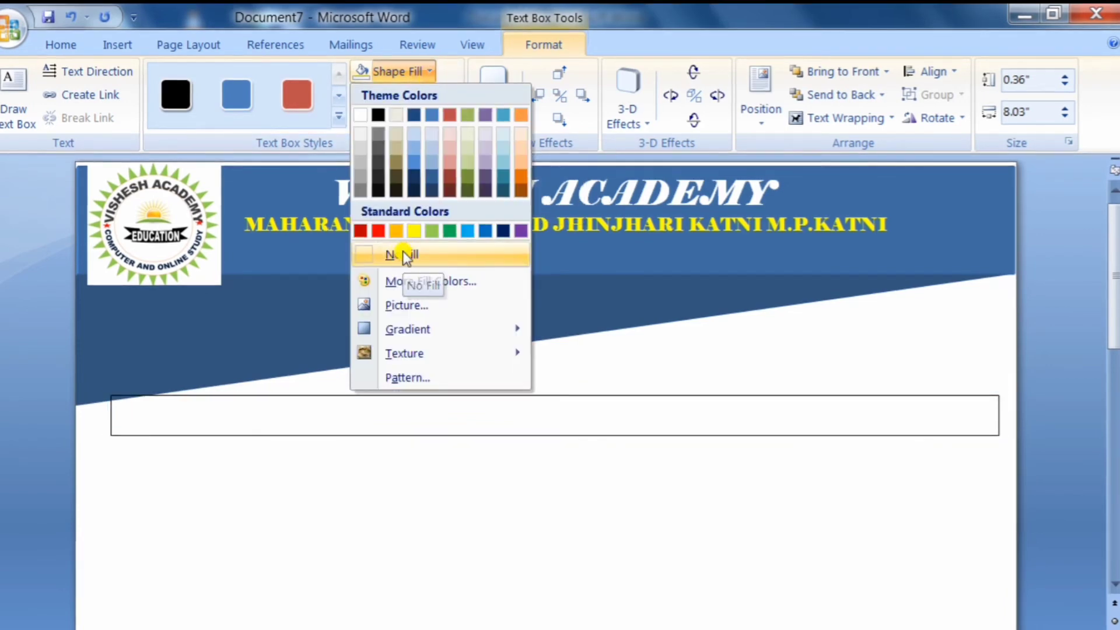
click(405, 255)
click(419, 93)
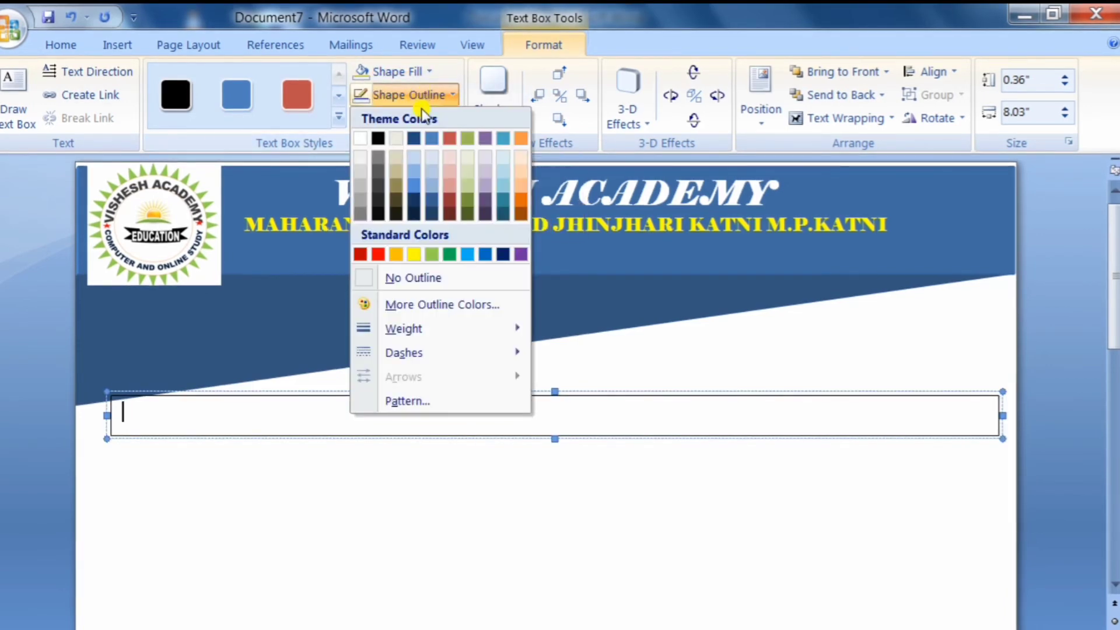
click(412, 278)
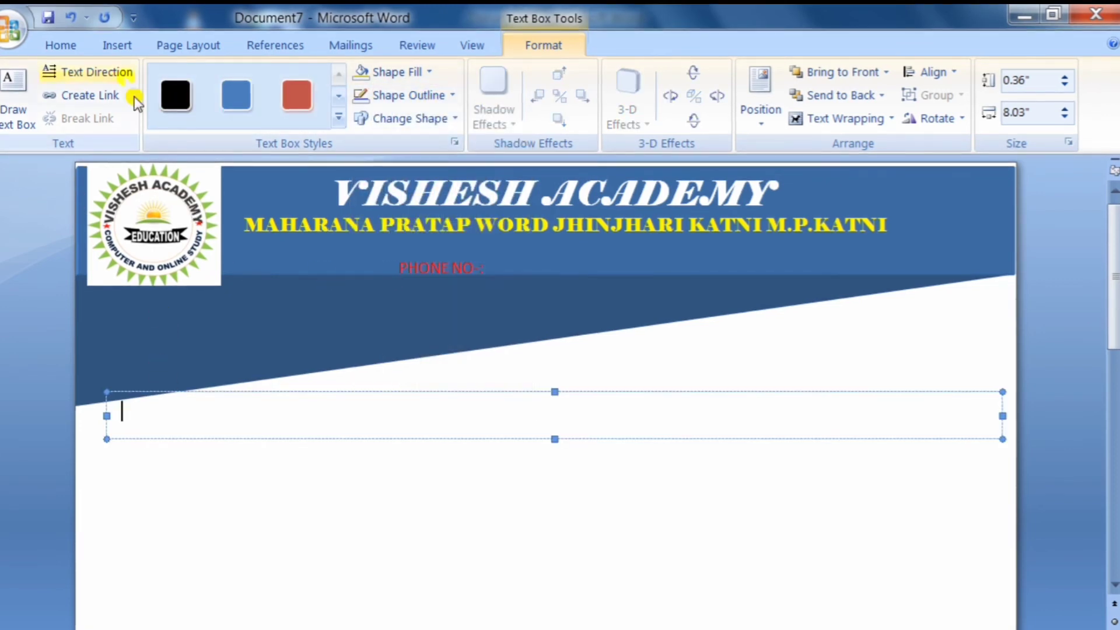
click(58, 47)
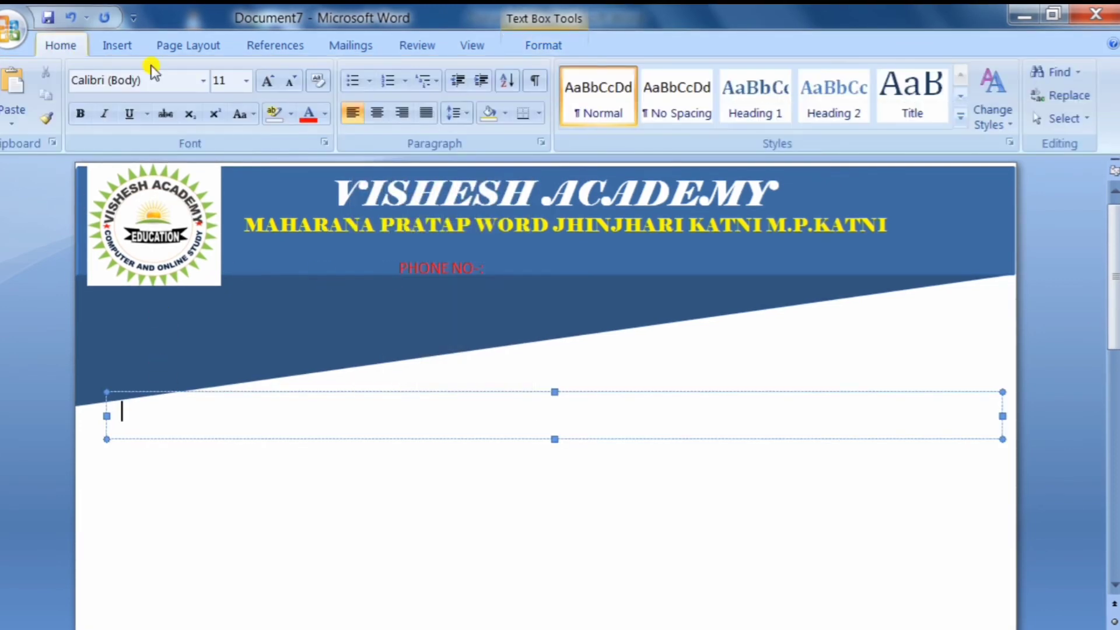
Step: At 14 pt, type 'REF:-' at the left and 'DATE:-' at the right of the text box
click(245, 87)
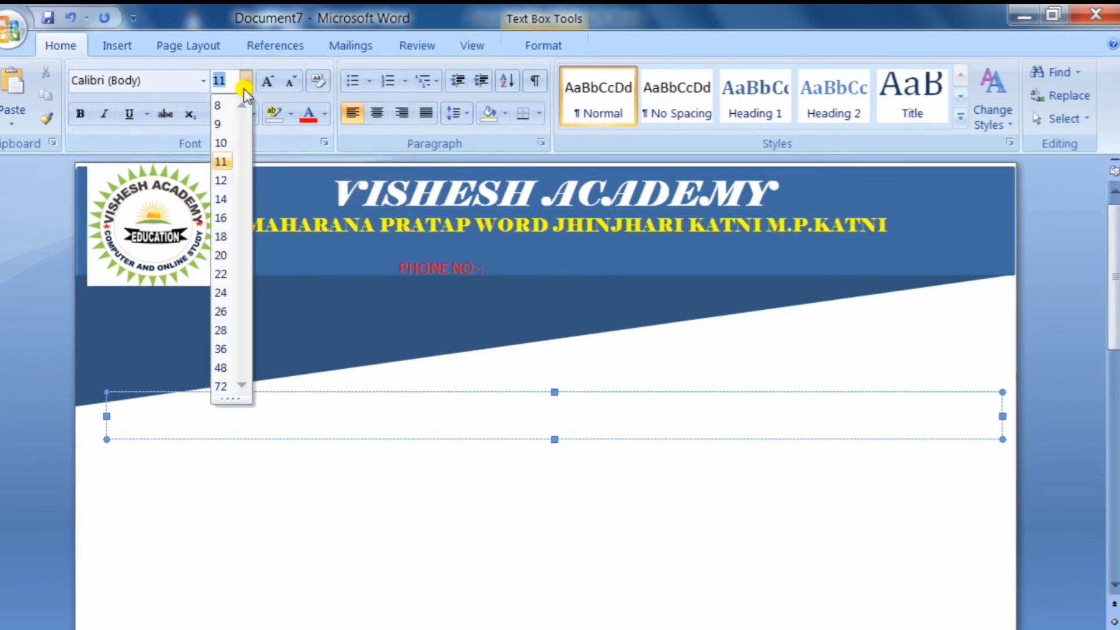
click(221, 199)
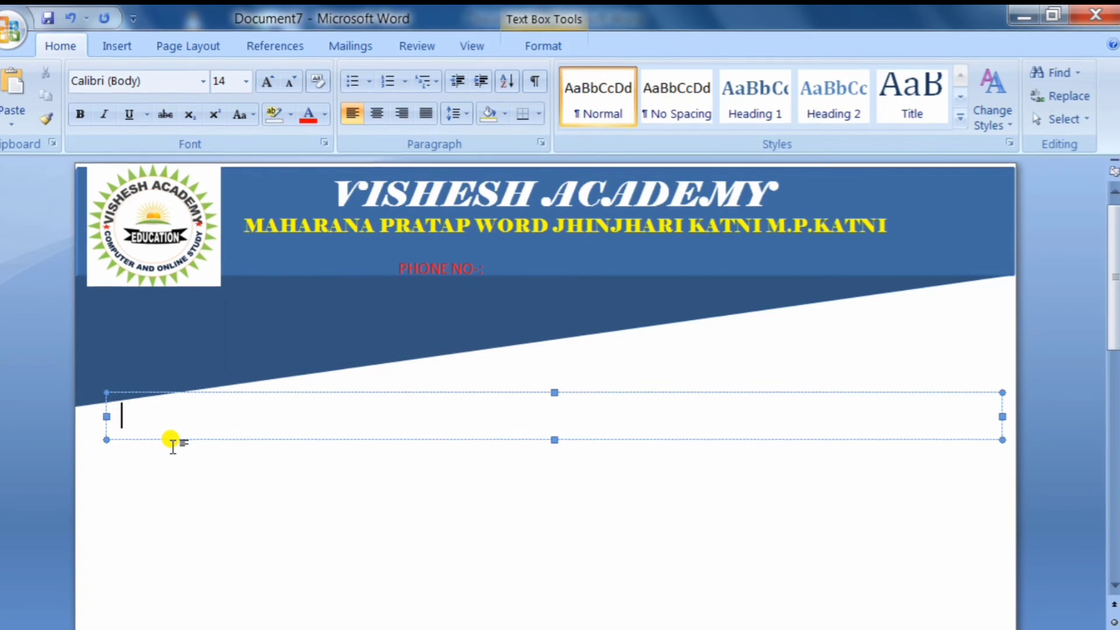
text(REF:-)
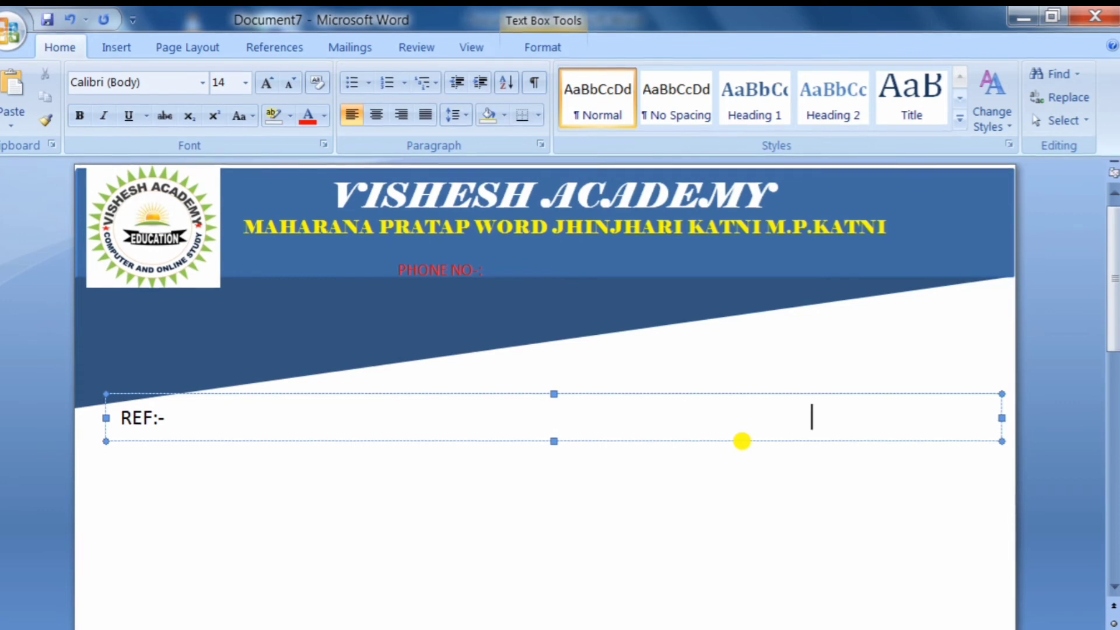
text(D)
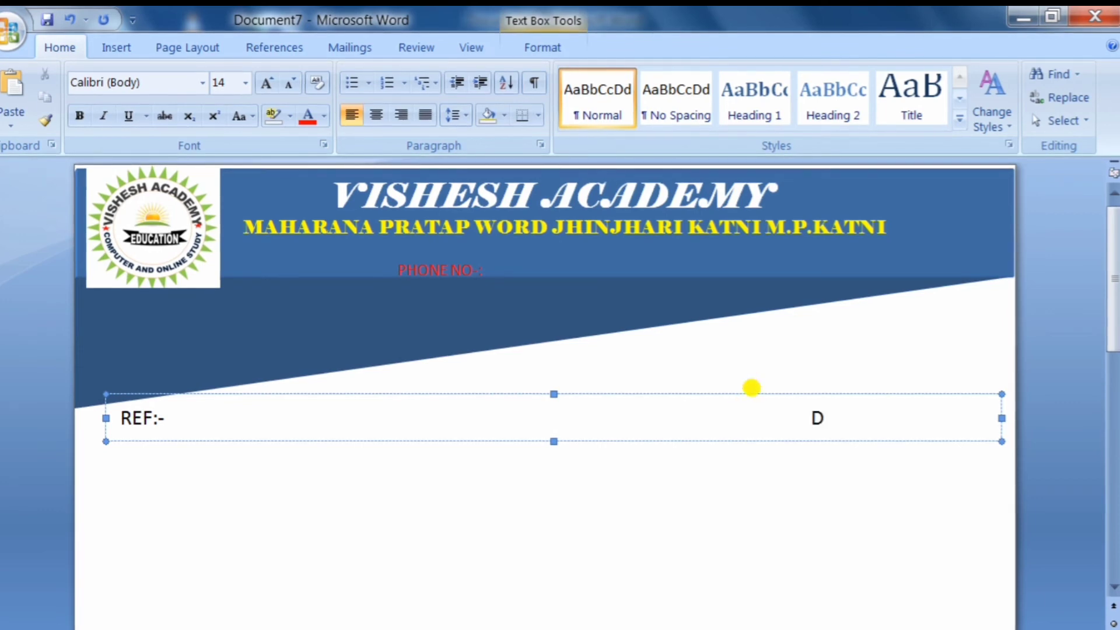
text(ATE:-)
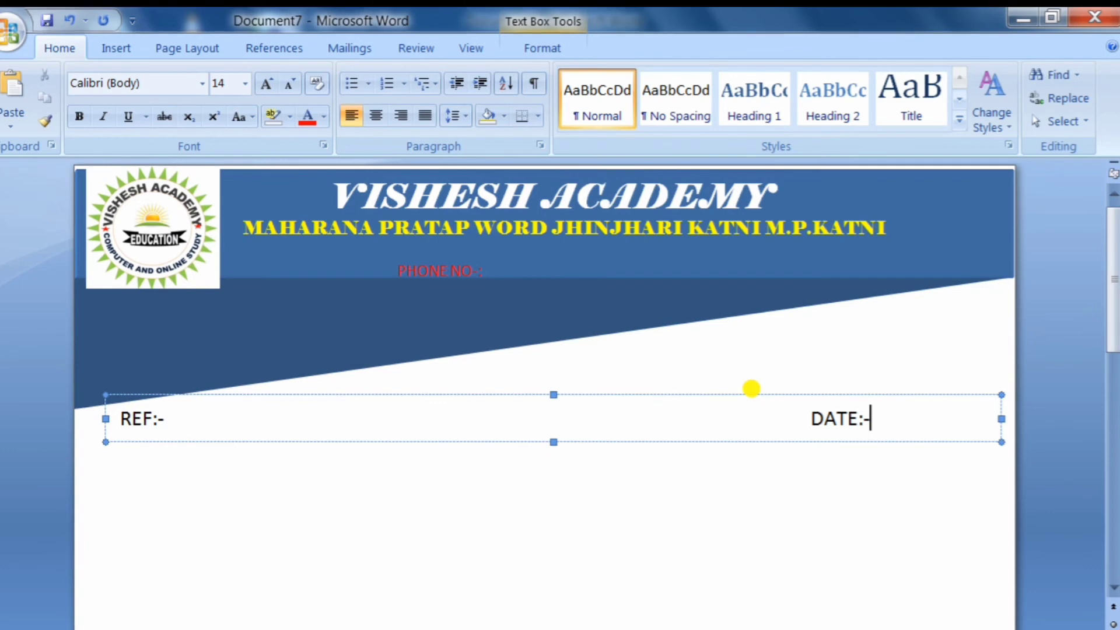
click(762, 512)
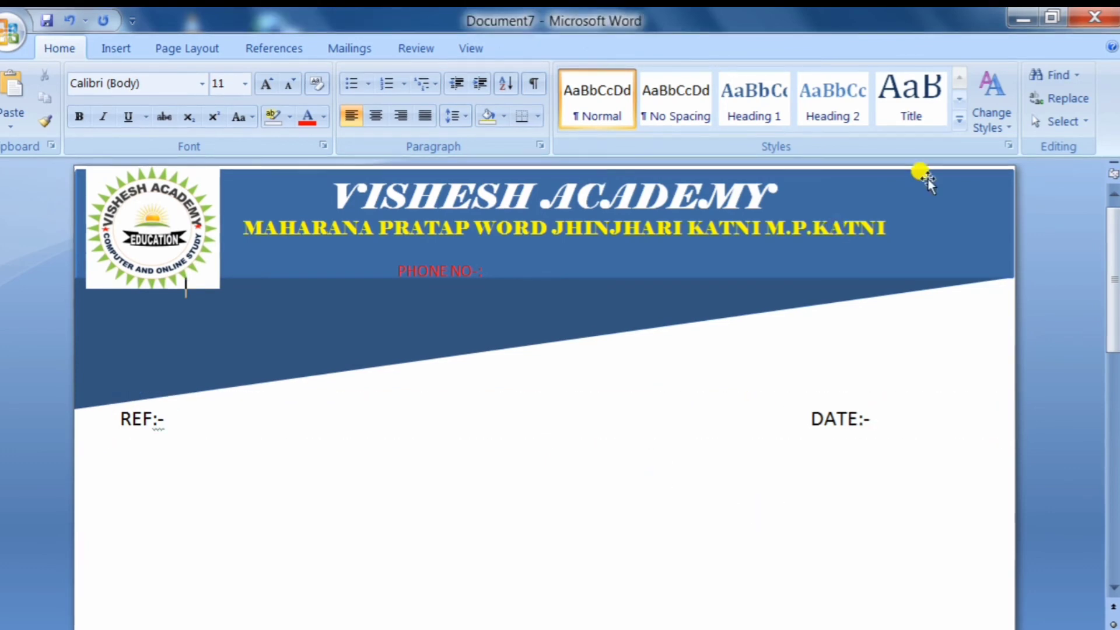
Step: Scroll down to the empty page bottom and choose the Rectangle from Insert > Shapes
drag(1108, 300, 1115, 529)
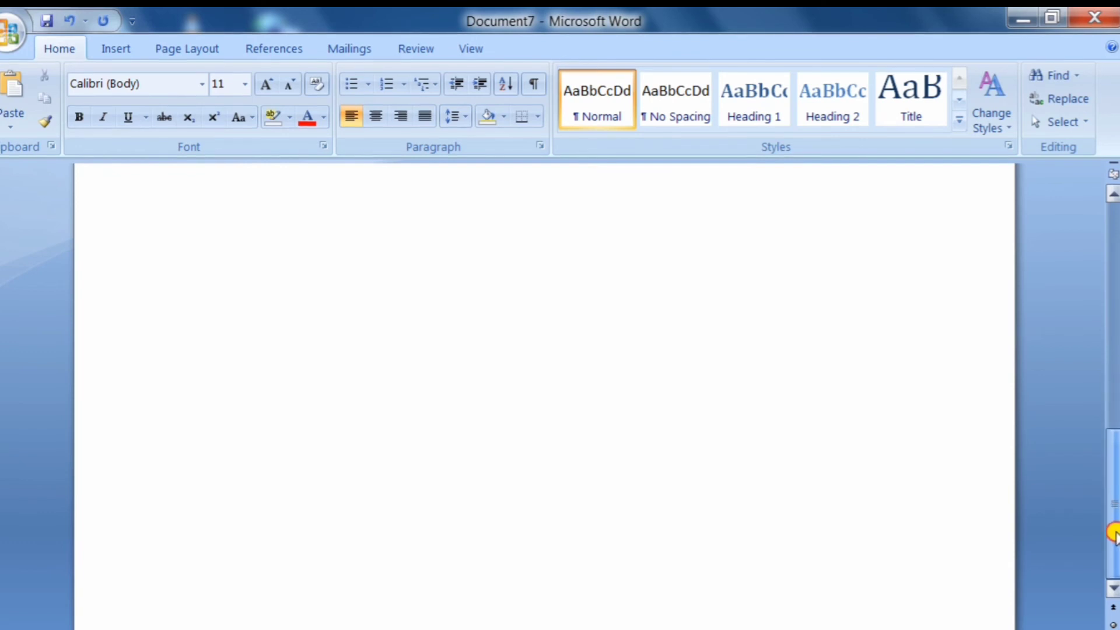
click(114, 50)
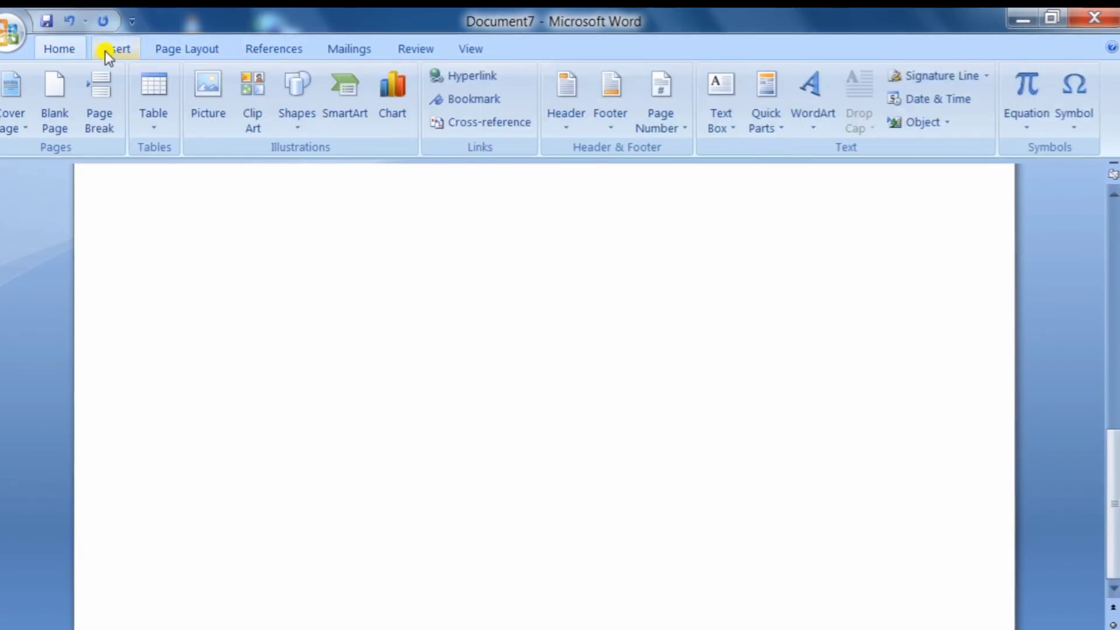
click(296, 117)
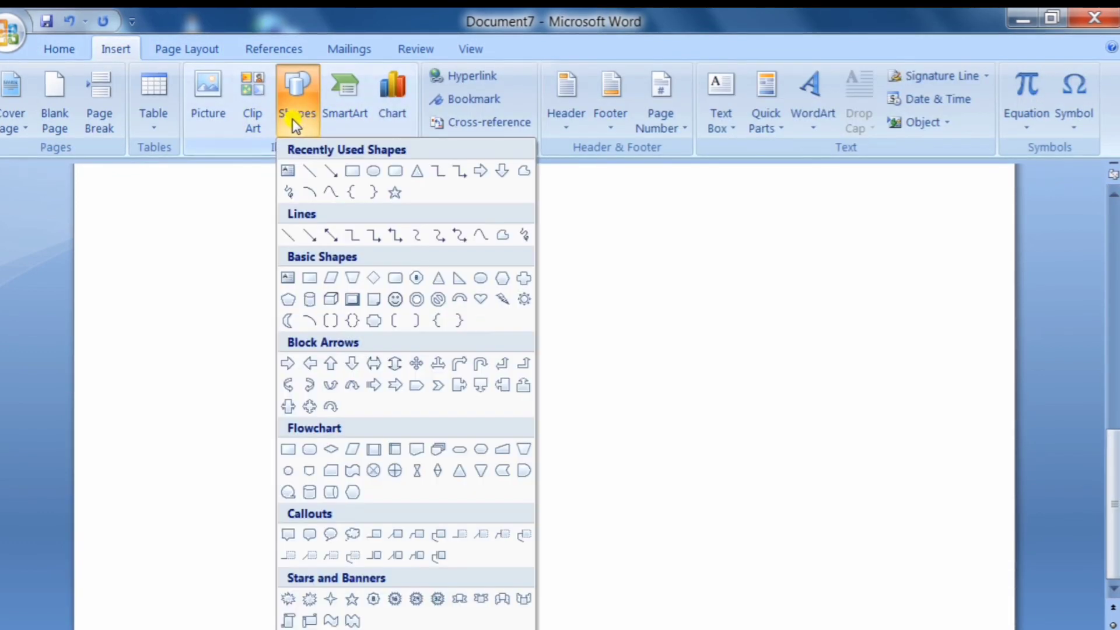
click(352, 172)
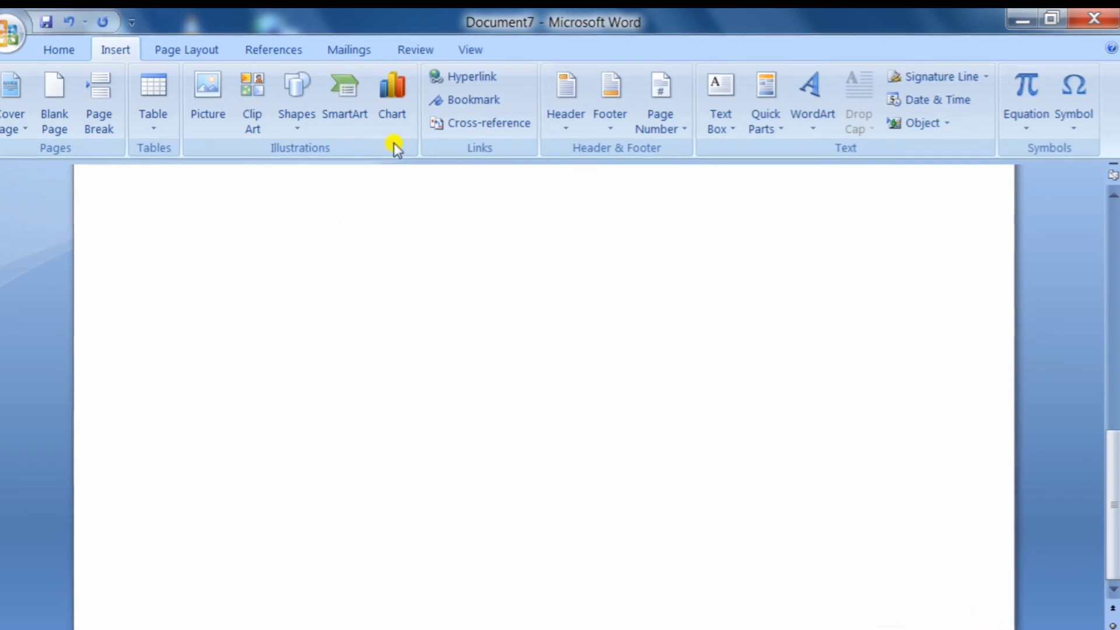
Step: Draw a rectangle spanning the full width of the page bottom, about 8.47" by 0.64"
click(292, 124)
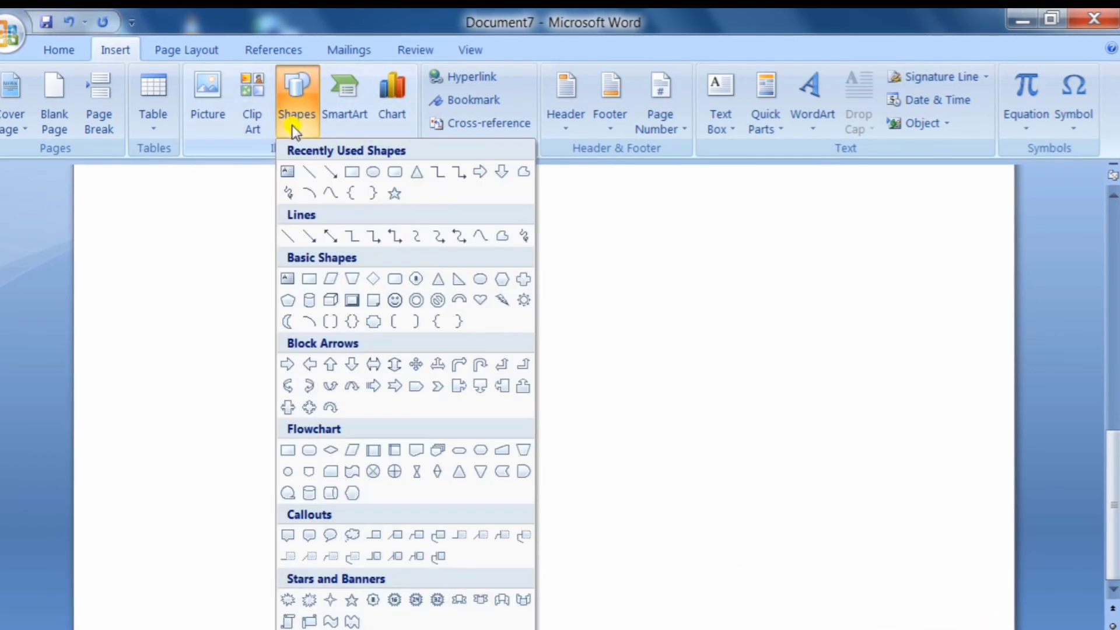
click(346, 172)
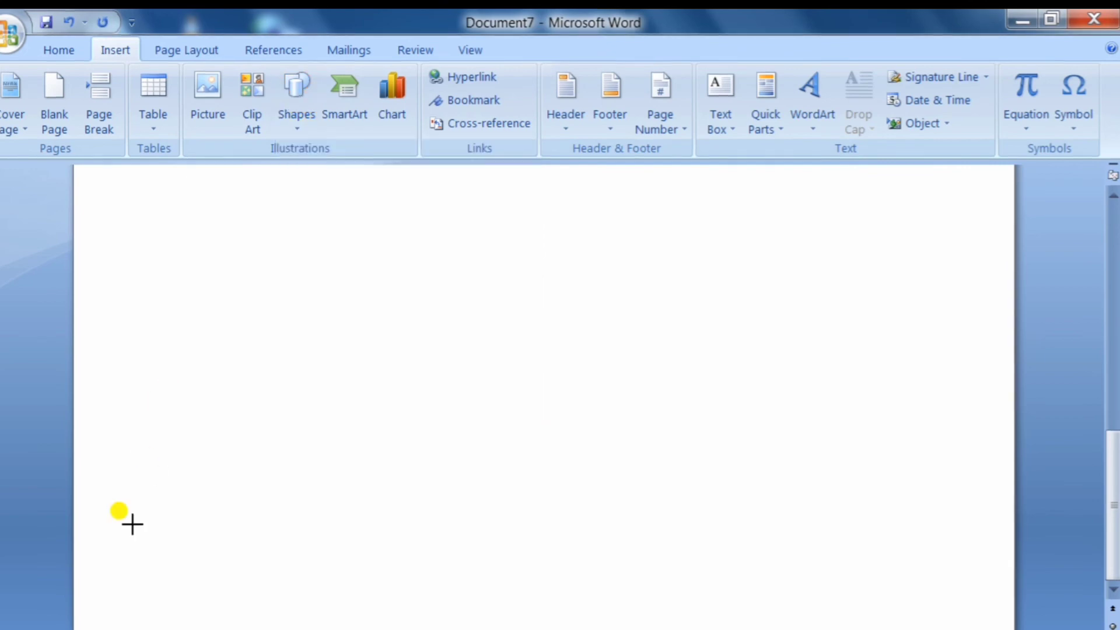
mouse_move(76, 564)
mouse_down()
mouse_move(473, 627)
mouse_move(1013, 628)
mouse_move(1001, 622)
mouse_up()
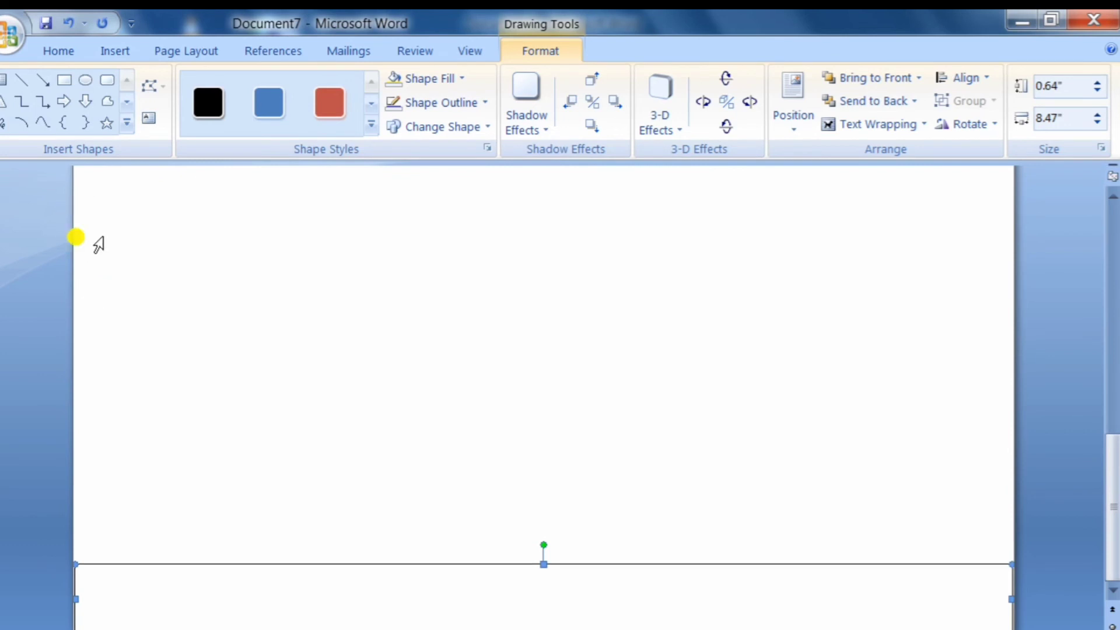
Step: Style the bottom rectangle as a solid blue bar using the blue Shape Style
click(265, 113)
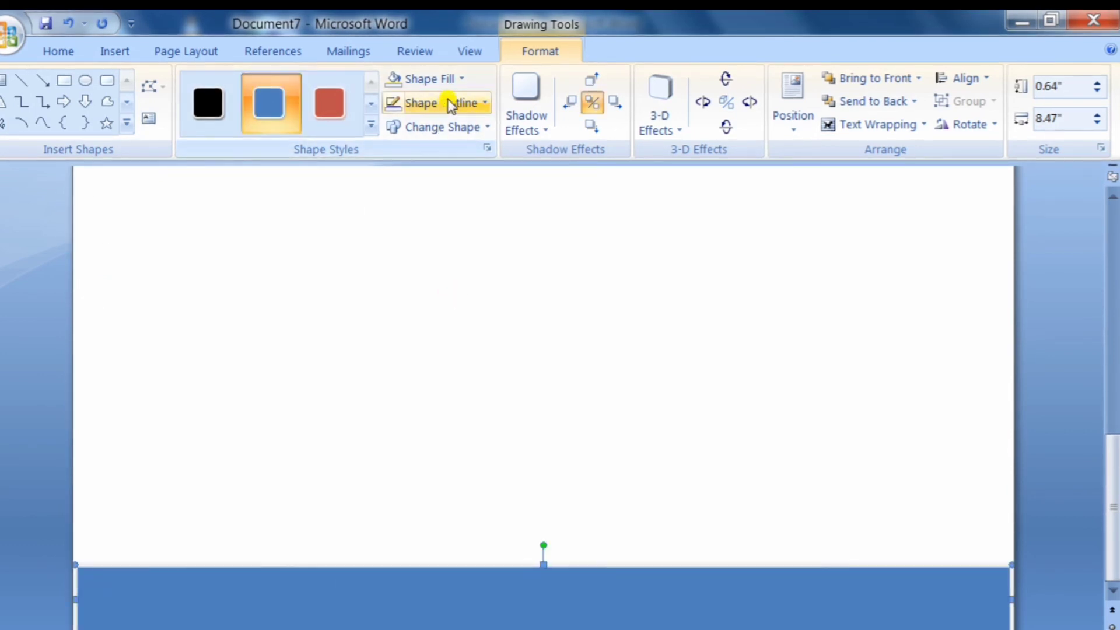
click(461, 80)
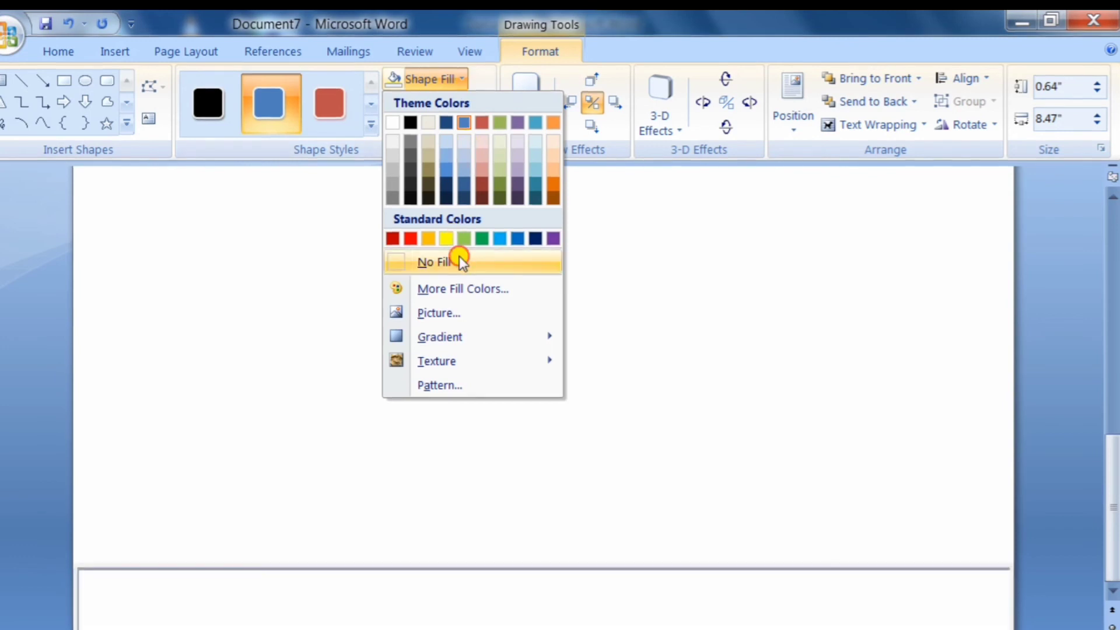
click(460, 257)
click(472, 106)
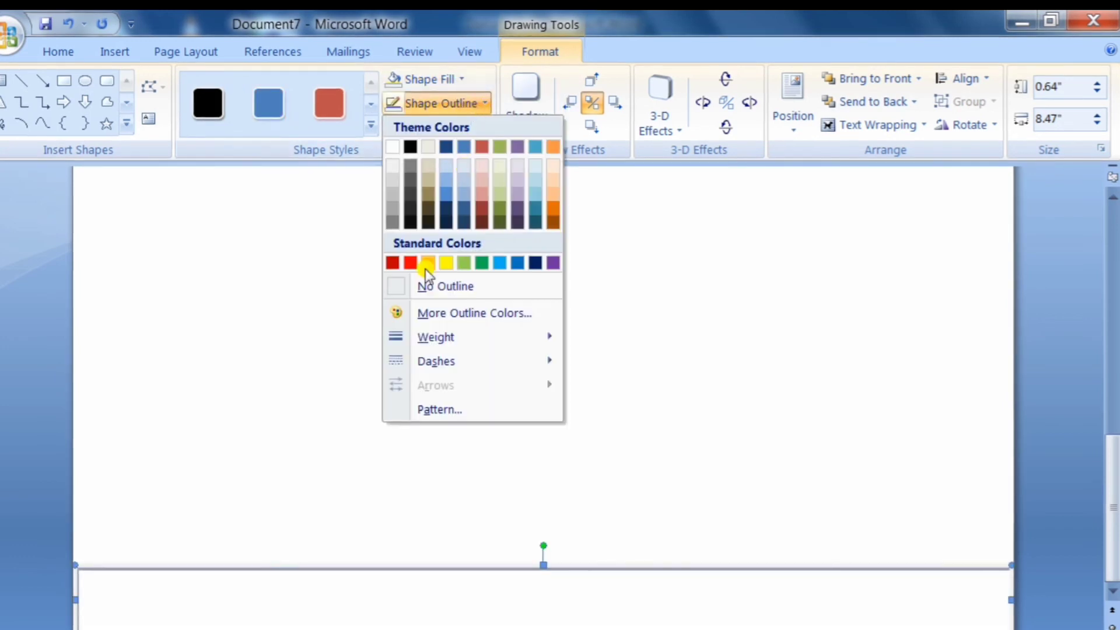
click(436, 282)
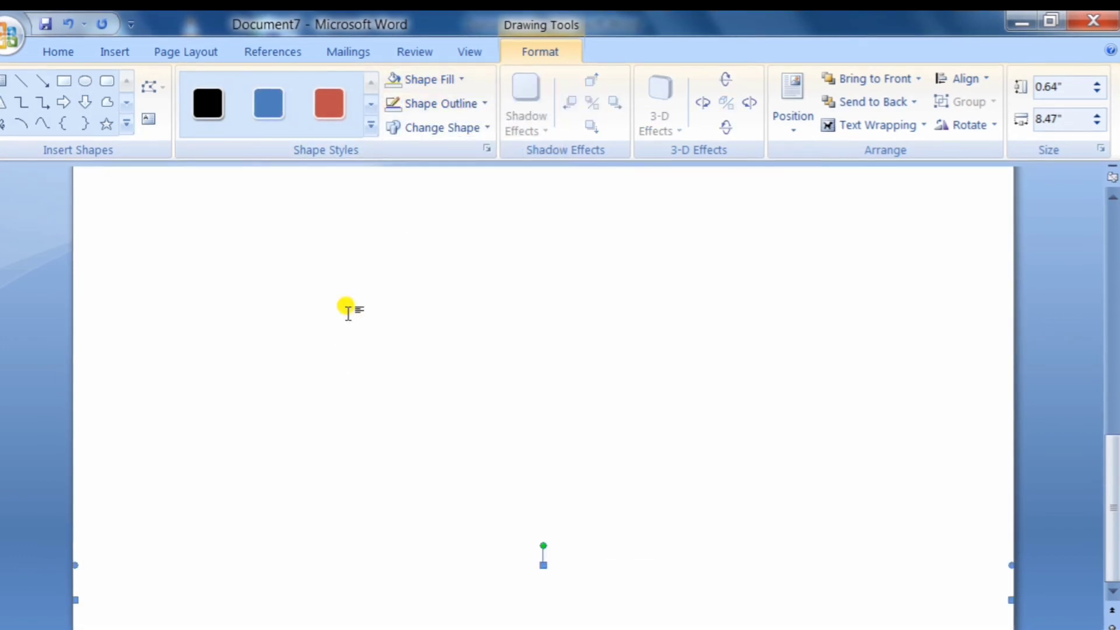
click(268, 120)
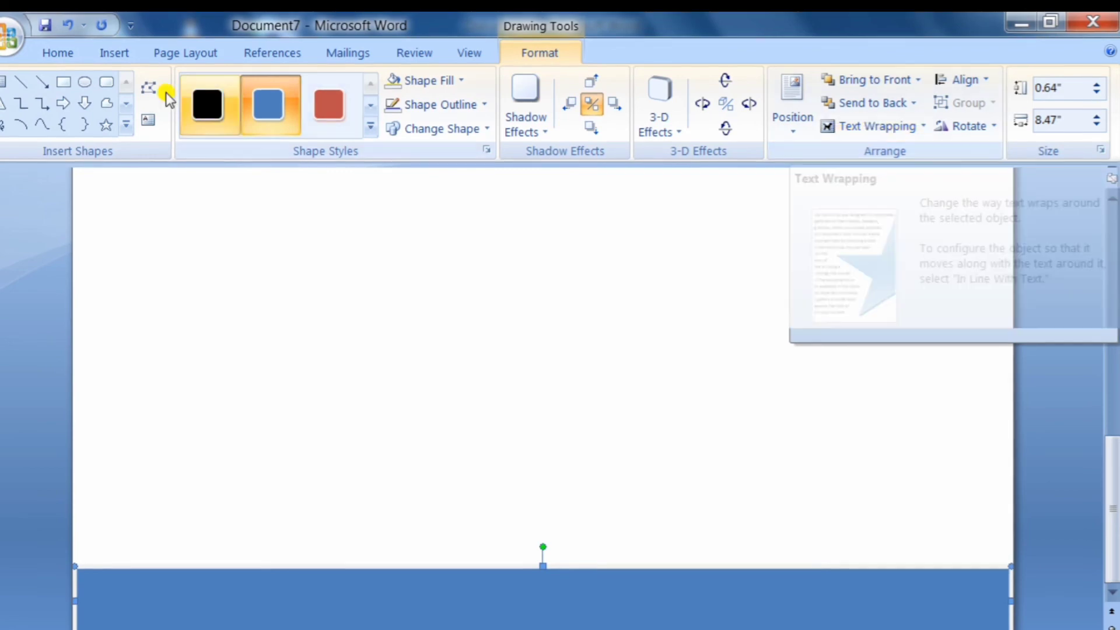
Step: Draw a 3.05" by 0.27" text box on the left side of the blue footer bar
click(56, 56)
click(106, 52)
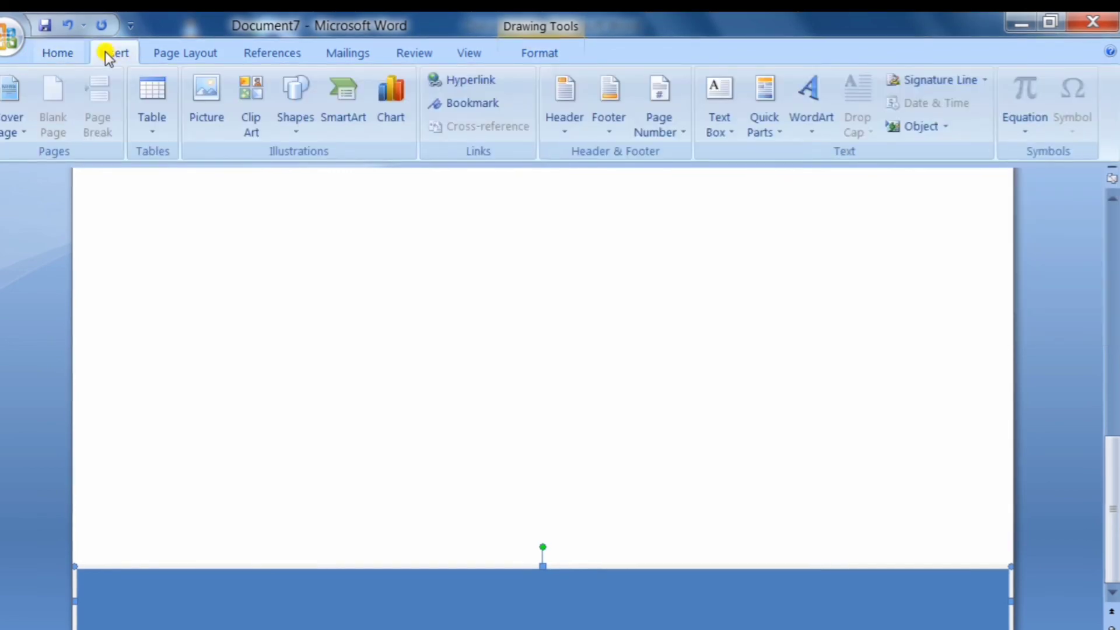
click(724, 127)
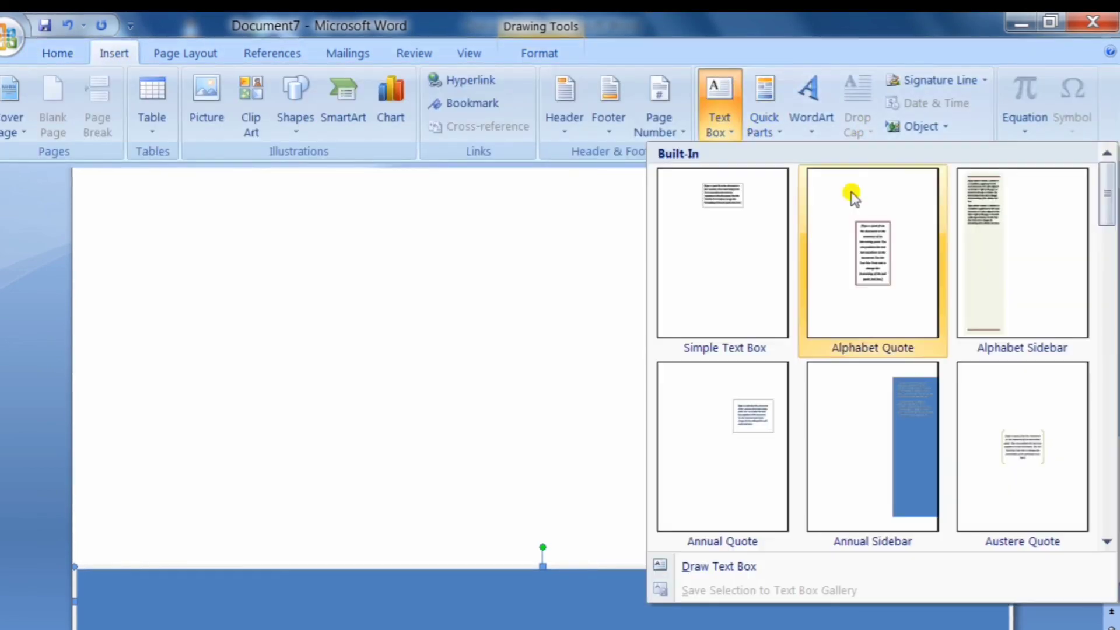
click(749, 566)
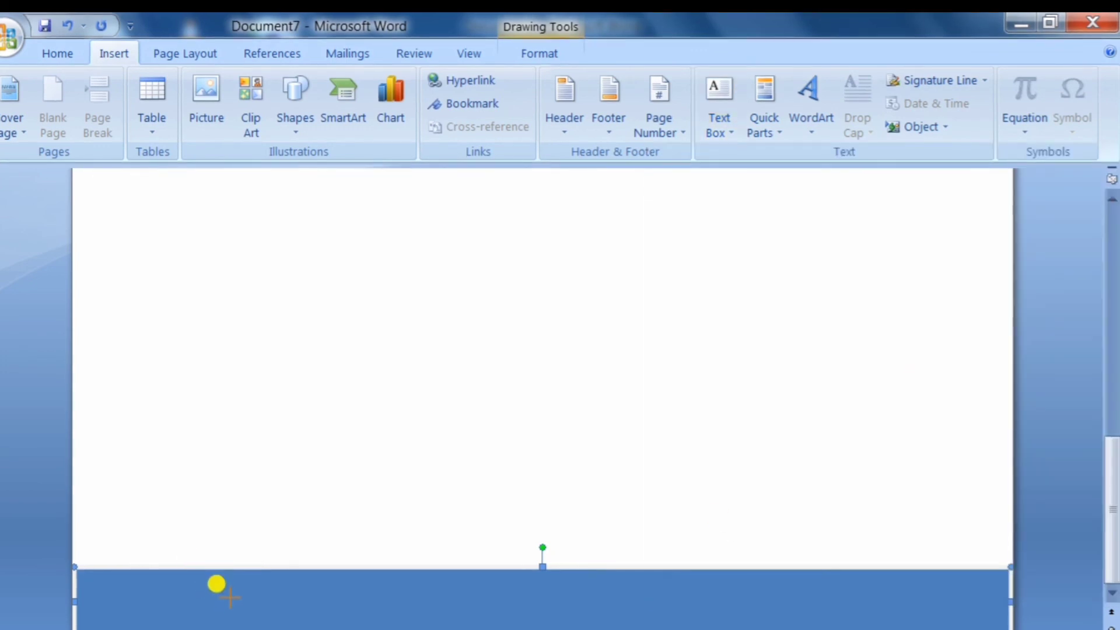
drag(231, 593, 567, 620)
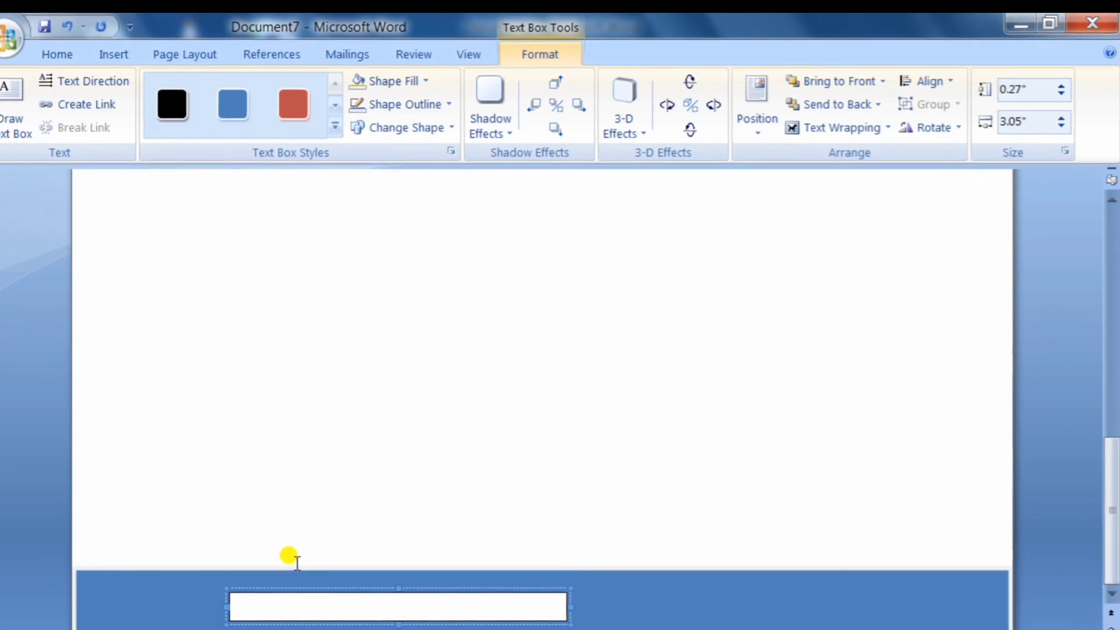
Step: Type 'E MAIL-:' followed by the contact e-mail address in the footer text box
text(E MAIL-:)
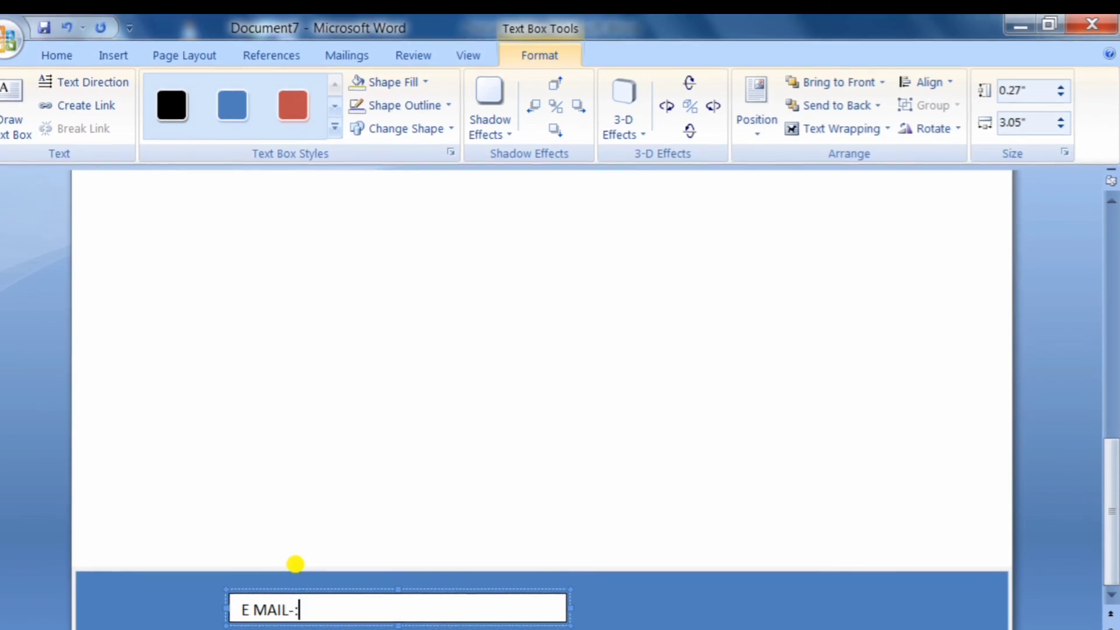
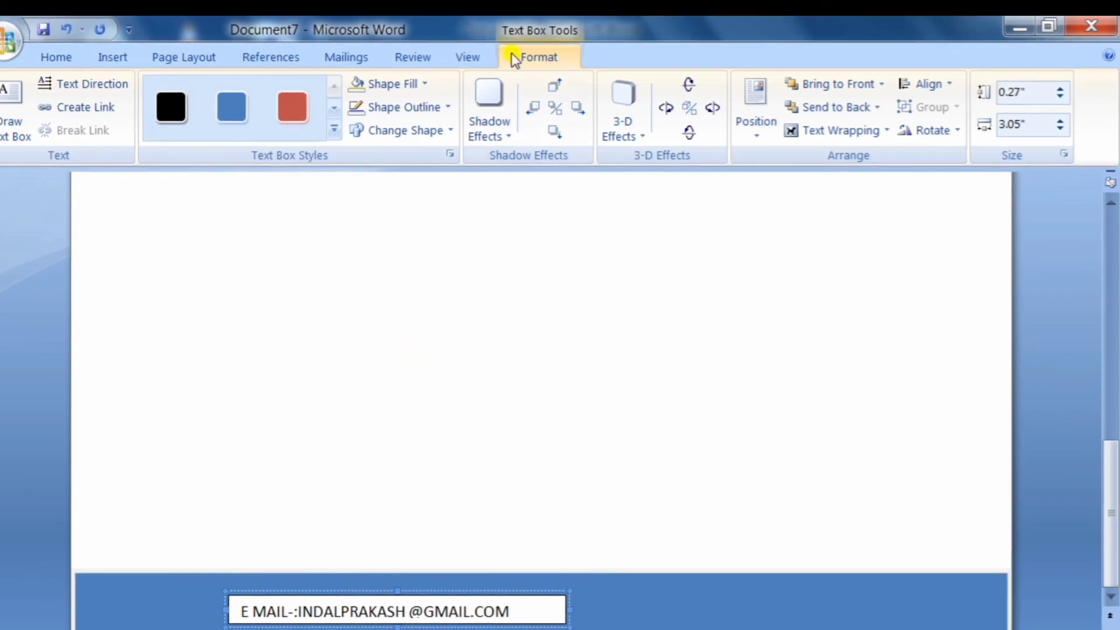
Step: Give the e-mail text box No Fill and No Outline
click(423, 88)
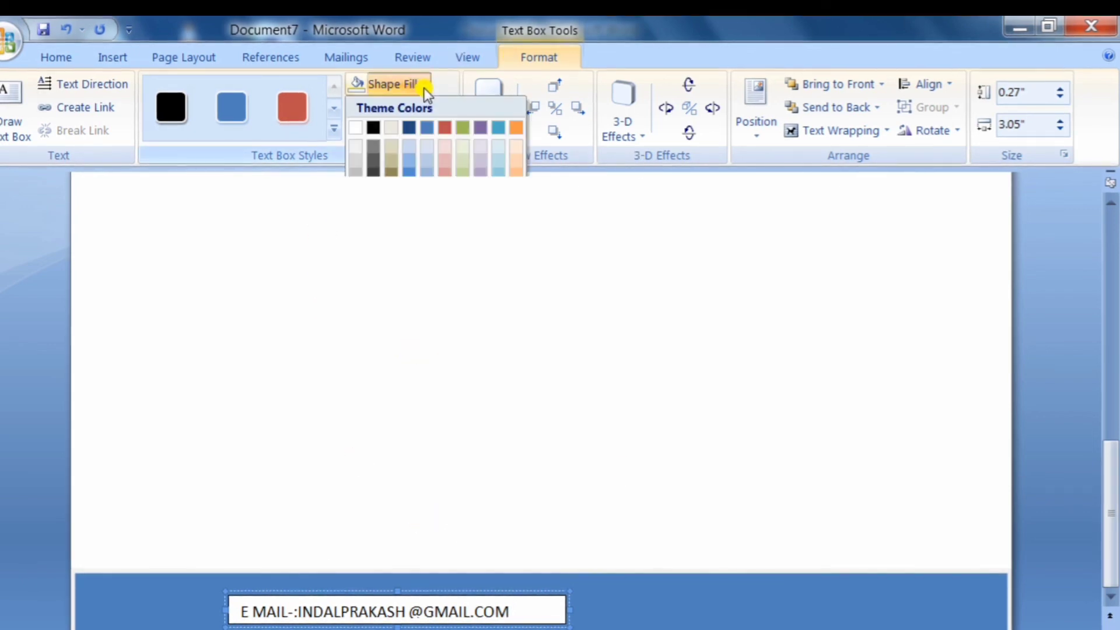
click(418, 267)
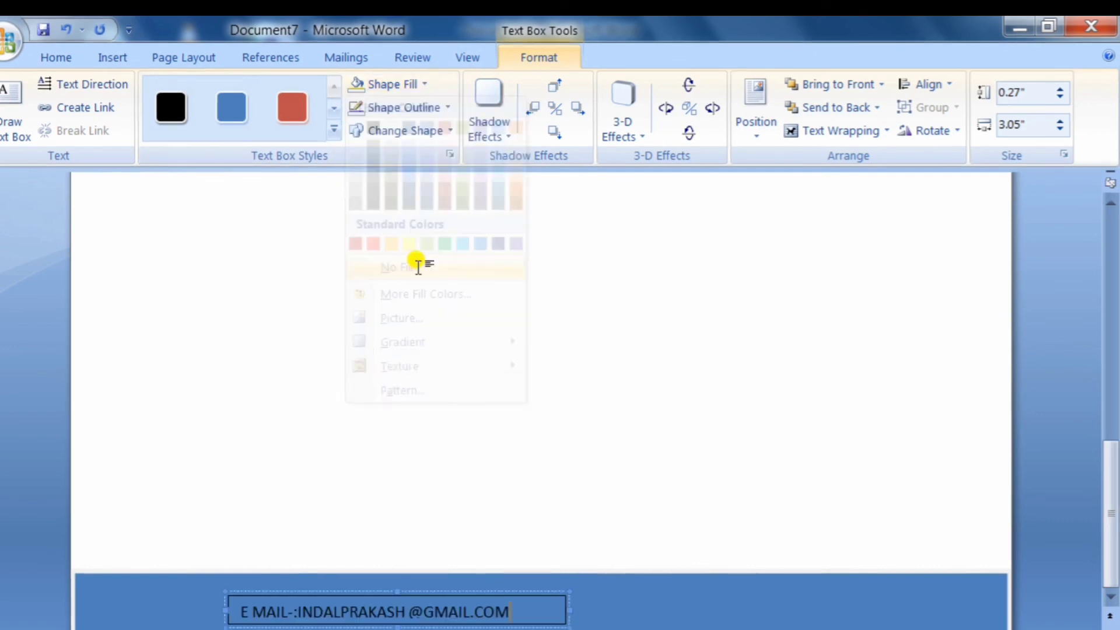
click(445, 111)
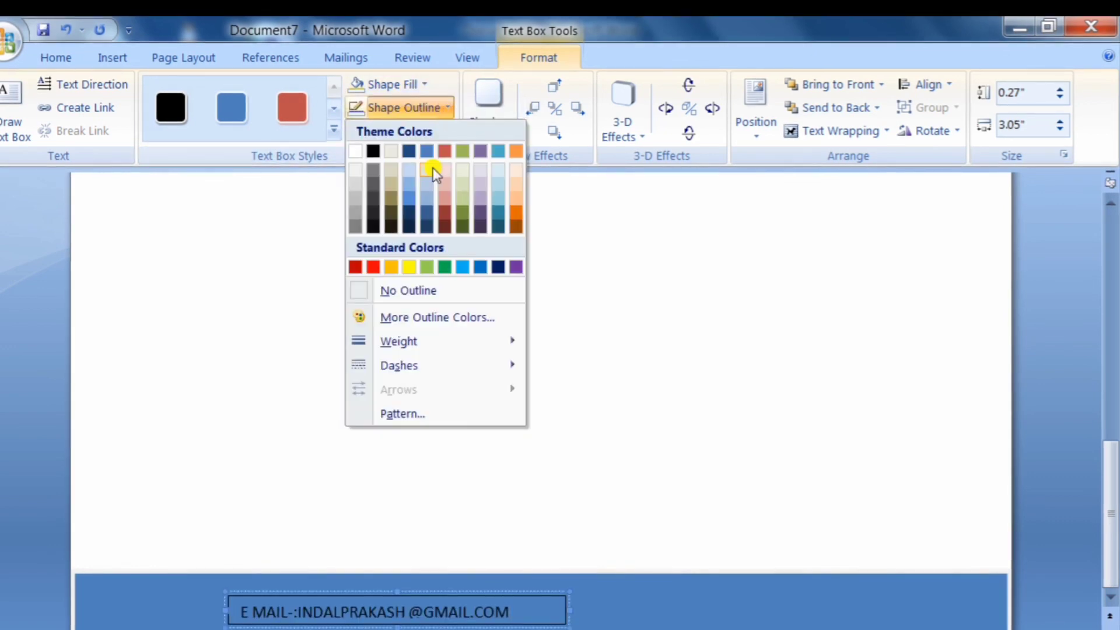
click(435, 294)
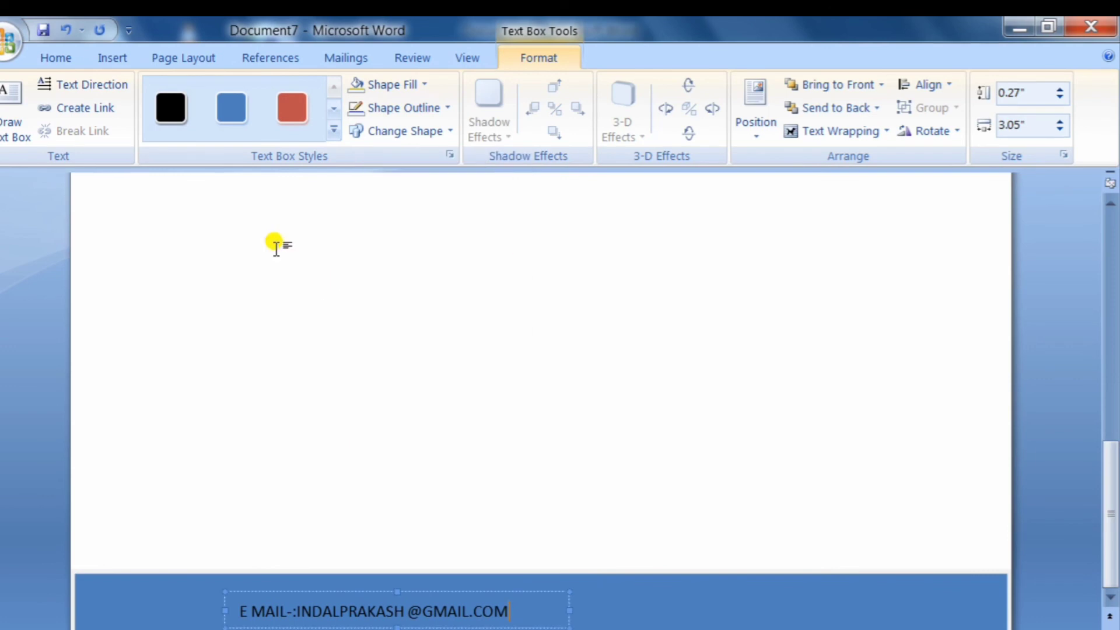
Step: Make the e-mail line's font colour white
click(58, 59)
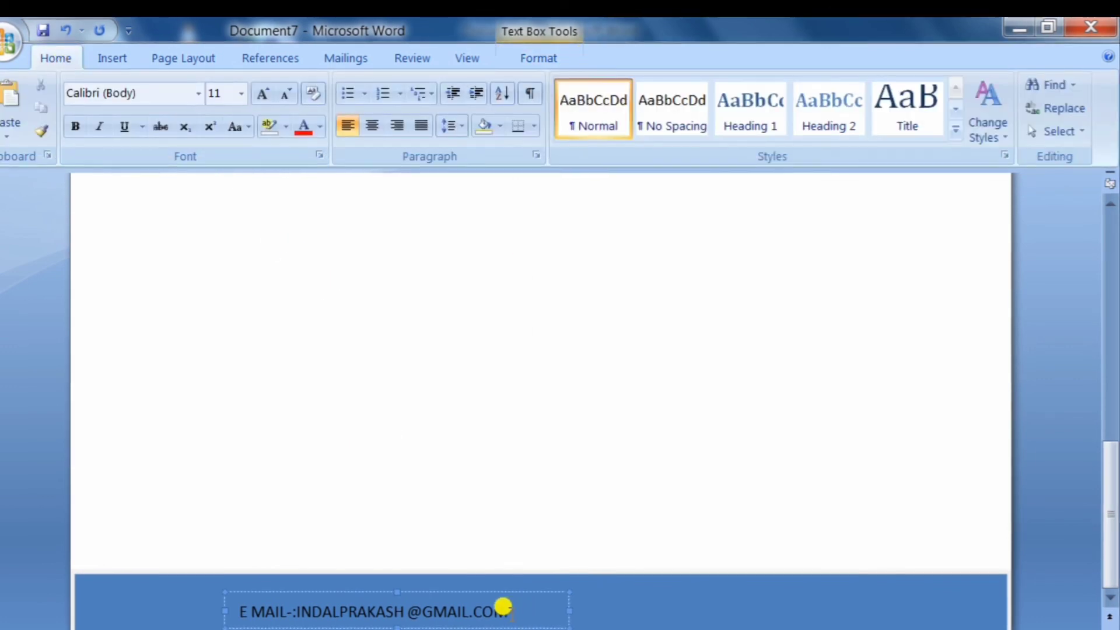
mouse_move(499, 604)
mouse_down()
mouse_move(342, 591)
mouse_move(233, 604)
mouse_up()
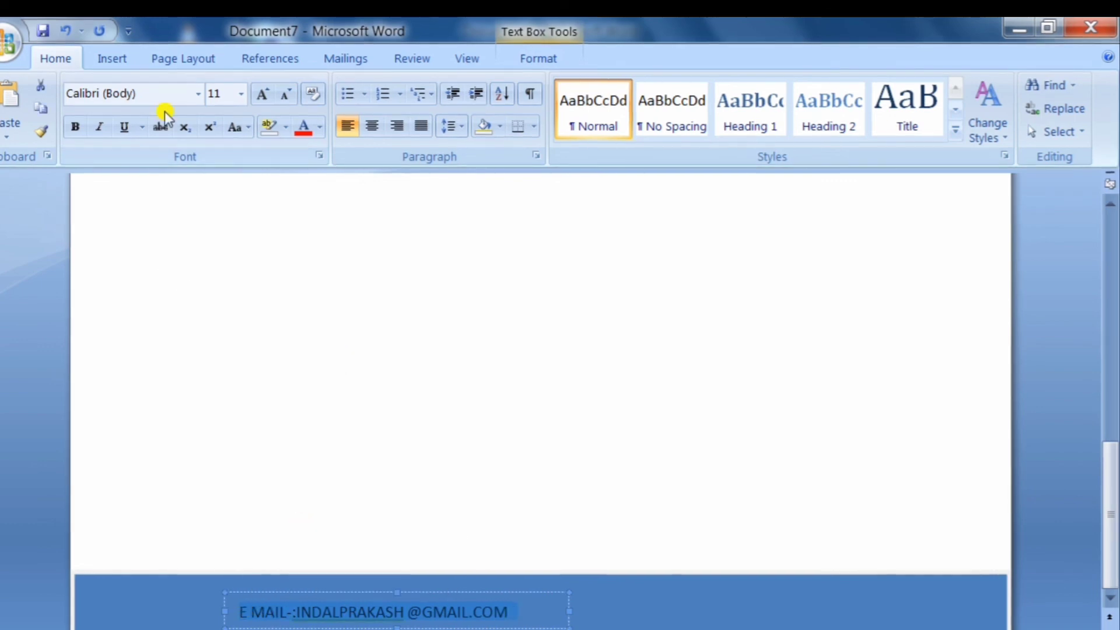
click(320, 127)
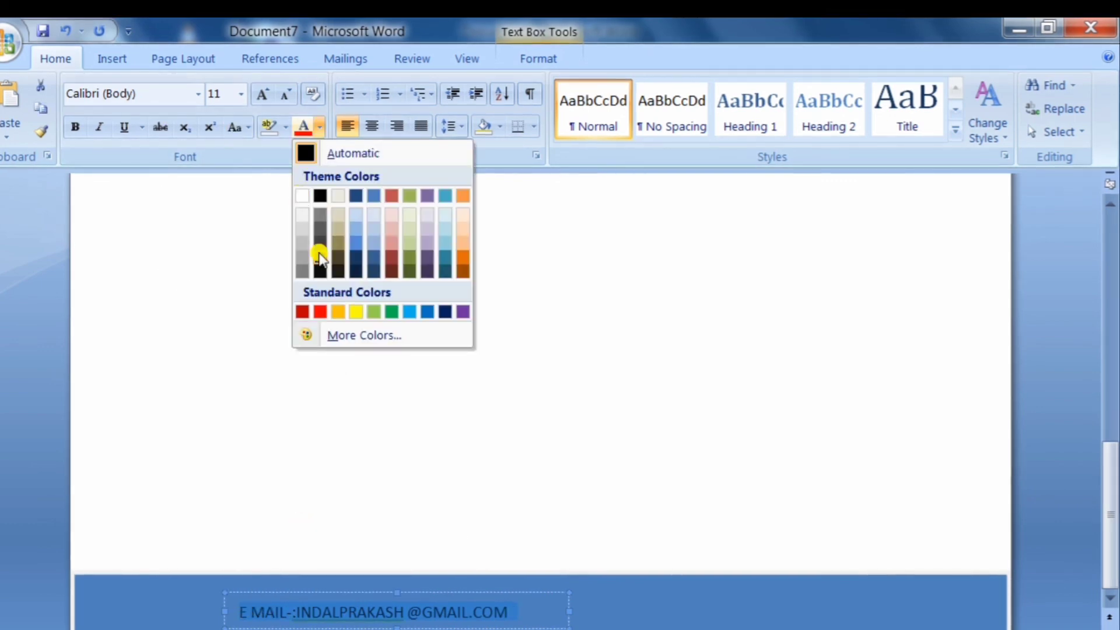
click(303, 200)
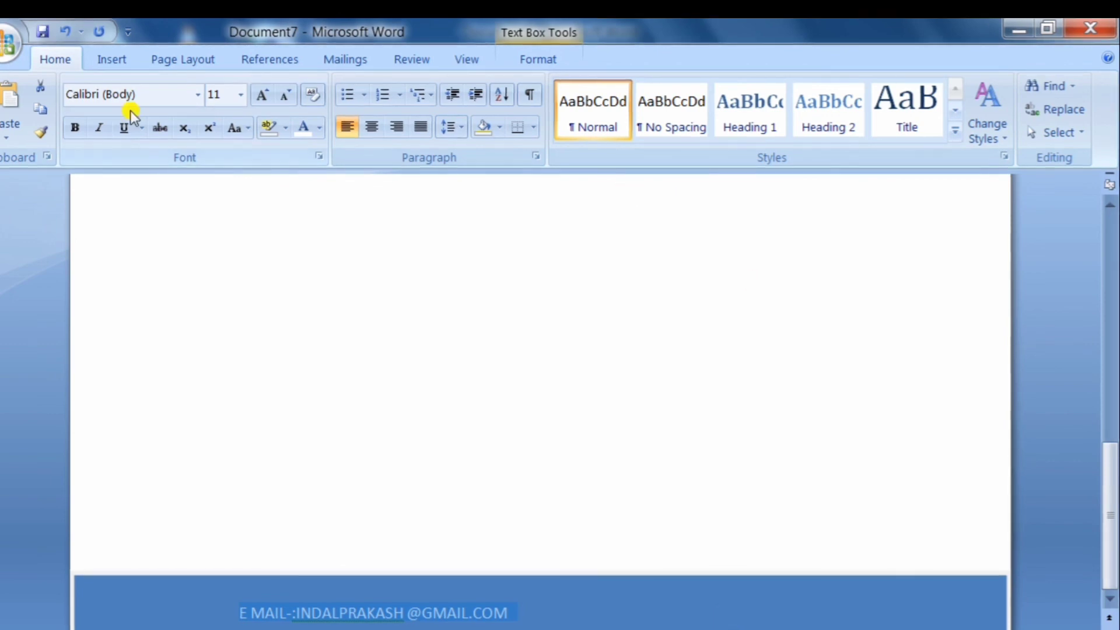
Step: Draw a 2.57" by 0.27" text box on the right of the footer bar and type 'MO.NO.-:'
click(111, 59)
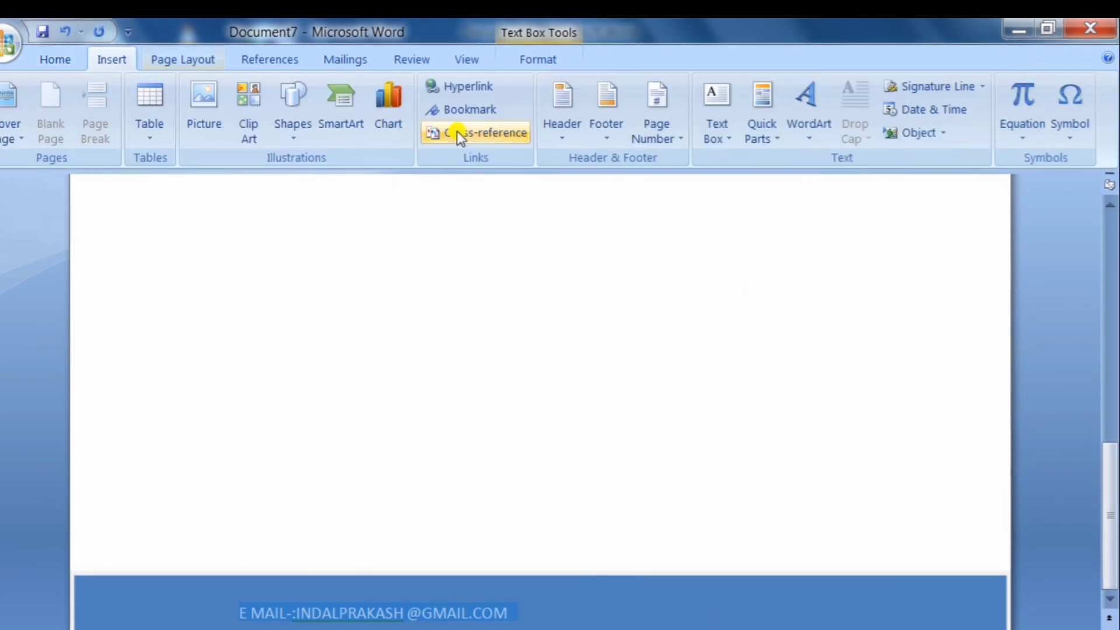
click(727, 137)
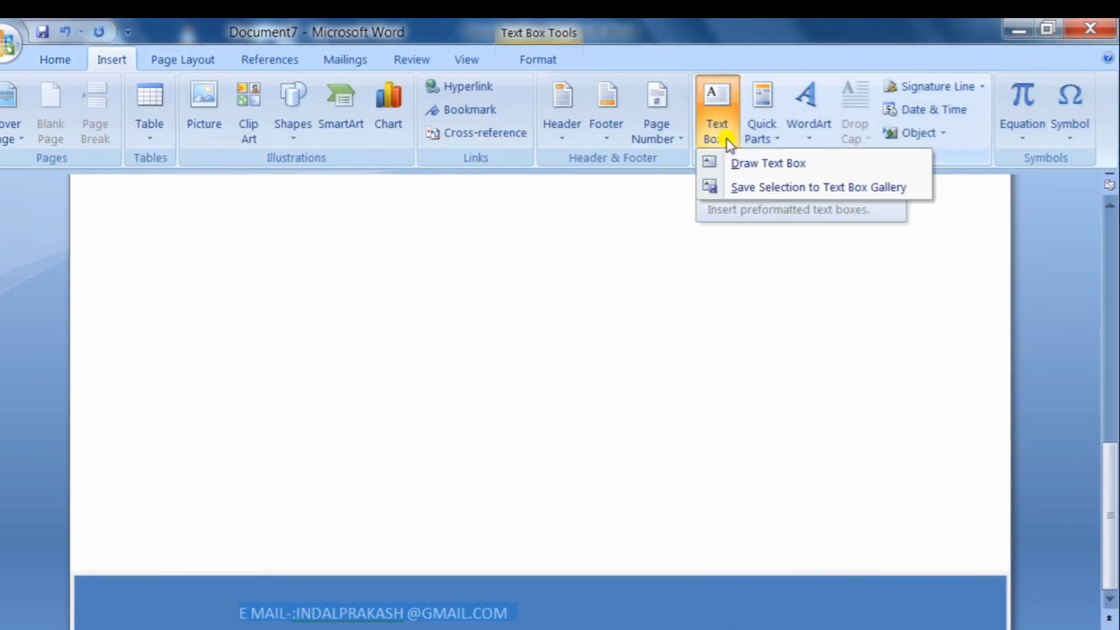
click(753, 164)
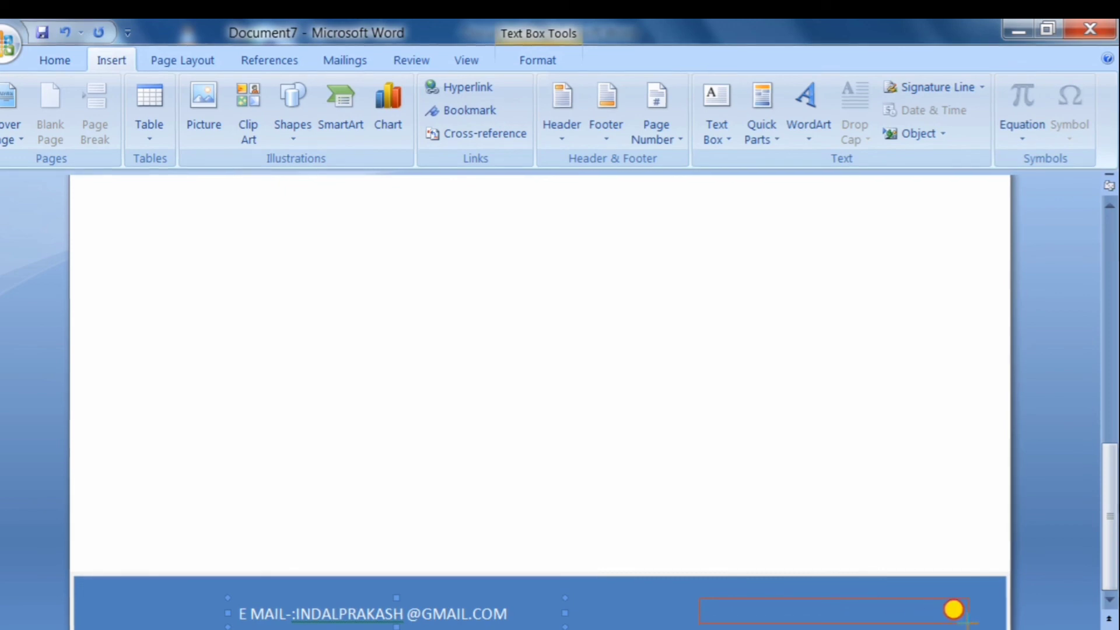
drag(968, 611, 967, 614)
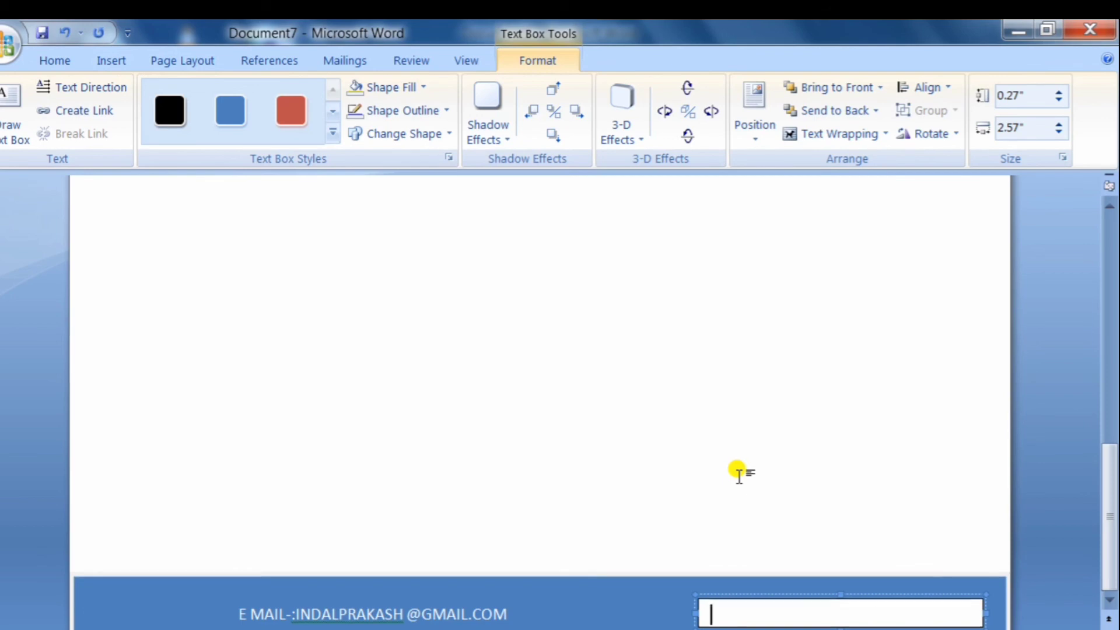
text(MO.NO.-:)
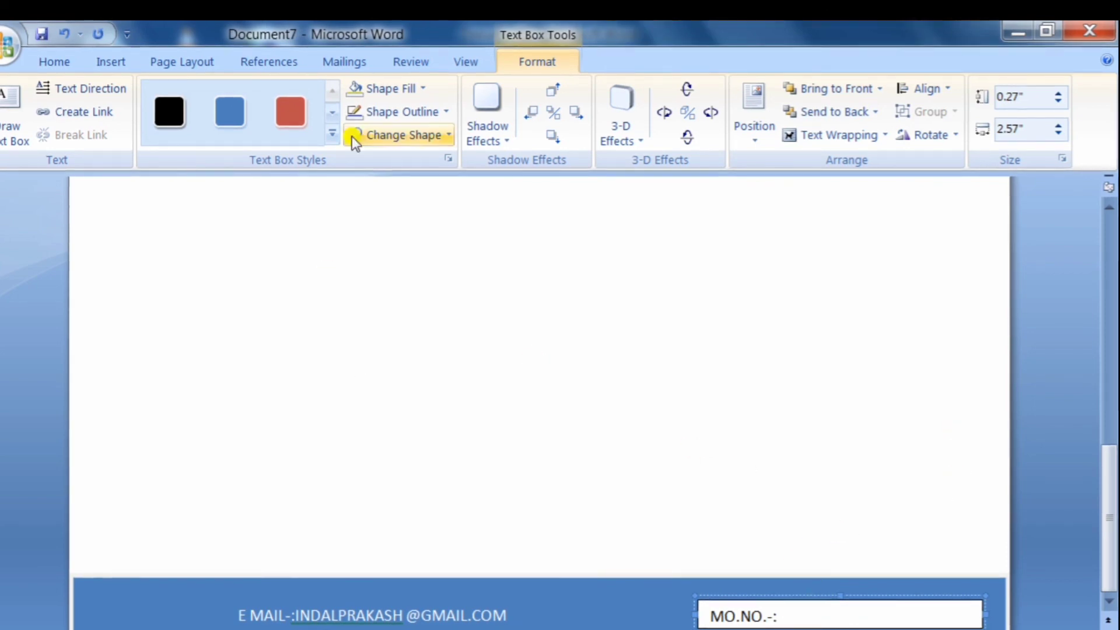
Step: Give the MO.NO.-: text box No Fill and No Outline
click(426, 96)
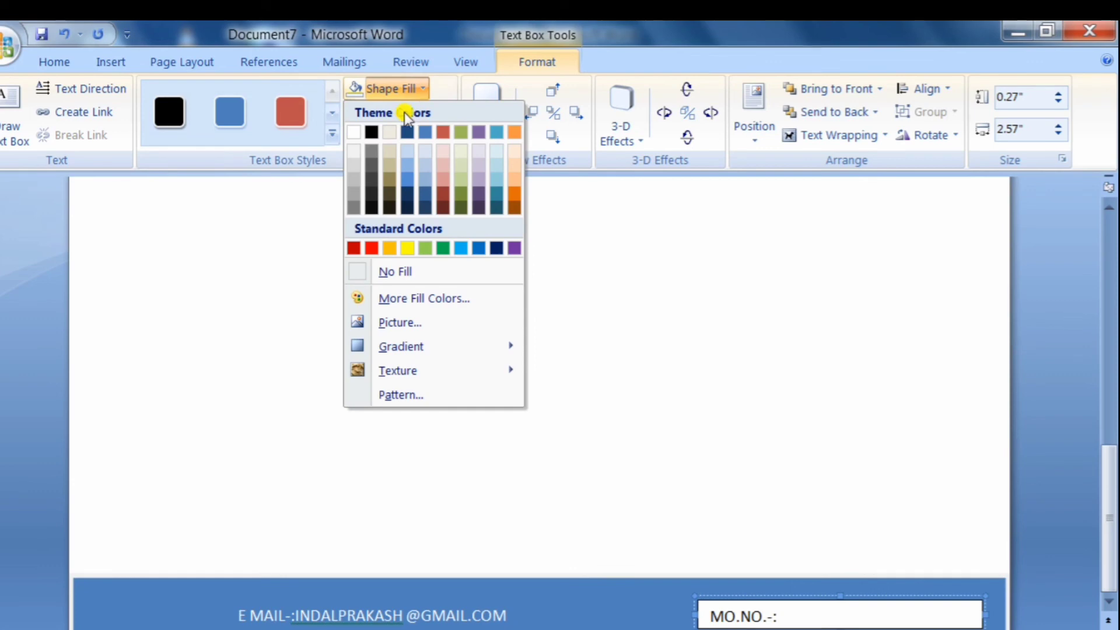
click(425, 272)
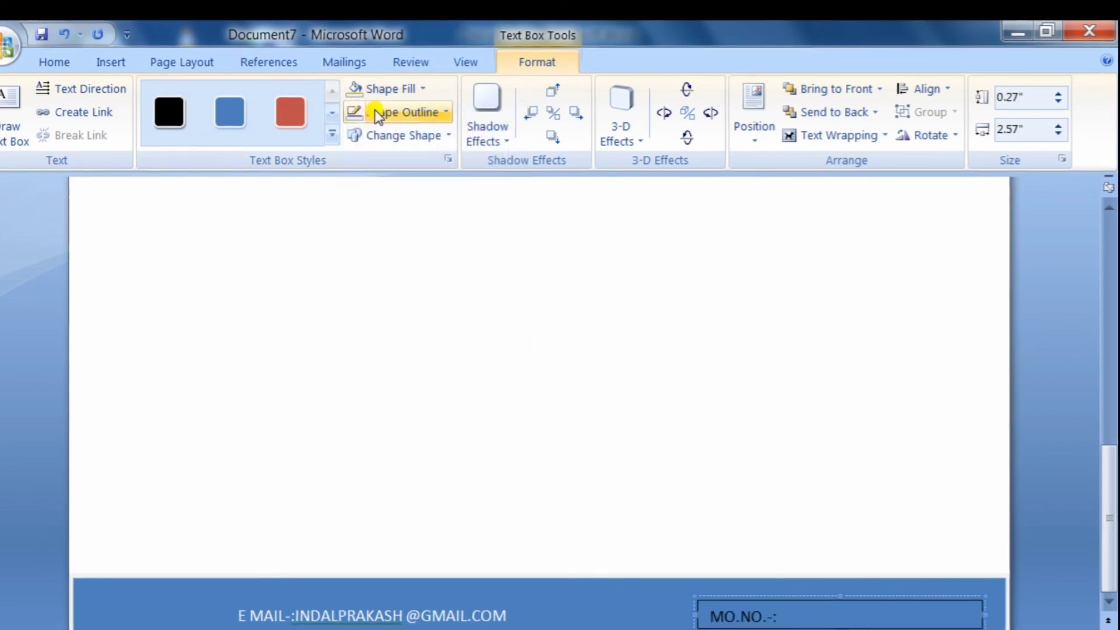
click(423, 113)
click(435, 294)
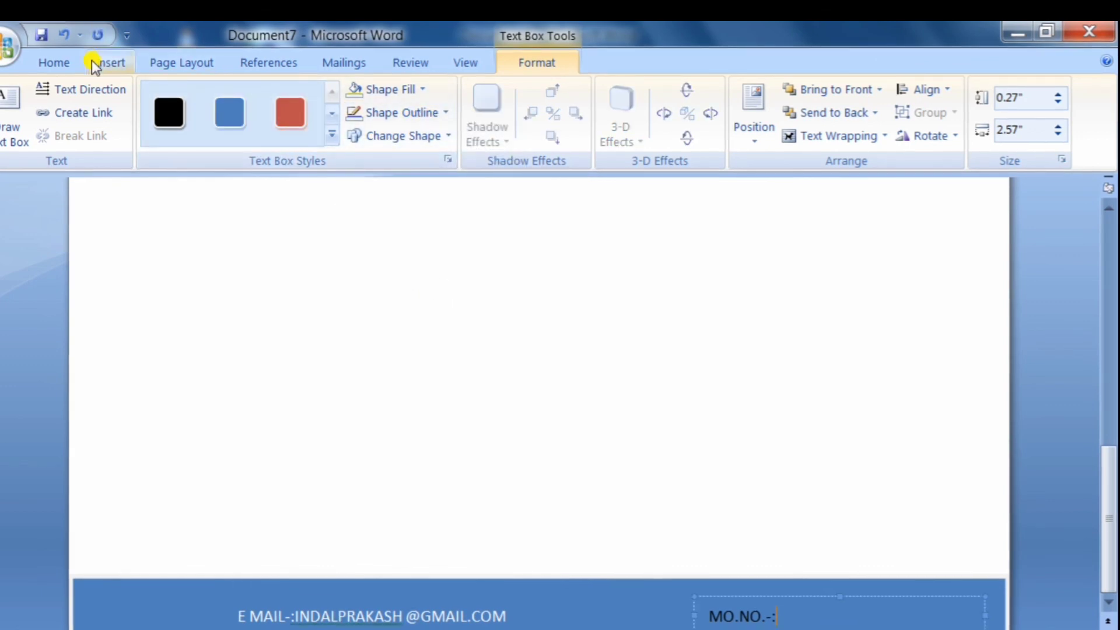
Step: Make the 'MO.NO.-:' label's font colour white
click(44, 62)
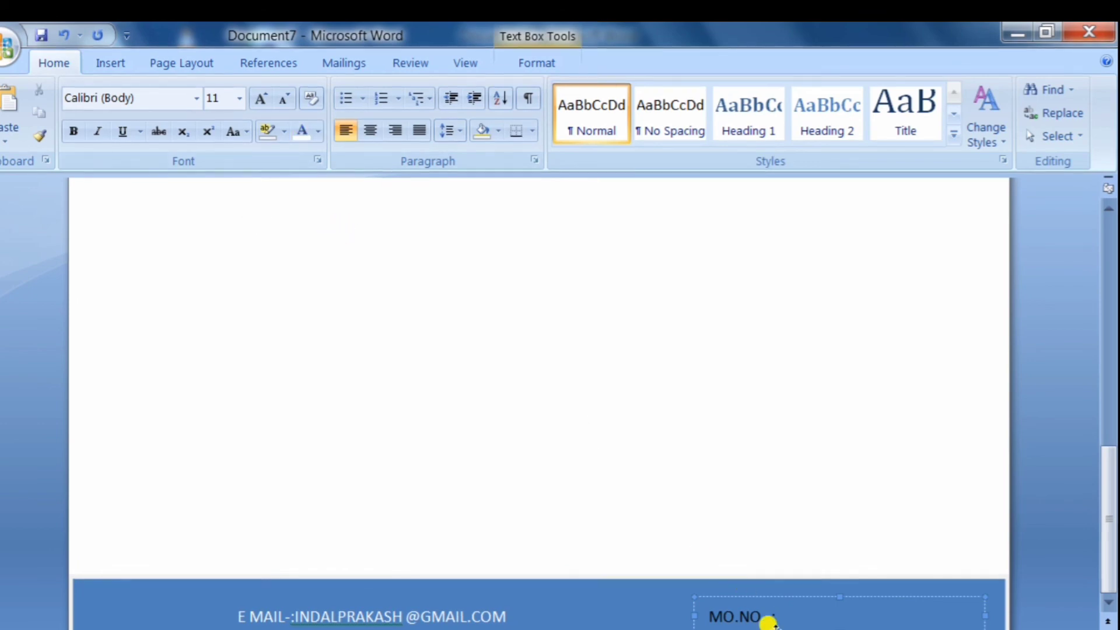
drag(774, 603, 719, 600)
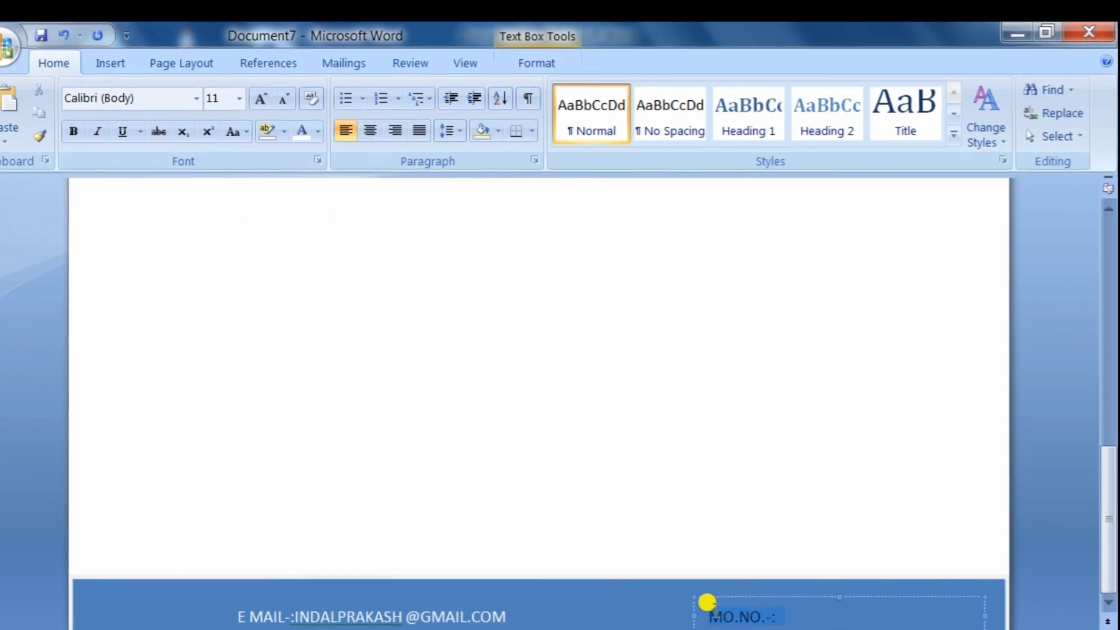
click(317, 132)
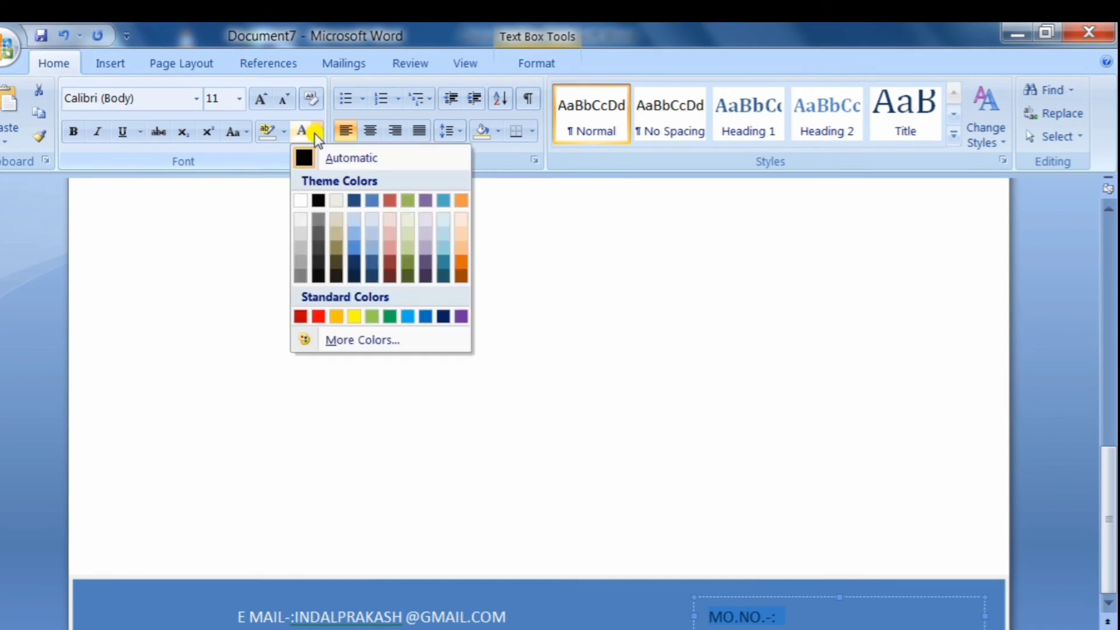
click(300, 200)
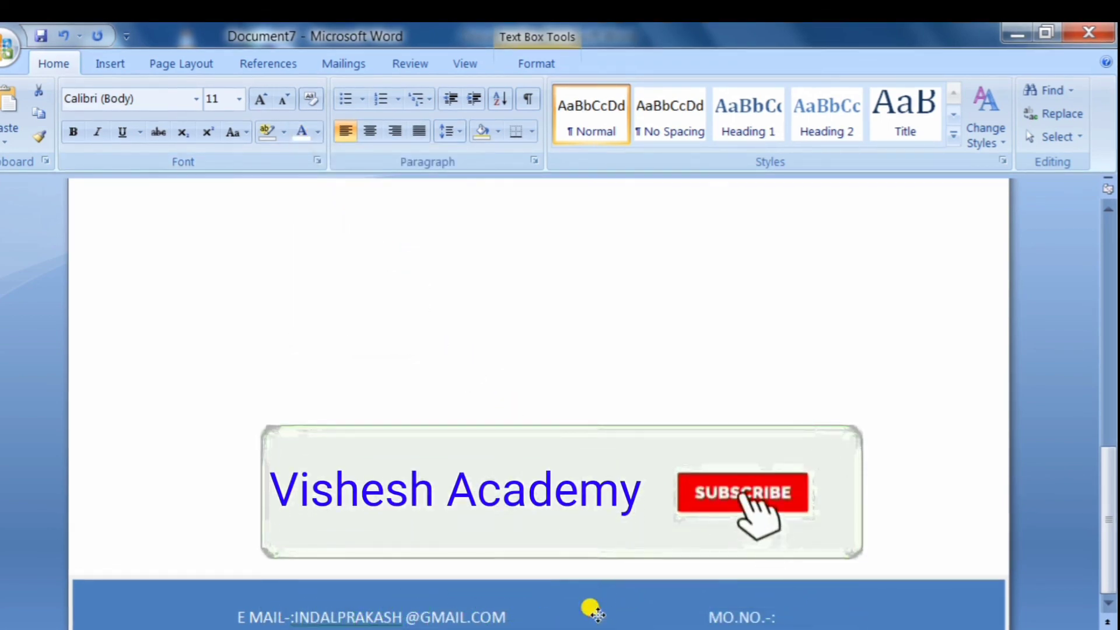
key(Escape)
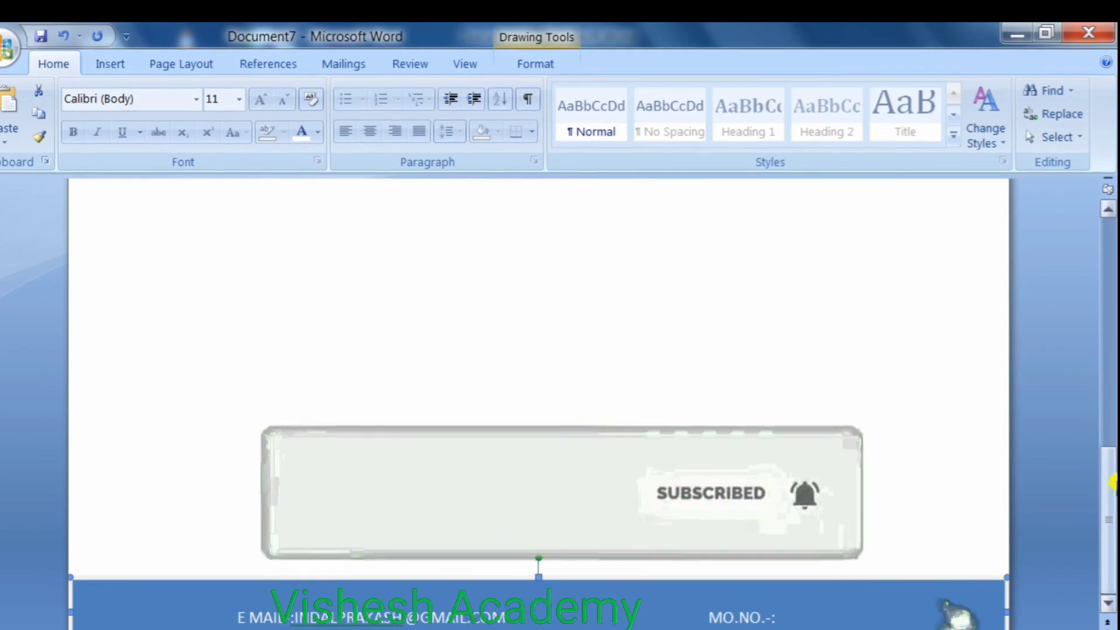